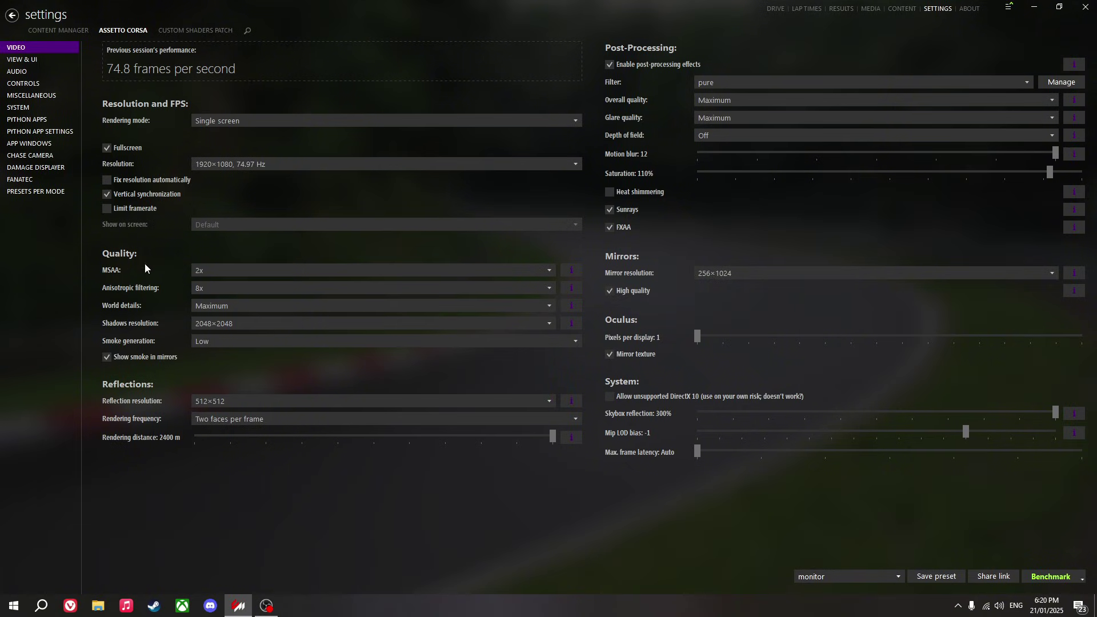
Step through the MSAA comparison preview, cycling through off and back to 2x
{"action": "left_click", "coordinate": [568, 272]}
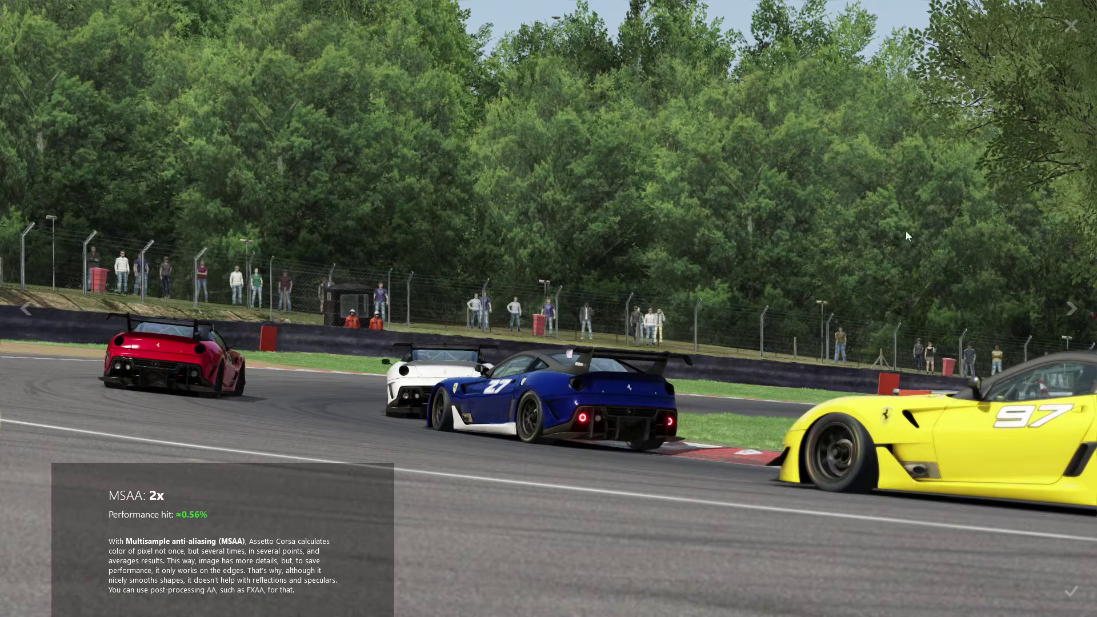
{"action": "left_click", "coordinate": [1085, 189]}
{"action": "left_click", "coordinate": [60, 366]}
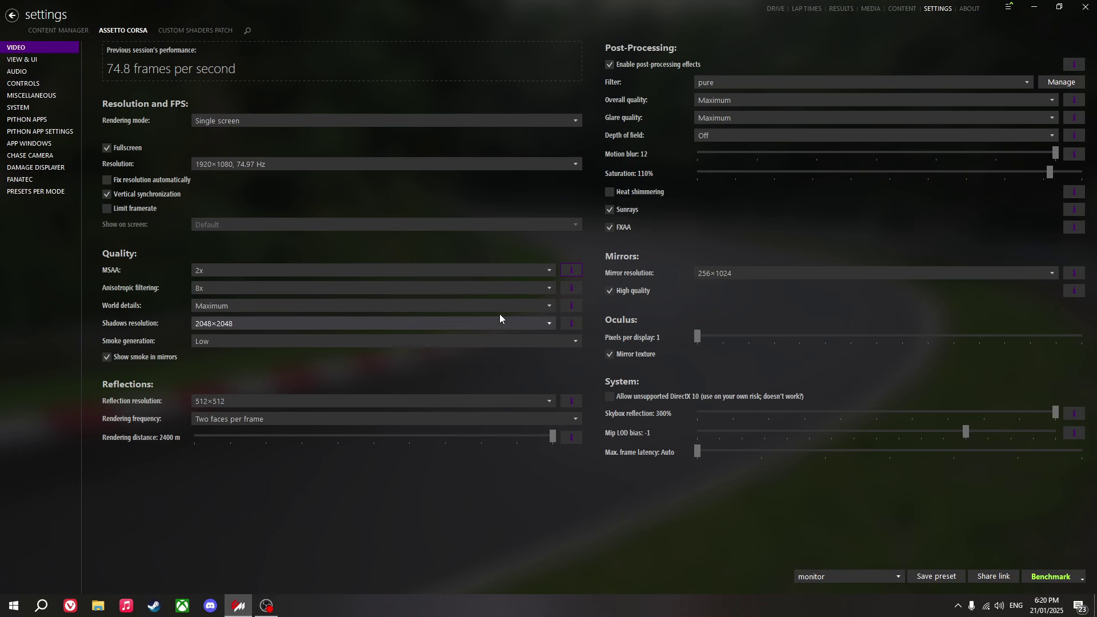
{"action": "left_click", "coordinate": [571, 270]}
{"action": "left_click", "coordinate": [1079, 201]}
{"action": "left_click", "coordinate": [1078, 201]}
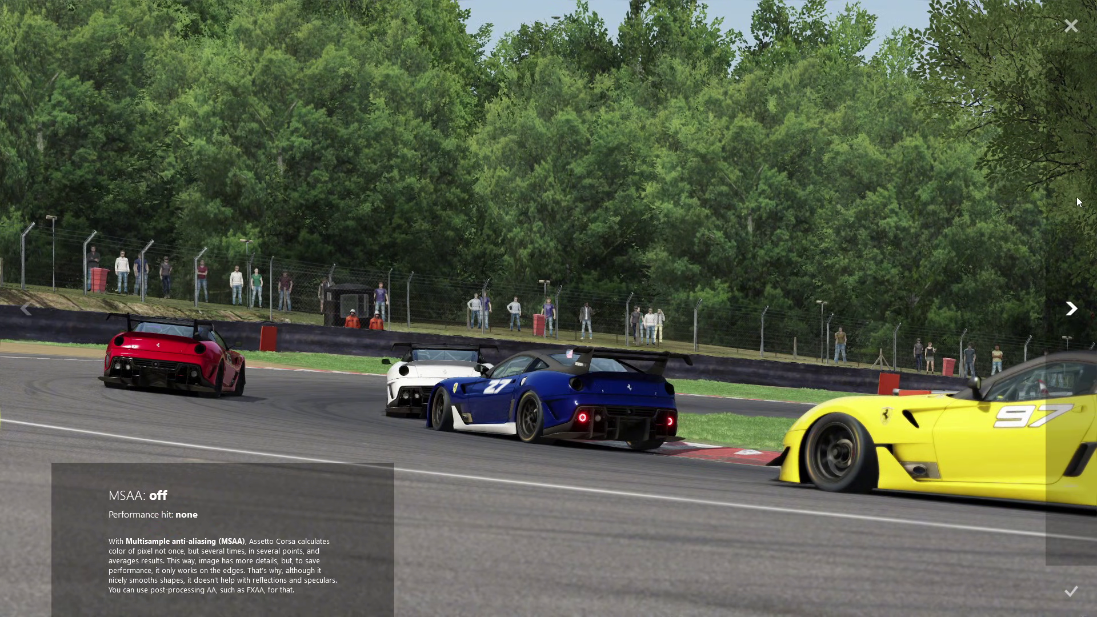
{"action": "left_click", "coordinate": [1079, 202]}
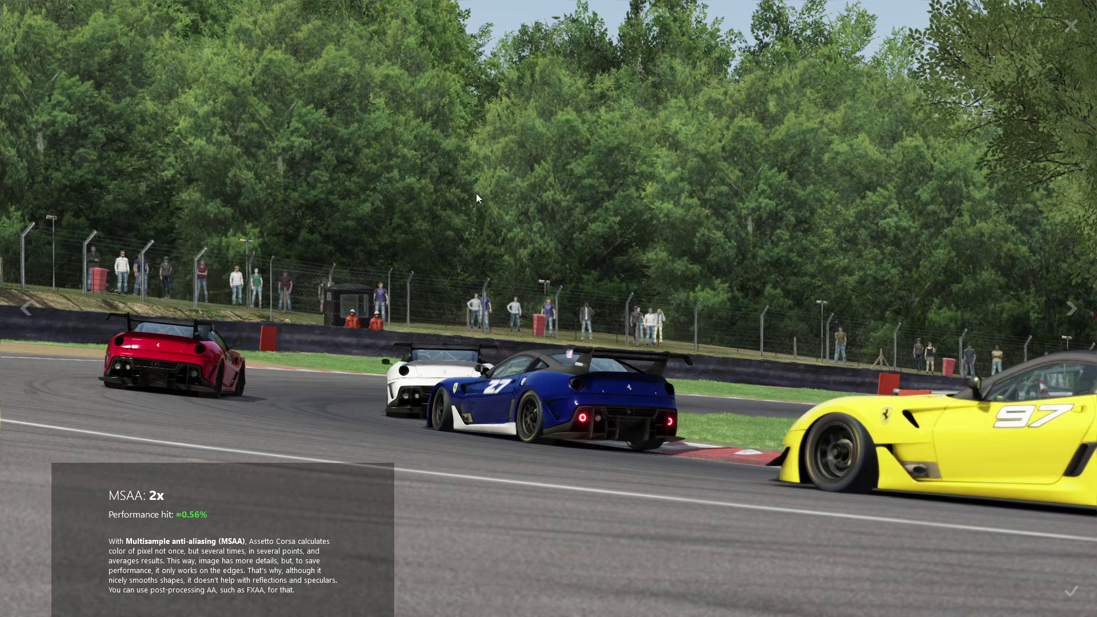
{"action": "left_click", "coordinate": [1070, 25]}
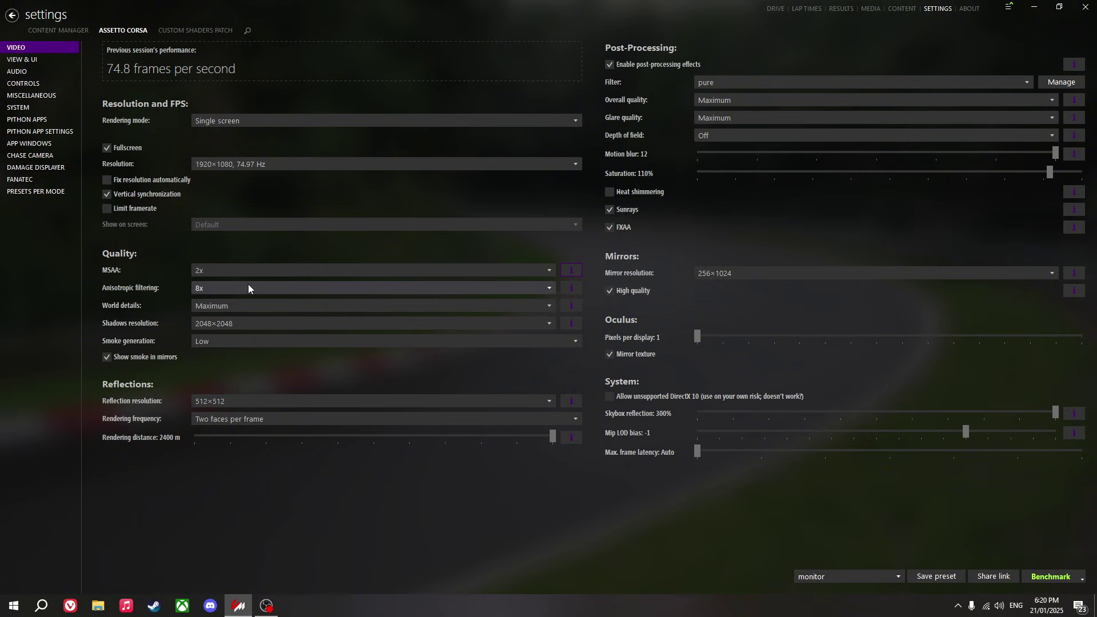
Keep anisotropic filtering at 8x and compare it against 16x in the preview
{"action": "left_click", "coordinate": [290, 286]}
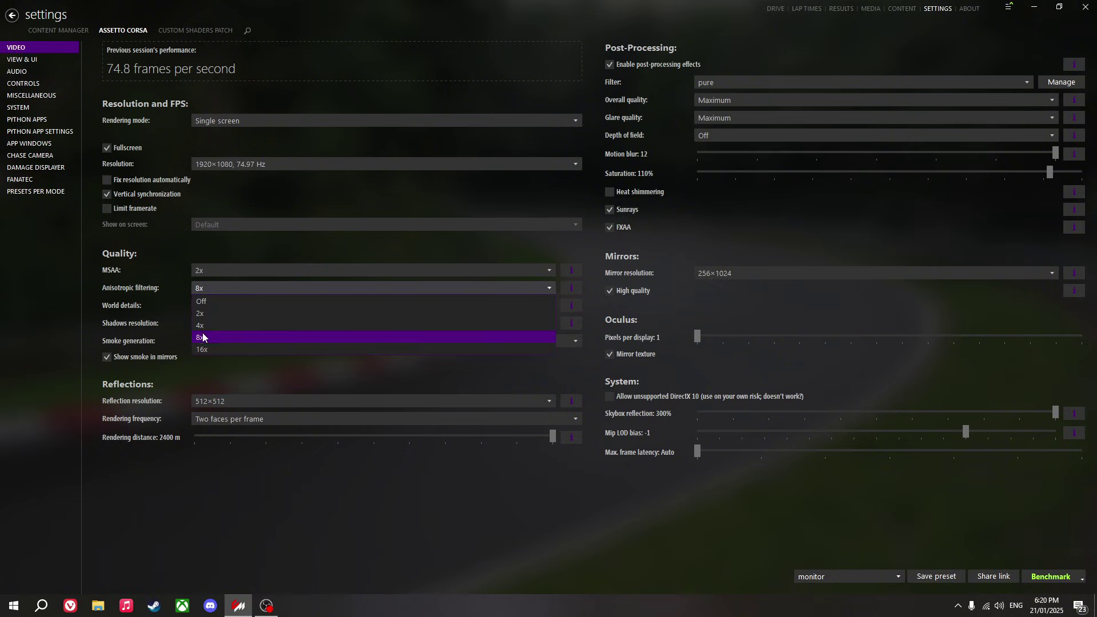
{"action": "left_click", "coordinate": [201, 337]}
{"action": "left_click", "coordinate": [571, 288]}
{"action": "left_click", "coordinate": [1082, 266]}
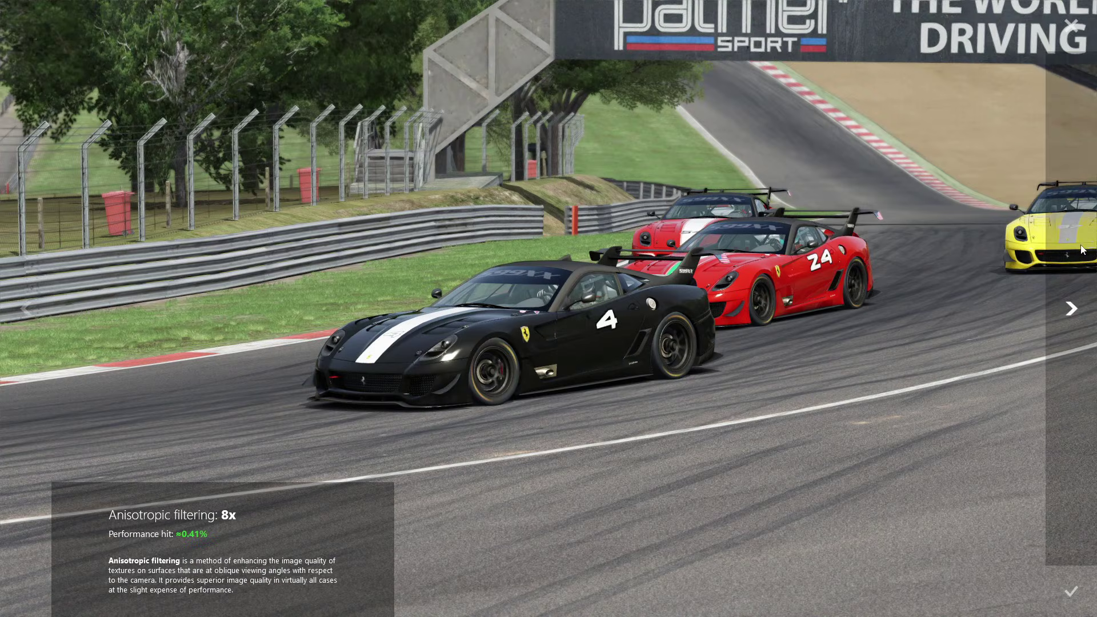
{"action": "key", "text": "Left"}
{"action": "left_click", "coordinate": [1094, 254]}
{"action": "key", "text": "Left"}
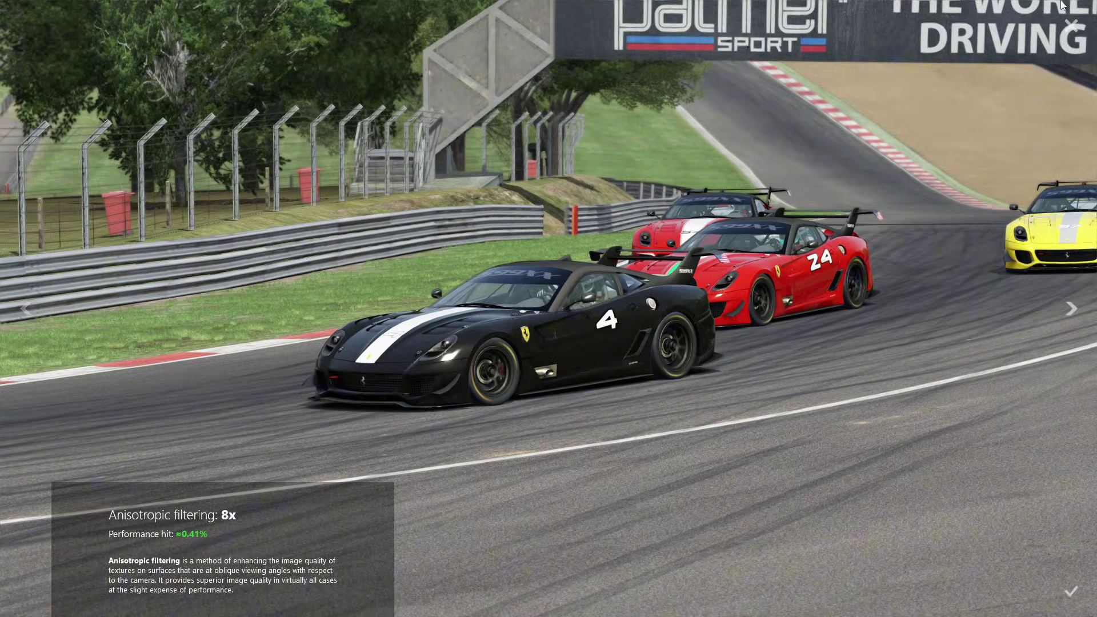
{"action": "left_click", "coordinate": [1072, 22]}
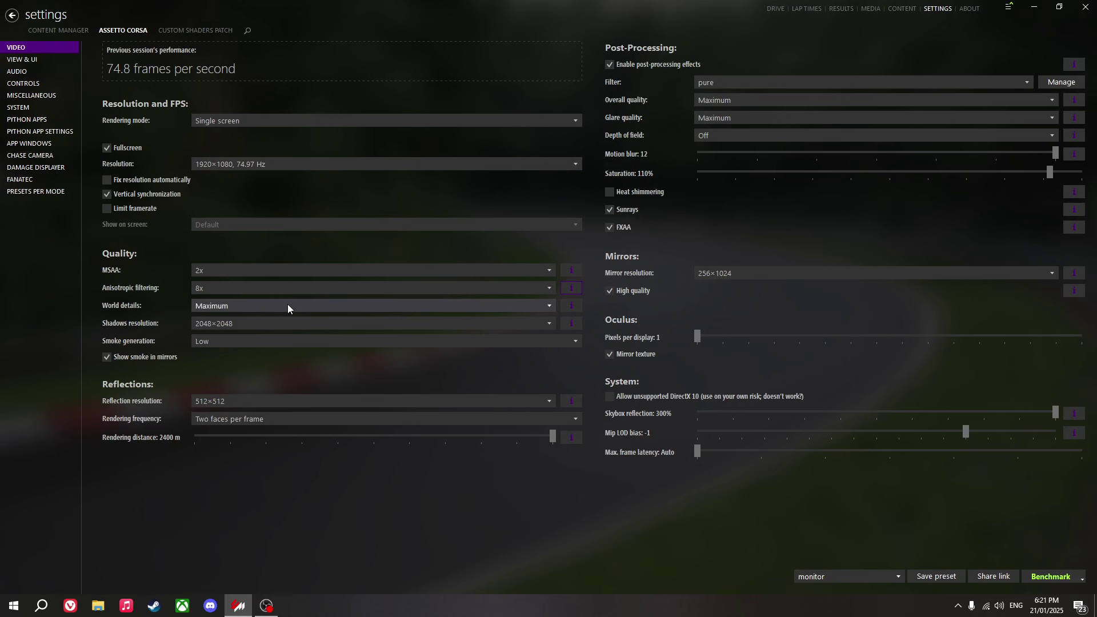
Compare world details at very high and maximum in the preview
{"action": "left_click", "coordinate": [571, 306]}
{"action": "left_click", "coordinate": [12, 392]}
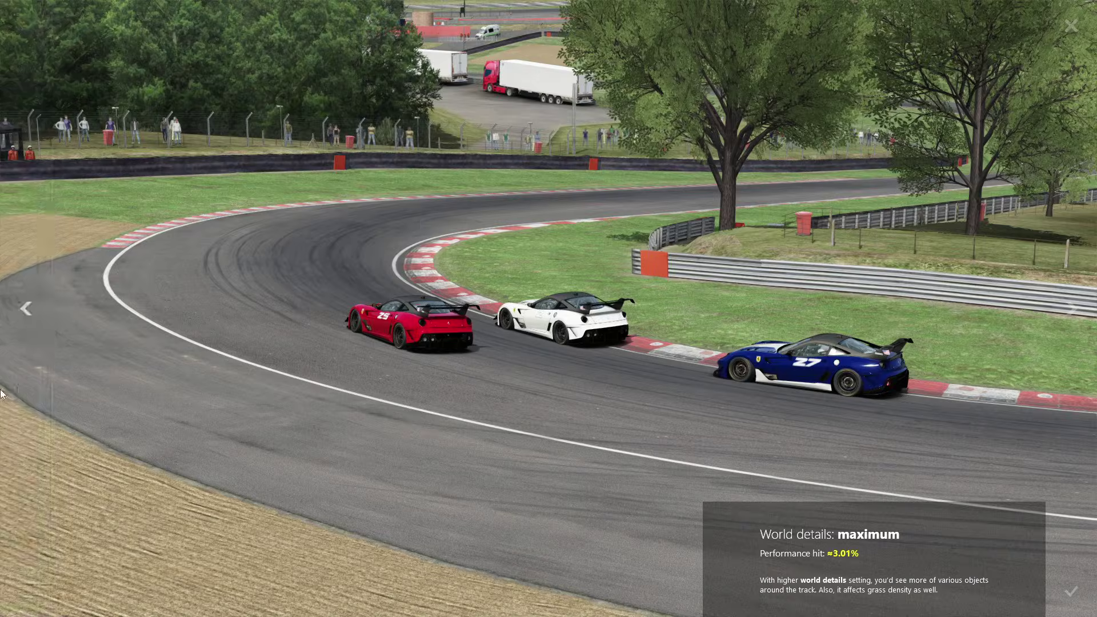
{"action": "left_click", "coordinate": [1072, 308]}
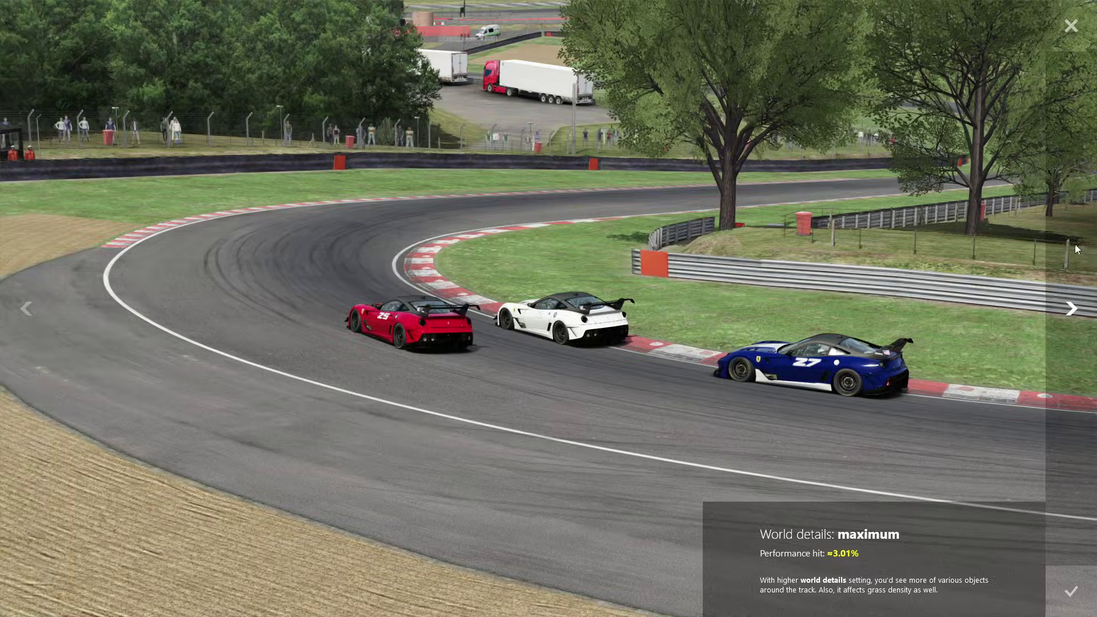
{"action": "left_click", "coordinate": [1070, 26]}
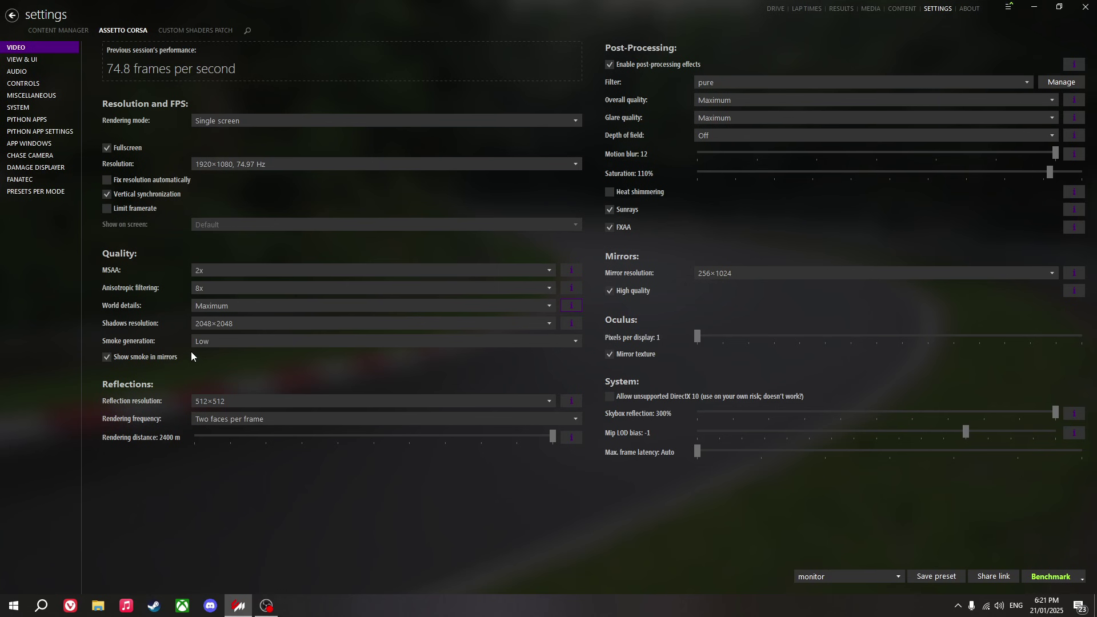
Compare shadows resolution previews at 1024×1024 and 2048×2048
{"action": "left_click", "coordinate": [571, 324]}
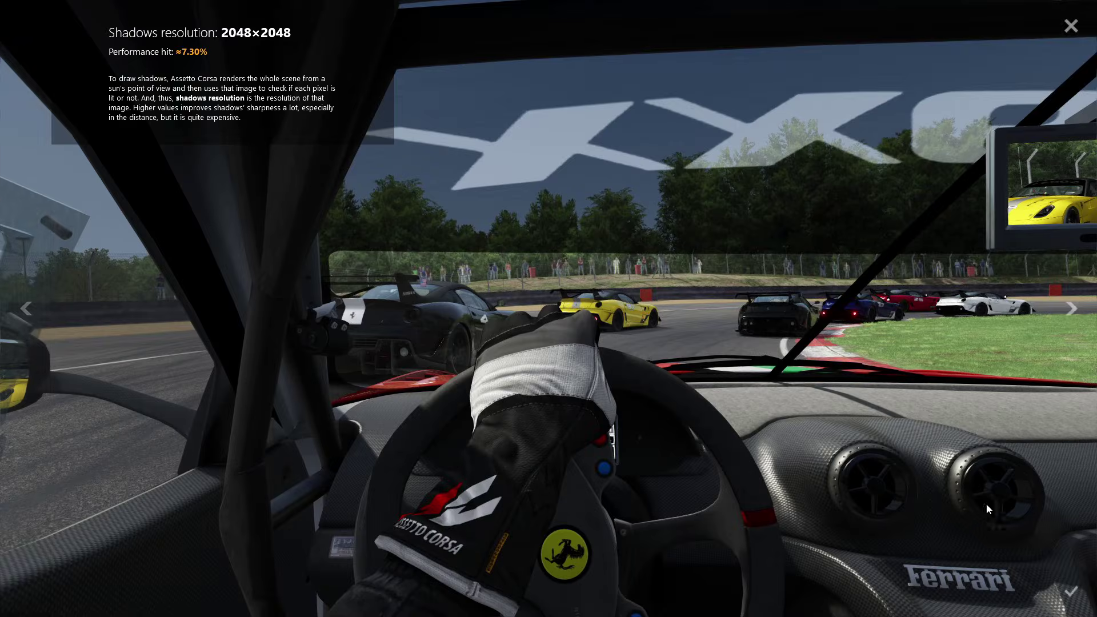
{"action": "key", "text": "Escape"}
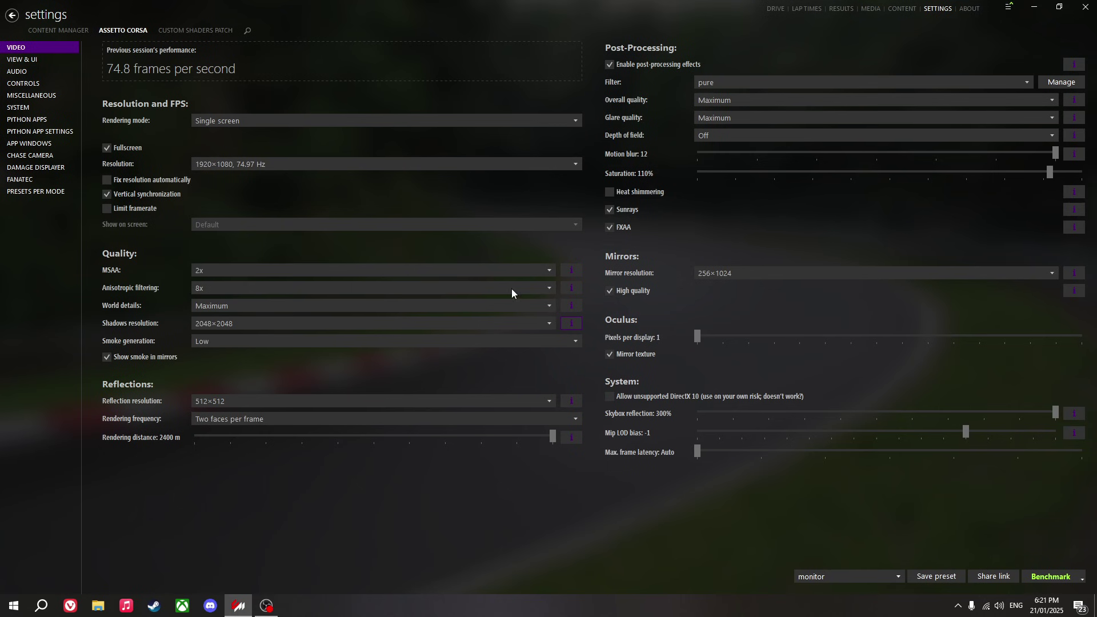
{"action": "left_click", "coordinate": [571, 323]}
{"action": "left_click", "coordinate": [12, 335]}
{"action": "left_click", "coordinate": [1072, 308]}
Compare reflection resolution previews at 512×512 and 1024×1024
{"action": "left_click", "coordinate": [1071, 25]}
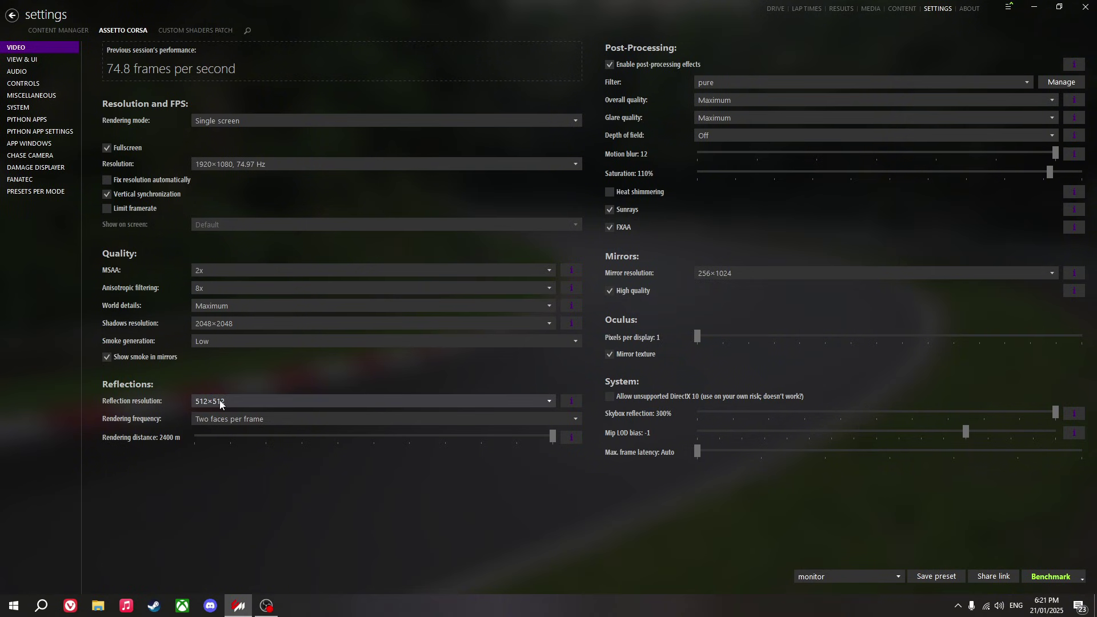
{"action": "left_click", "coordinate": [572, 401]}
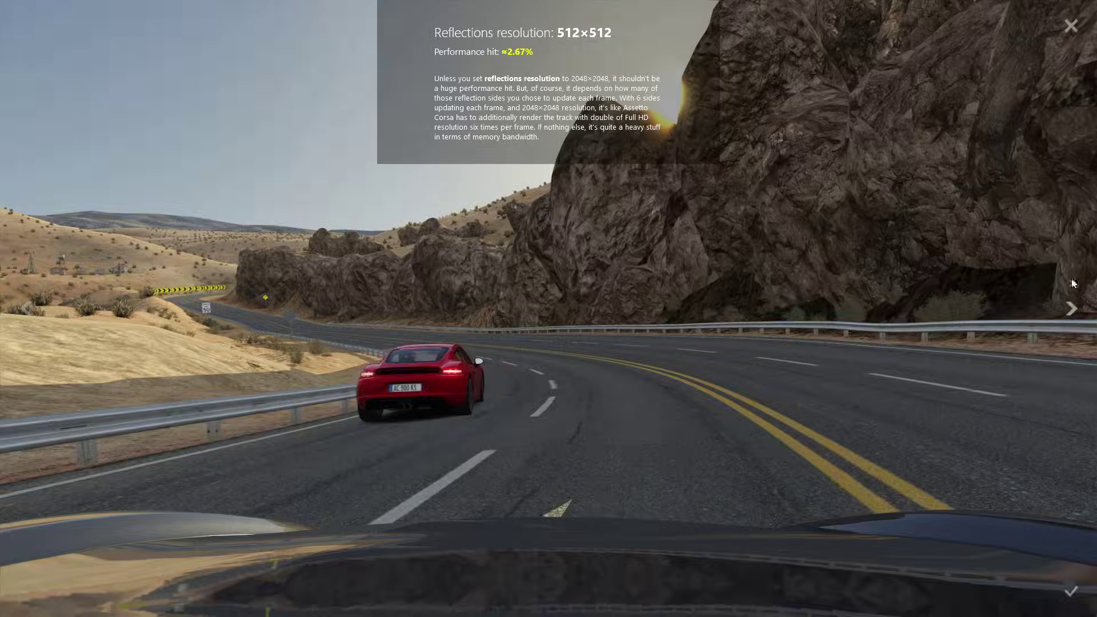
{"action": "left_click", "coordinate": [1072, 291]}
{"action": "left_click", "coordinate": [7, 347]}
{"action": "left_click", "coordinate": [1063, 162]}
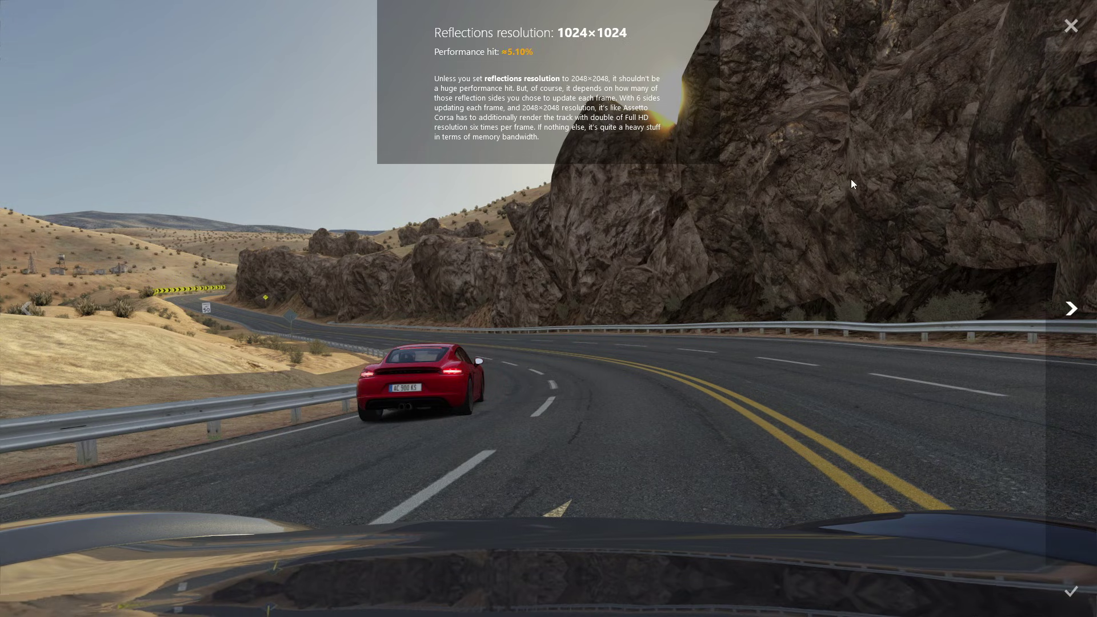
{"action": "left_click", "coordinate": [5, 320]}
{"action": "left_click", "coordinate": [1067, 275]}
Cycle reflection previews through 2048×2048, 256×256 and 512×512, then keep two faces per frame
{"action": "left_click", "coordinate": [1068, 276]}
{"action": "left_click", "coordinate": [1066, 276]}
{"action": "left_click", "coordinate": [1067, 272]}
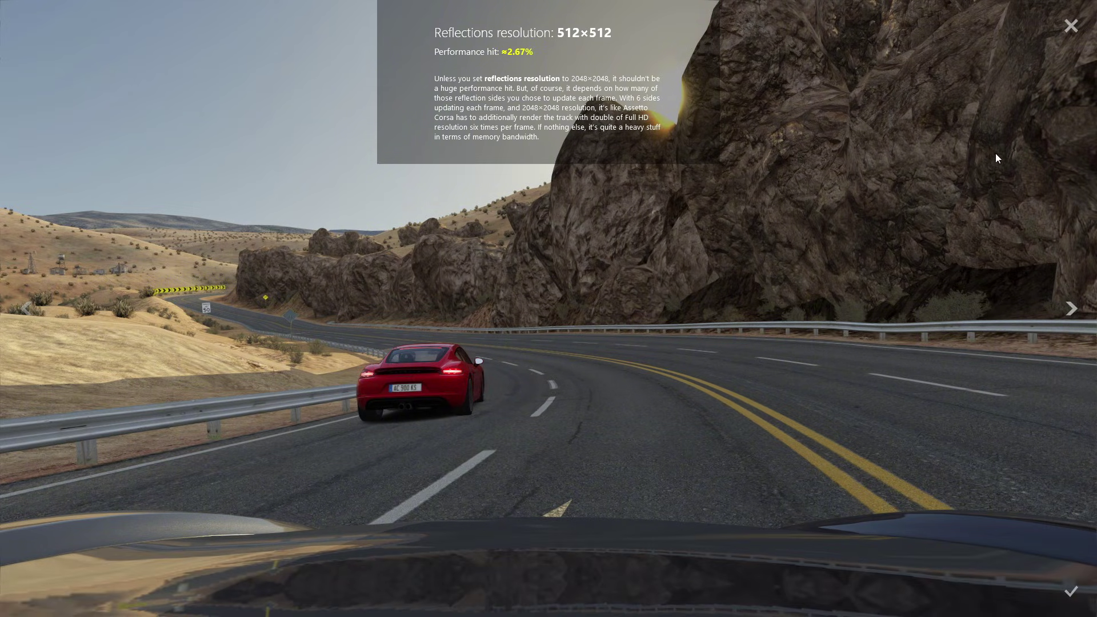
{"action": "left_click", "coordinate": [1068, 308]}
{"action": "left_click", "coordinate": [1070, 25]}
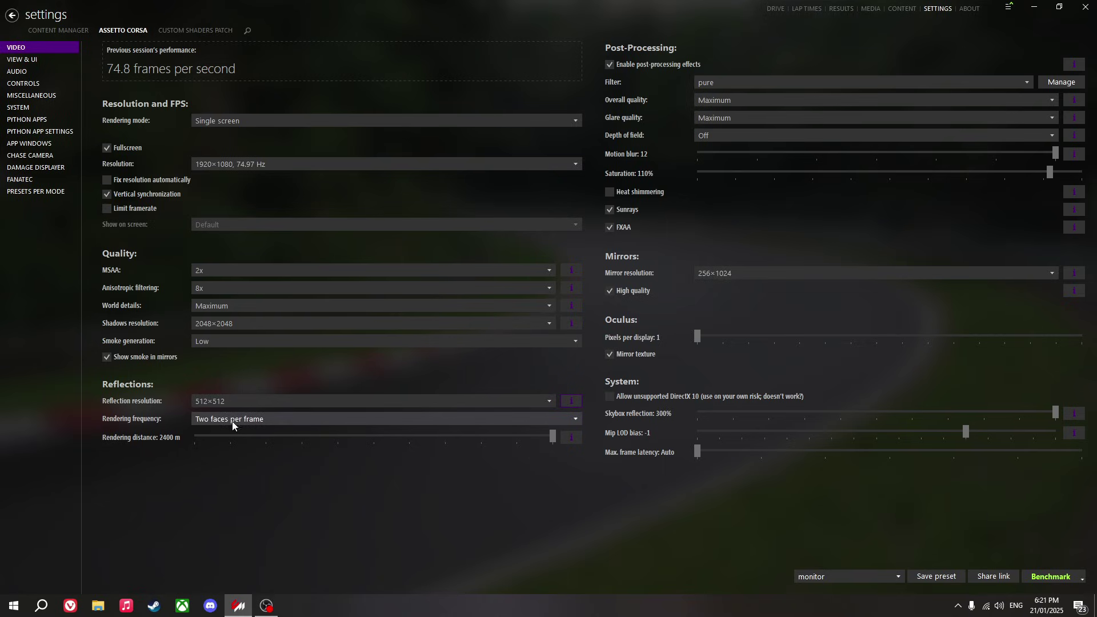
{"action": "left_click", "coordinate": [543, 416]}
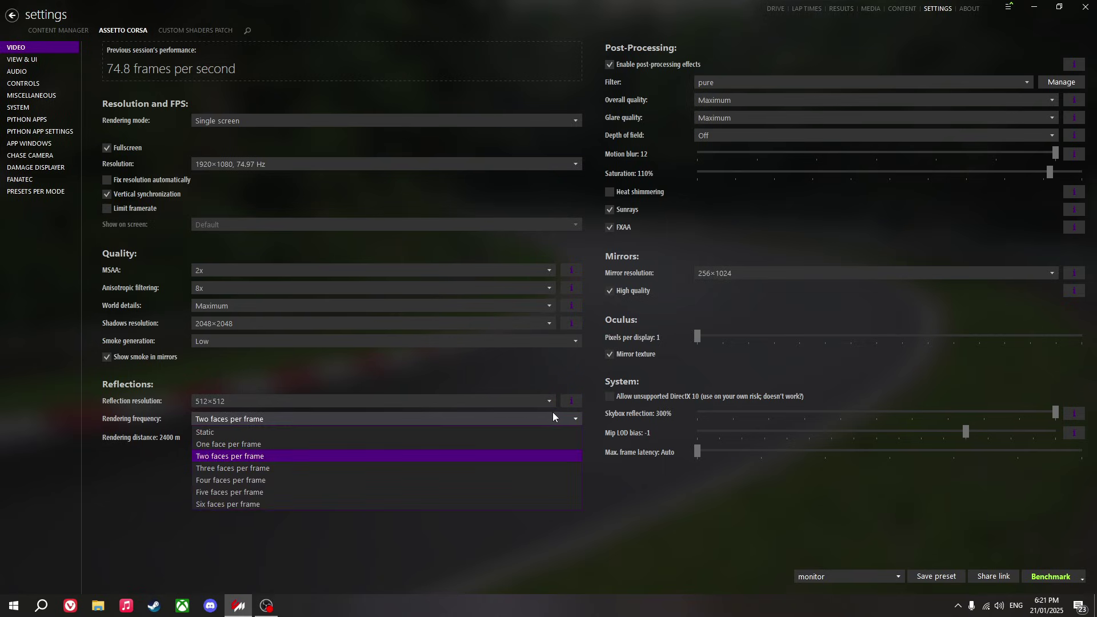
{"action": "left_click", "coordinate": [216, 455]}
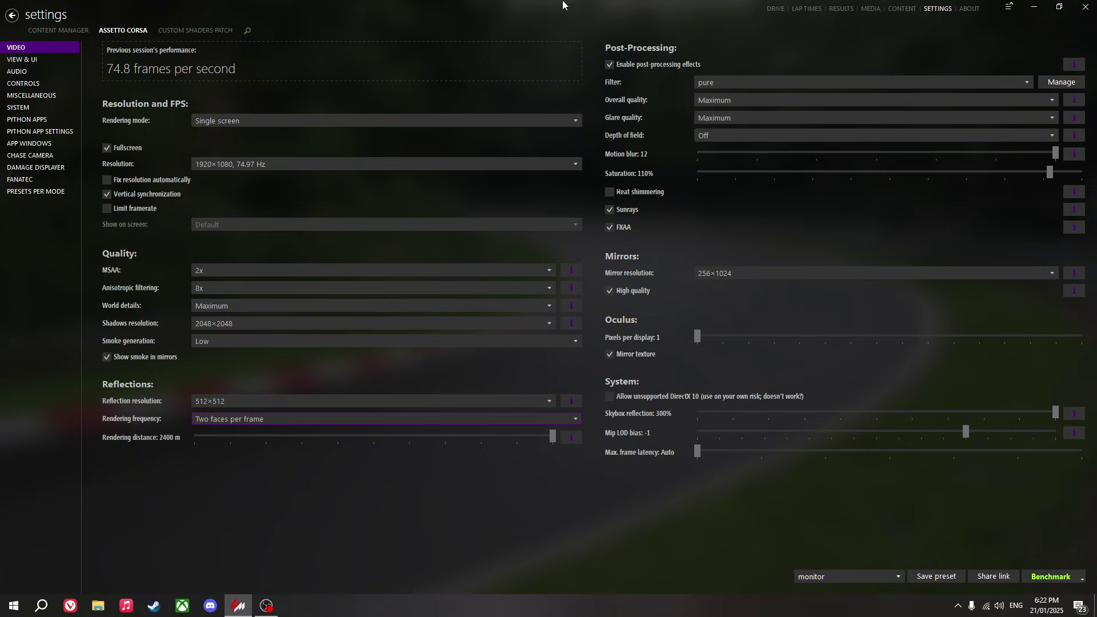
{"action": "left_click", "coordinate": [728, 79]}
{"action": "left_click", "coordinate": [745, 97]}
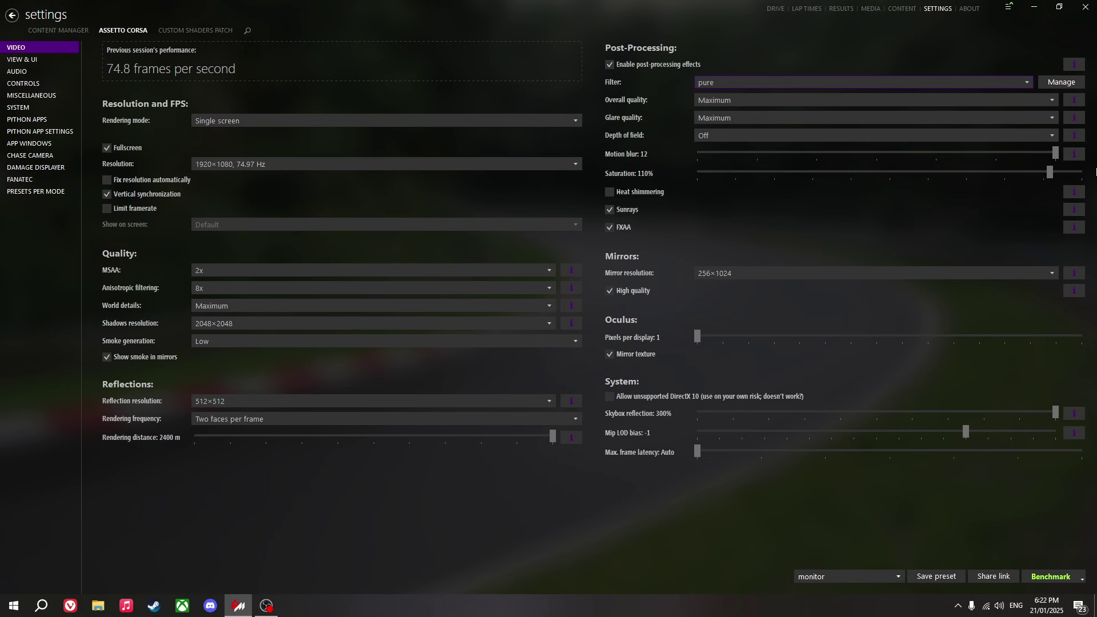
{"action": "left_click", "coordinate": [1074, 192]}
{"action": "left_click", "coordinate": [1090, 192]}
{"action": "key", "text": "Escape"}
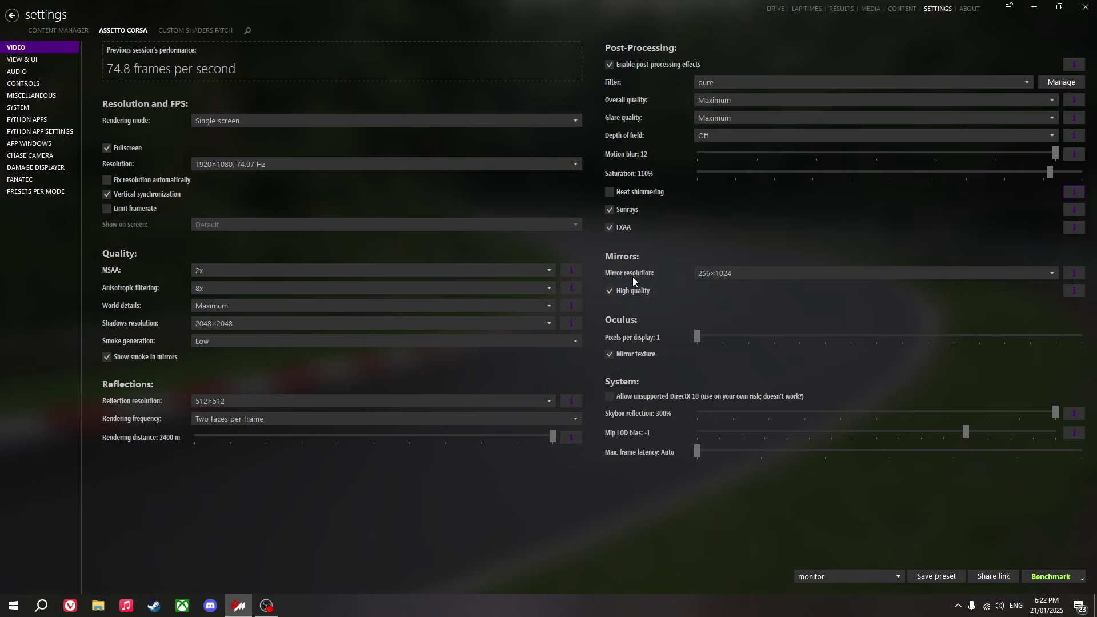
{"action": "left_click", "coordinate": [718, 273]}
{"action": "left_click", "coordinate": [1030, 265]}
{"action": "left_click", "coordinate": [1074, 273]}
{"action": "left_click", "coordinate": [1071, 308]}
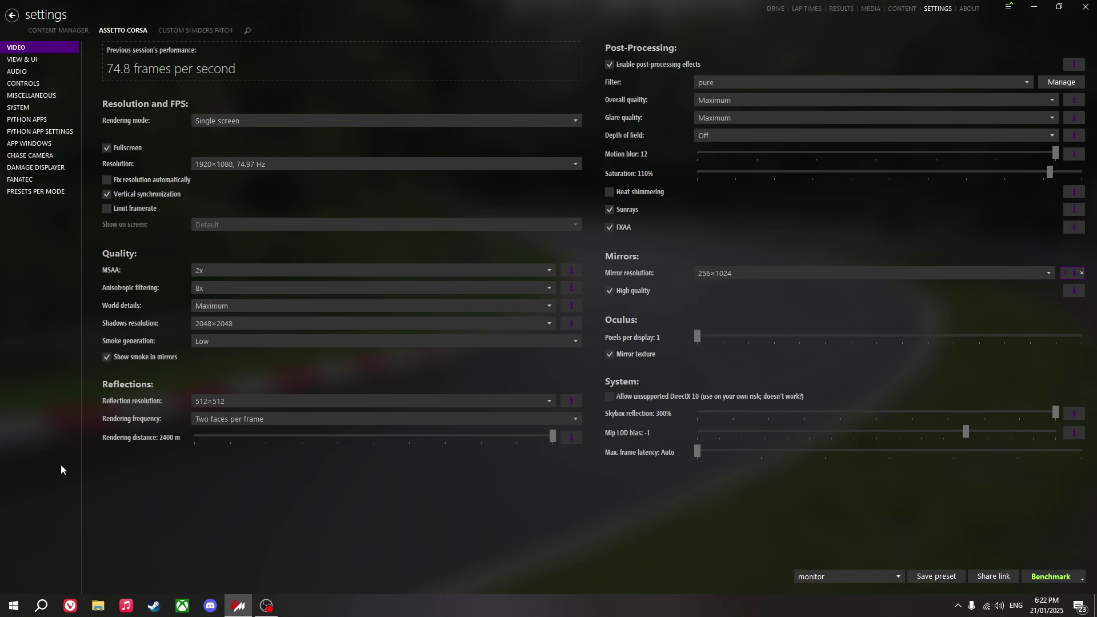
{"action": "left_click", "coordinate": [941, 329]}
{"action": "left_click", "coordinate": [1075, 273]}
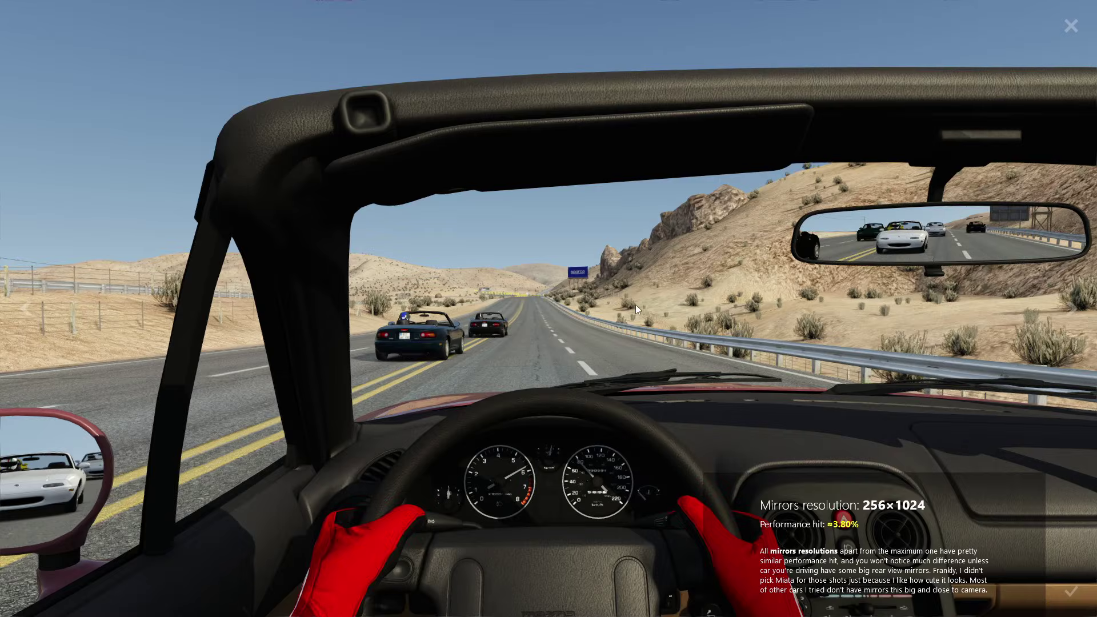
{"action": "left_click", "coordinate": [47, 408]}
{"action": "left_click", "coordinate": [1071, 309]}
{"action": "left_click", "coordinate": [761, 222]}
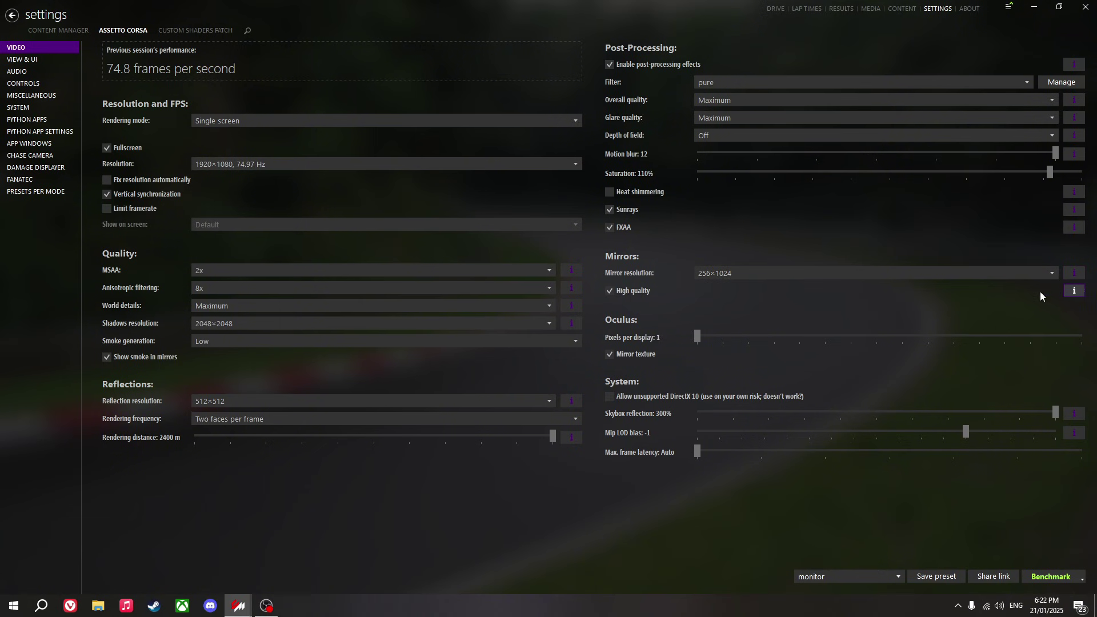
{"action": "left_click", "coordinate": [1074, 291]}
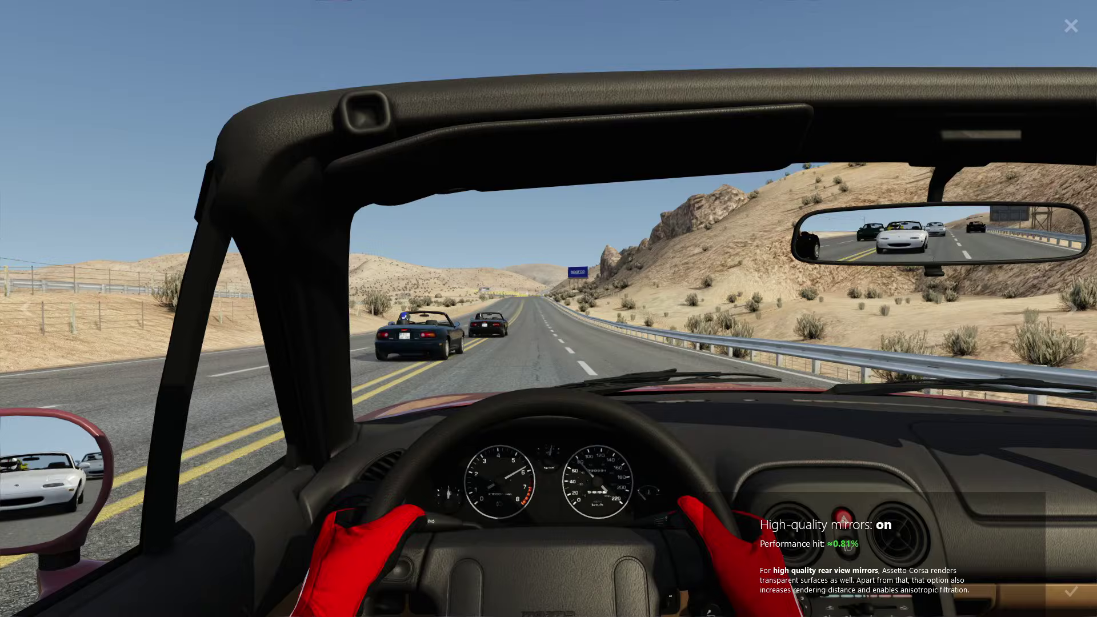
{"action": "left_click", "coordinate": [1077, 217]}
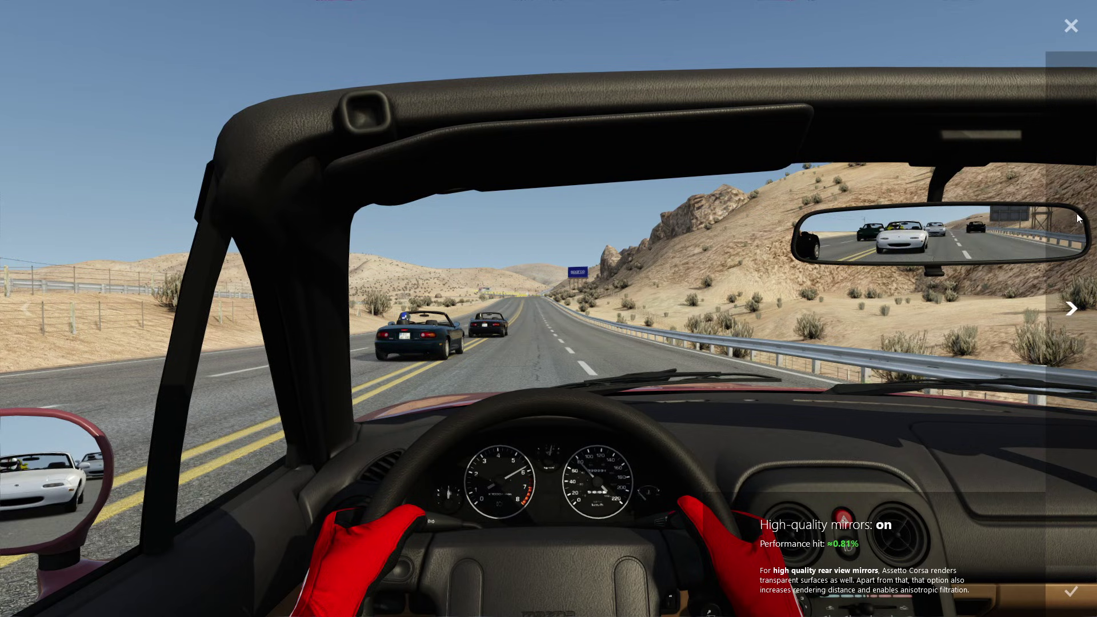
{"action": "left_click", "coordinate": [1070, 27]}
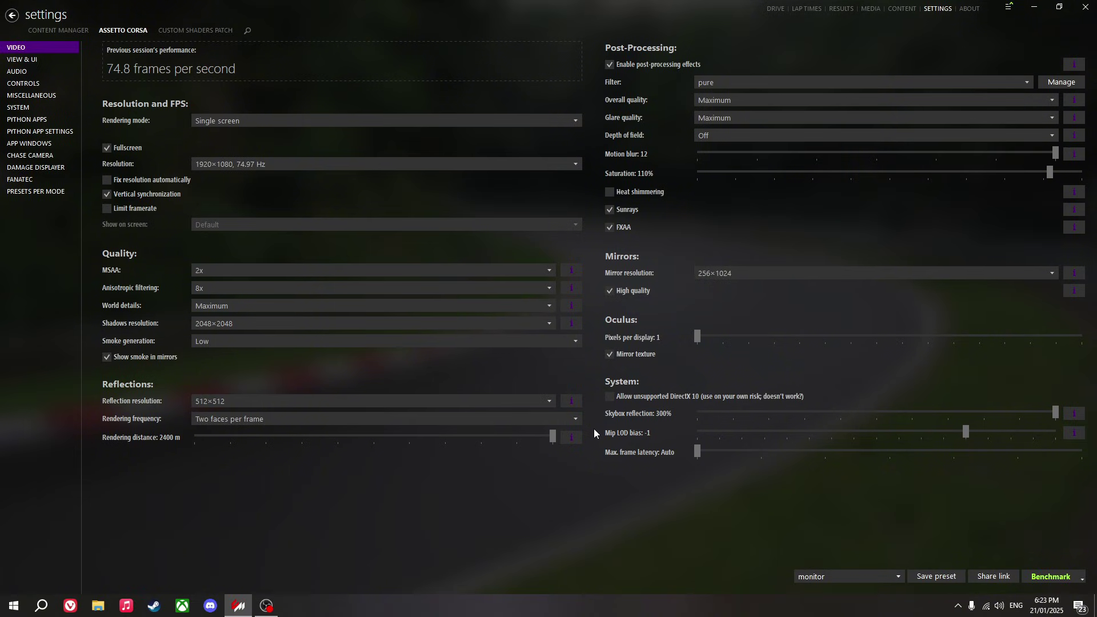
Apply the low end video preset and set MSAA to Off
{"action": "mouse_move", "coordinate": [628, 438]}
{"action": "left_click", "coordinate": [902, 575]}
{"action": "left_click", "coordinate": [845, 525]}
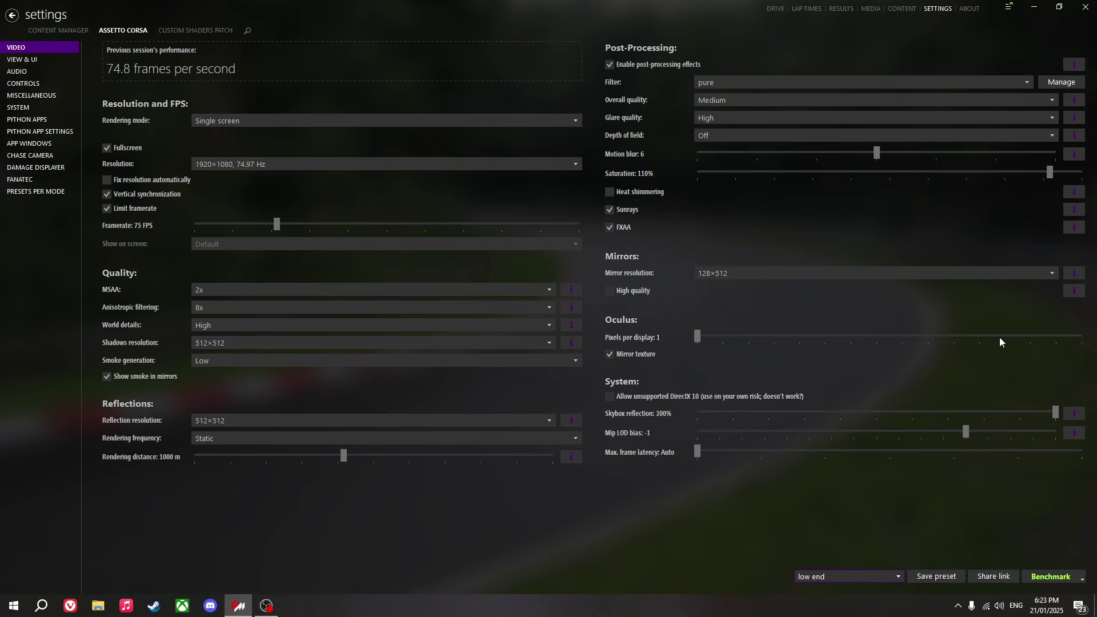
{"action": "left_click", "coordinate": [317, 290]}
{"action": "left_click", "coordinate": [255, 303]}
Keep world details at High and preview shadows at 1024×1024
{"action": "left_click", "coordinate": [204, 326]}
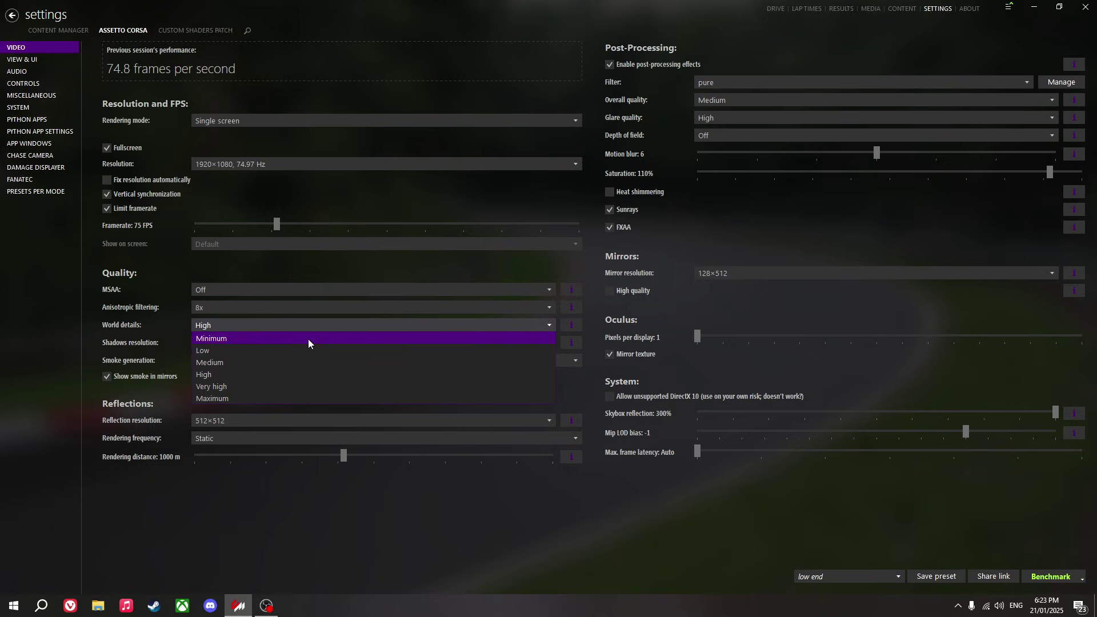
{"action": "left_click", "coordinate": [227, 374]}
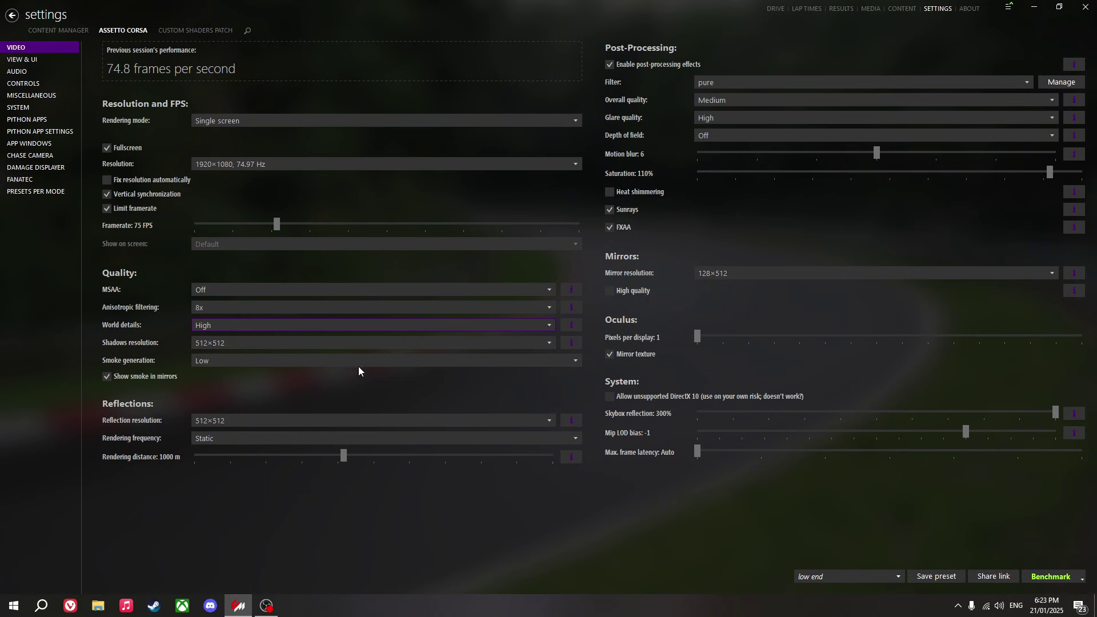
{"action": "left_click", "coordinate": [571, 343]}
{"action": "left_click", "coordinate": [1093, 323]}
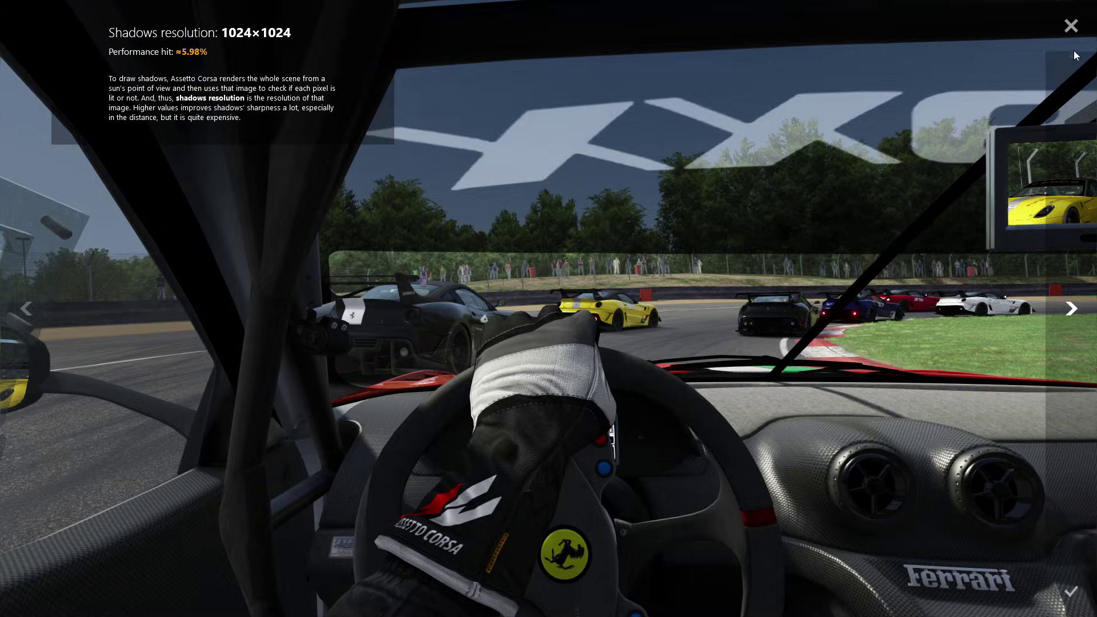
{"action": "left_click", "coordinate": [1071, 26]}
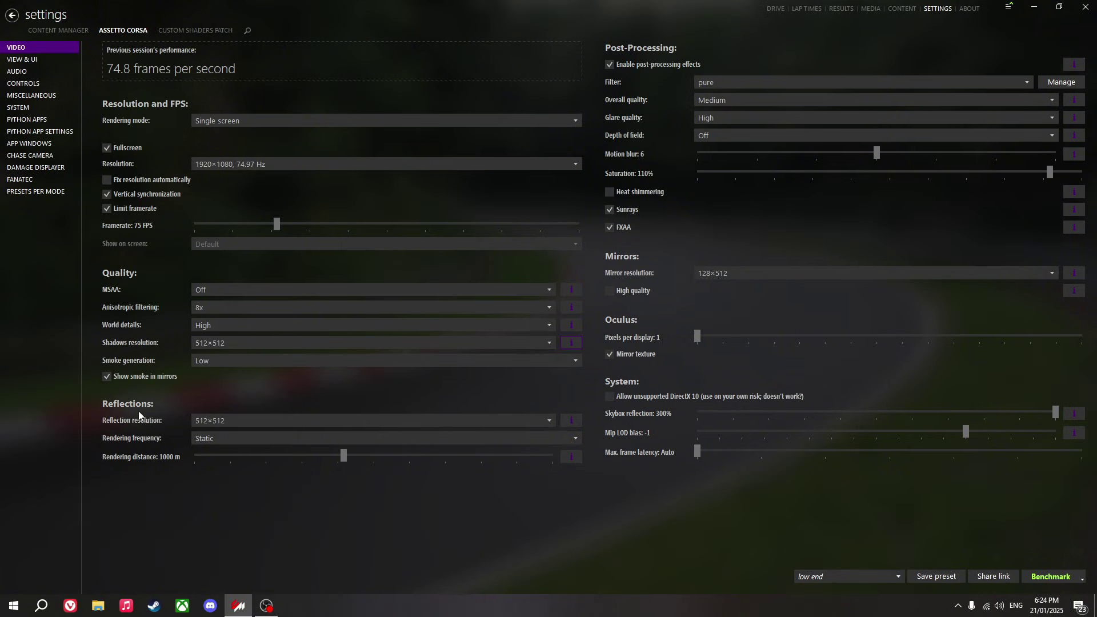
Set reflection resolution to 256×256, comparing the 512×512 and 1024×1024 previews
{"action": "left_click", "coordinate": [239, 419]}
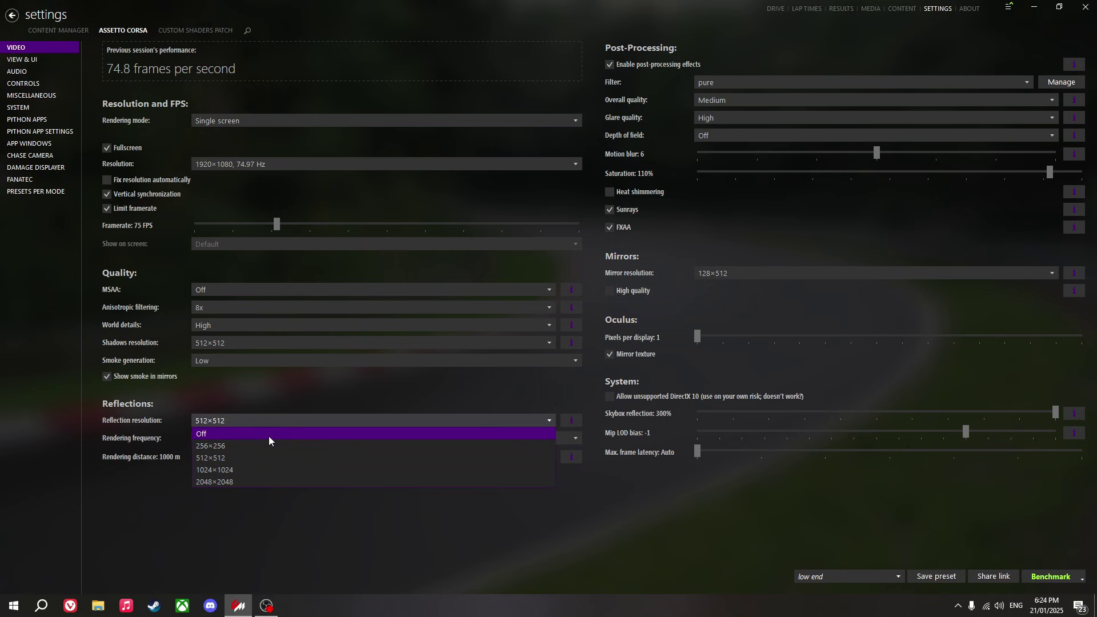
{"action": "left_click", "coordinate": [248, 450]}
{"action": "left_click", "coordinate": [571, 420]}
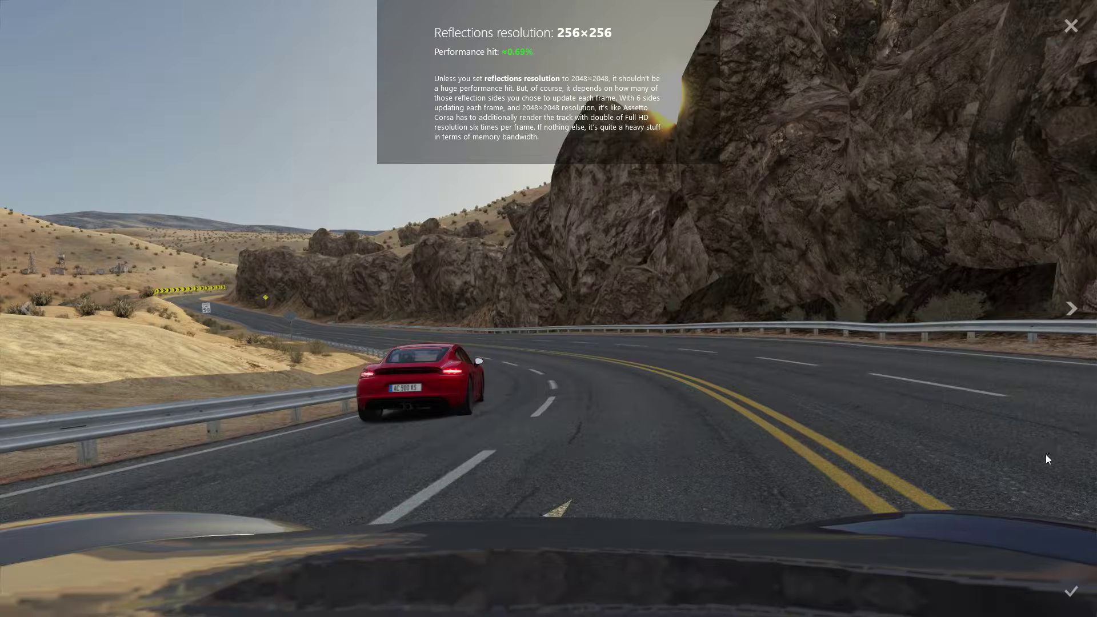
{"action": "left_click", "coordinate": [1071, 308]}
{"action": "left_click", "coordinate": [1071, 308]}
{"action": "left_click", "coordinate": [36, 237]}
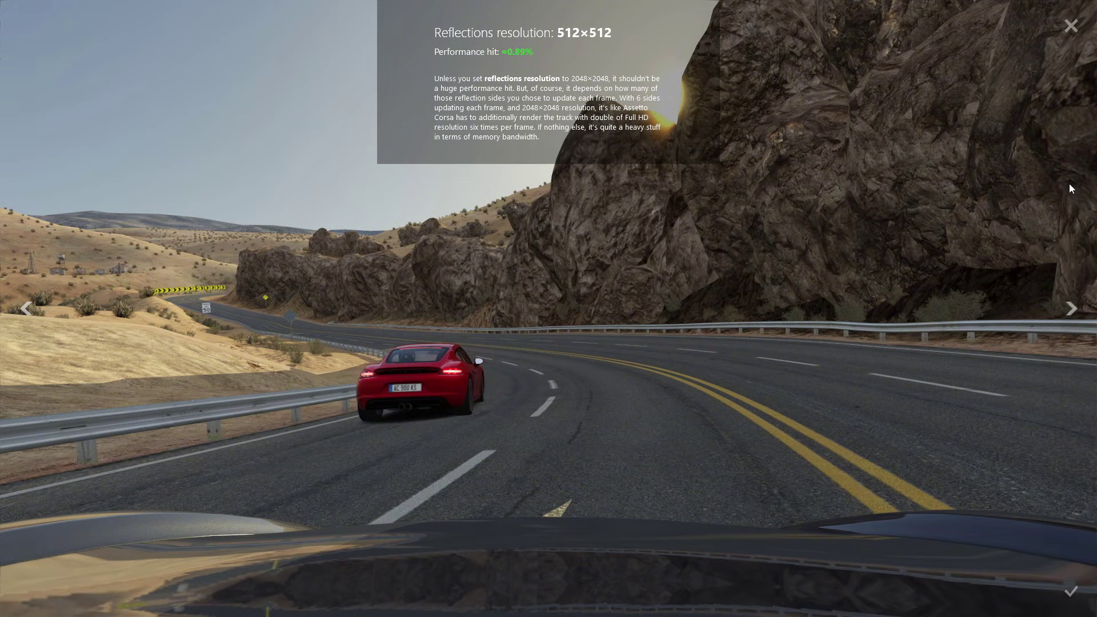
{"action": "left_click", "coordinate": [1071, 26]}
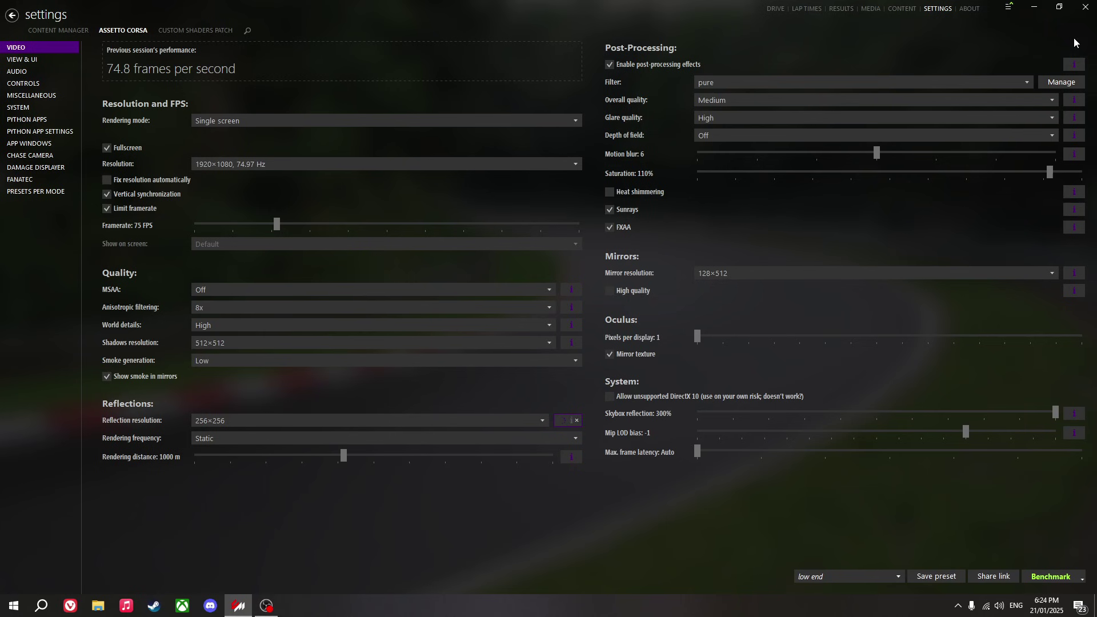
Try One face per frame, then leave reflection rendering frequency on Static
{"action": "left_click", "coordinate": [316, 442]}
{"action": "left_click", "coordinate": [328, 444]}
{"action": "left_click", "coordinate": [328, 443]}
{"action": "left_click", "coordinate": [248, 461]}
{"action": "left_click", "coordinate": [250, 441]}
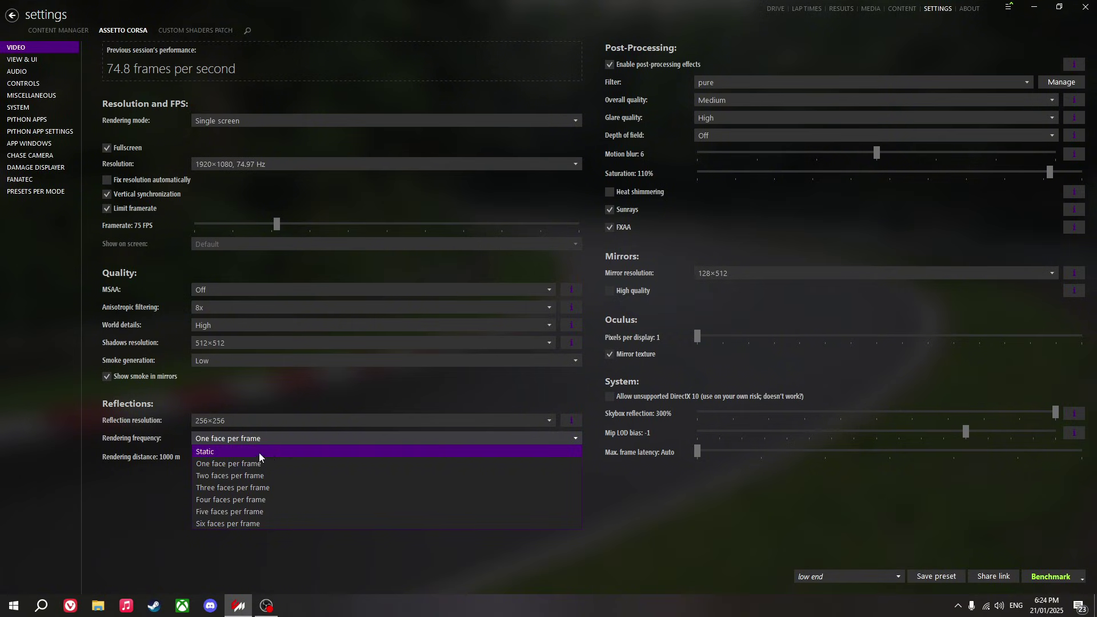
{"action": "left_click", "coordinate": [299, 452]}
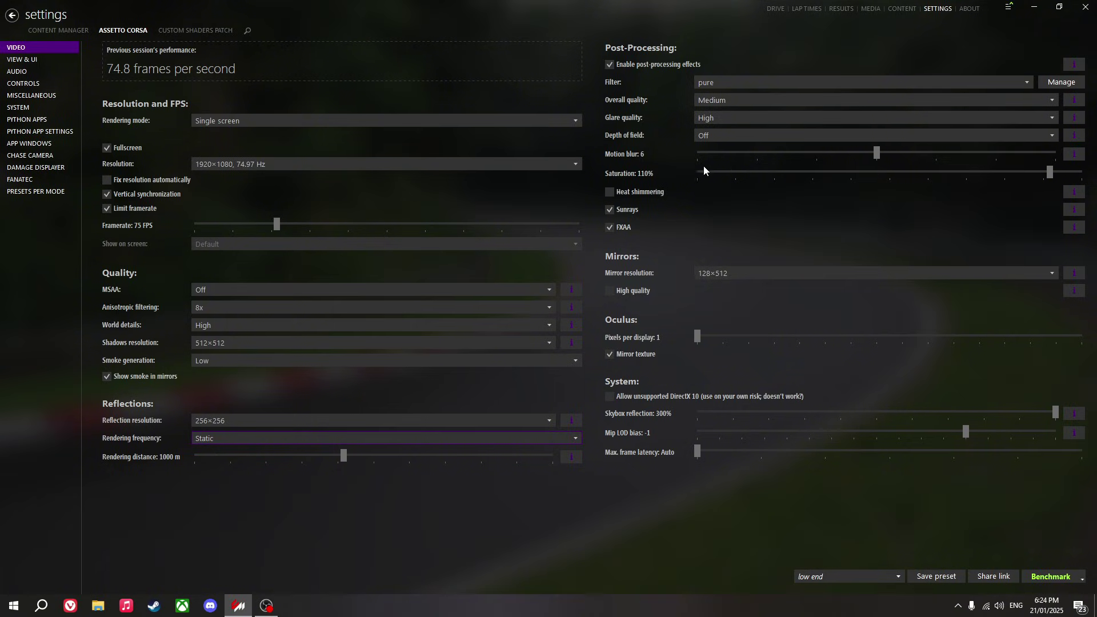
{"action": "left_click", "coordinate": [1074, 154]}
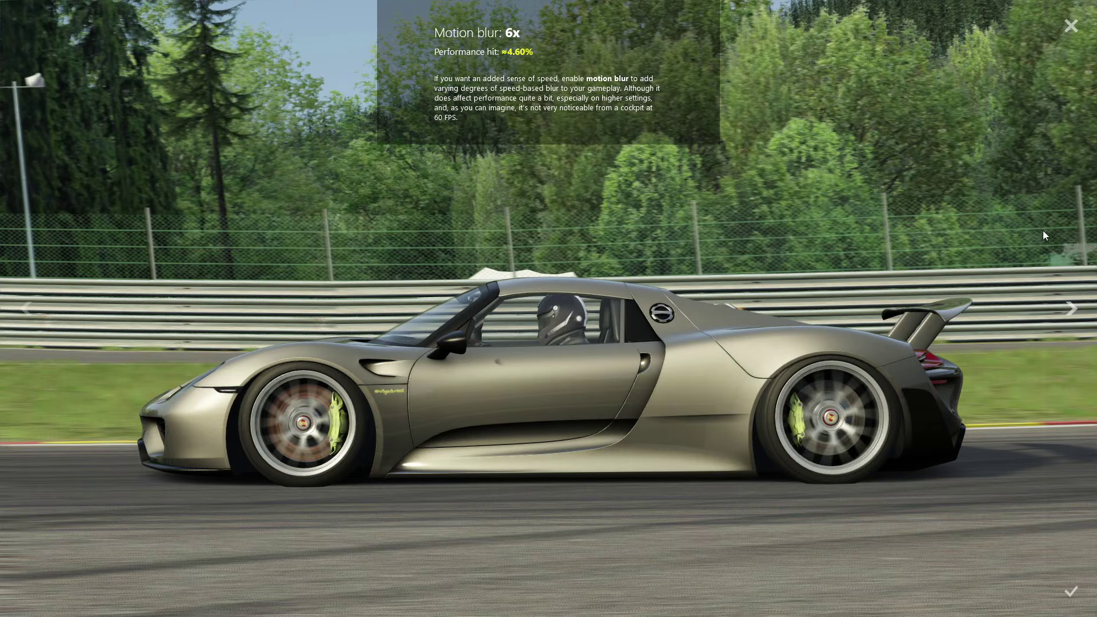
{"action": "left_click", "coordinate": [1087, 232]}
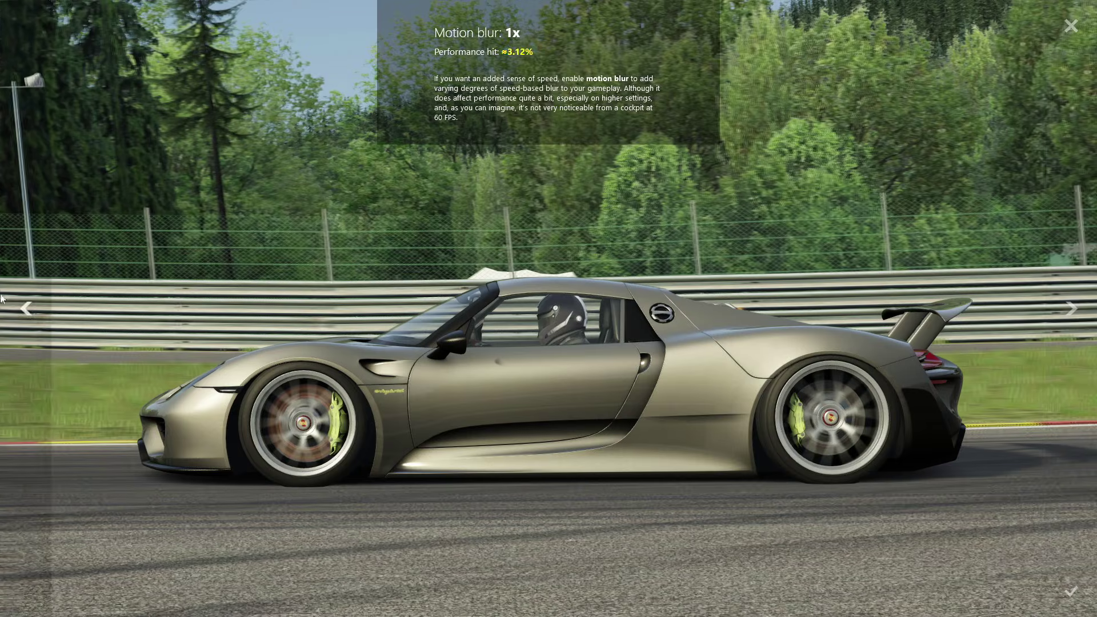
{"action": "left_click", "coordinate": [17, 308]}
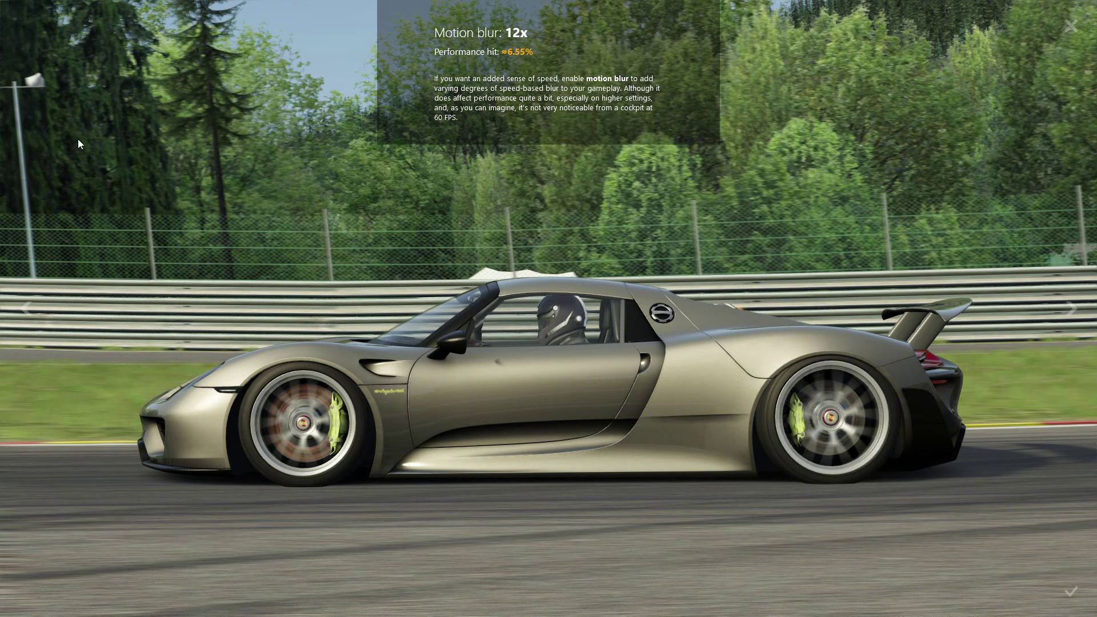
{"action": "left_click", "coordinate": [26, 145]}
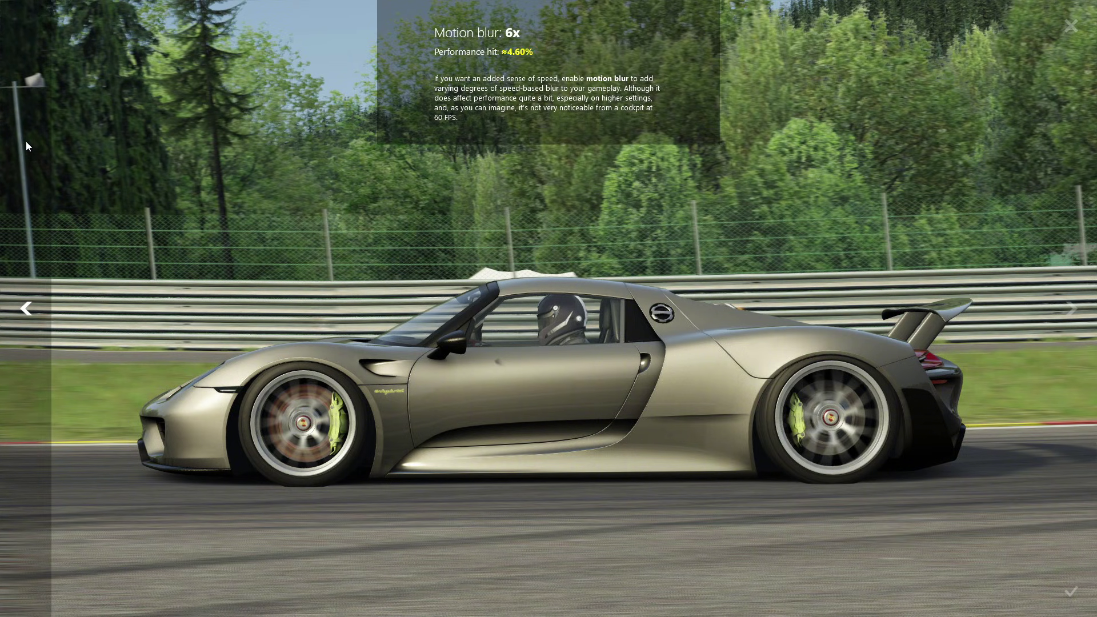
{"action": "left_click", "coordinate": [1063, 238]}
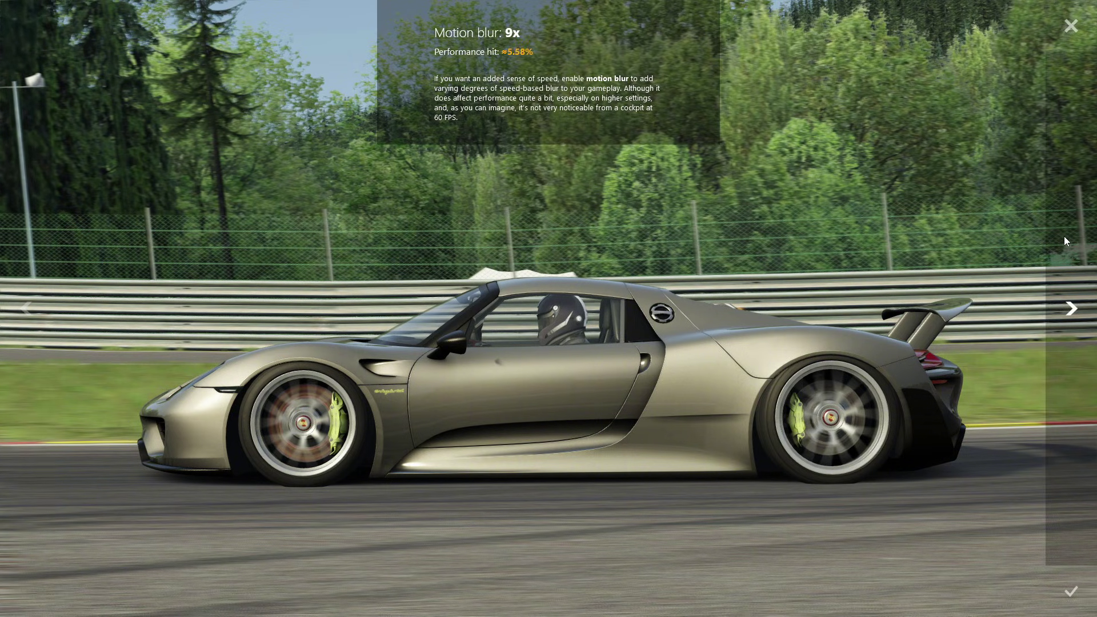
{"action": "left_click", "coordinate": [1063, 235]}
{"action": "left_click", "coordinate": [24, 240]}
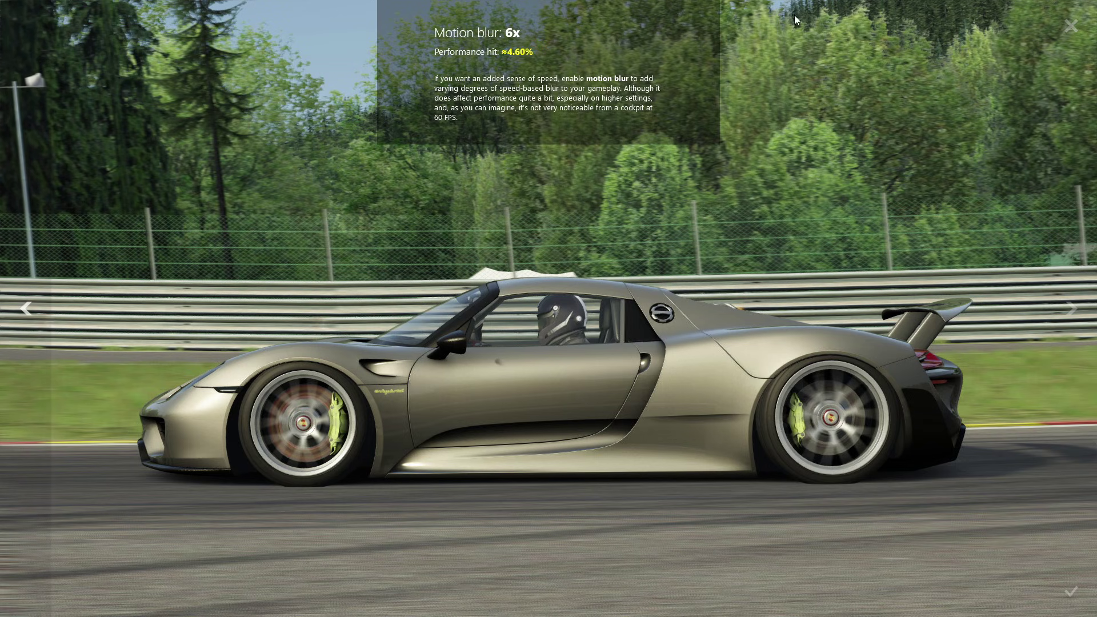
{"action": "left_click", "coordinate": [32, 223]}
{"action": "left_click", "coordinate": [1073, 309]}
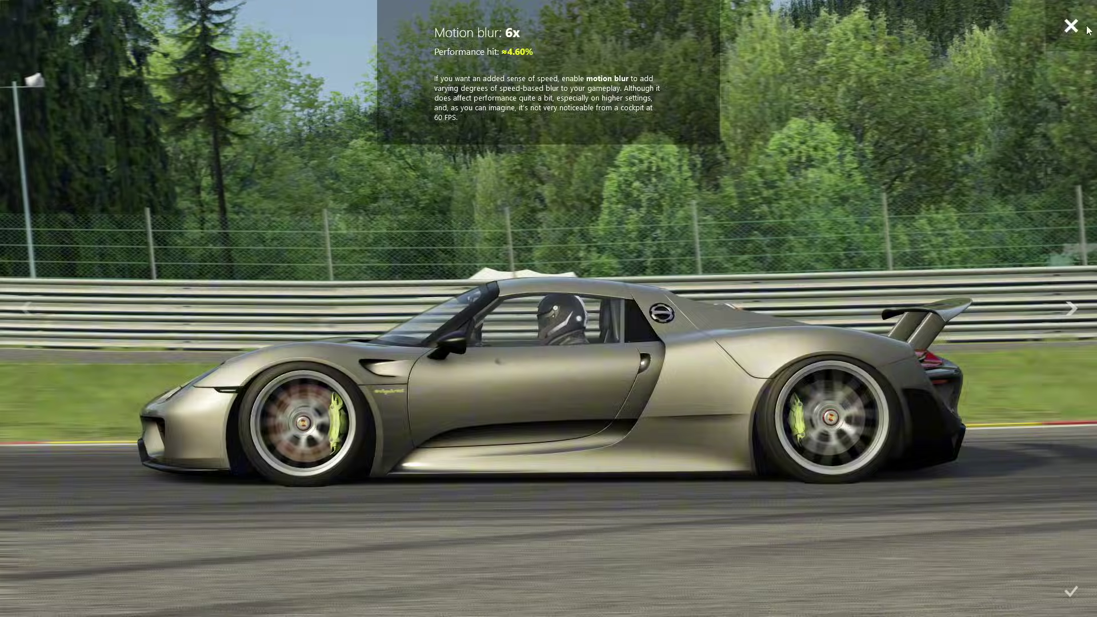
{"action": "left_click", "coordinate": [1072, 26]}
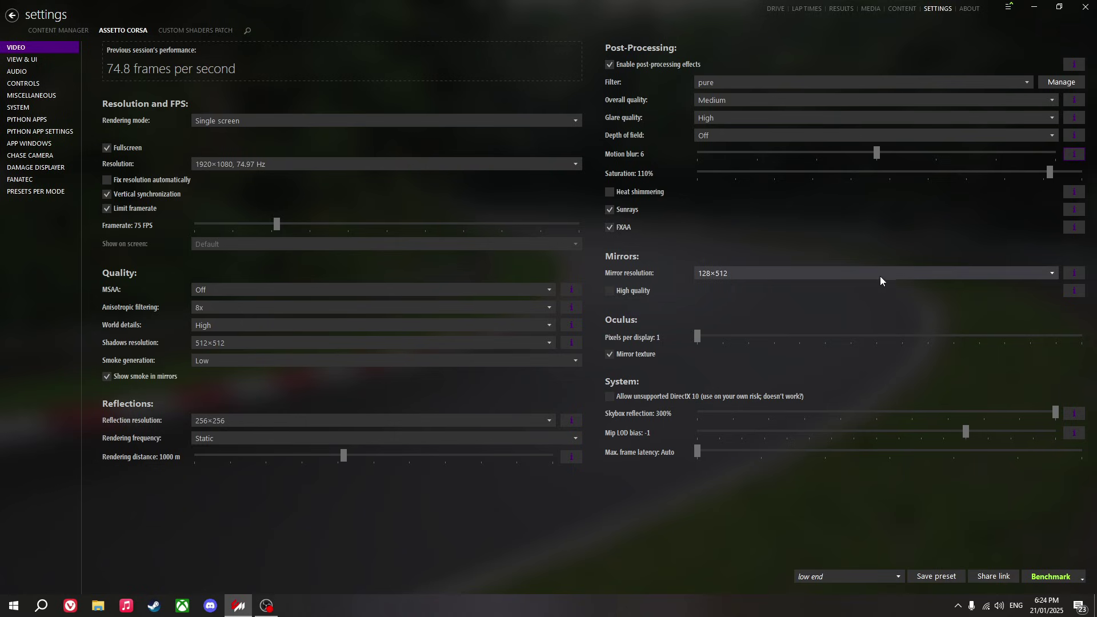
{"action": "left_click", "coordinate": [1074, 274]}
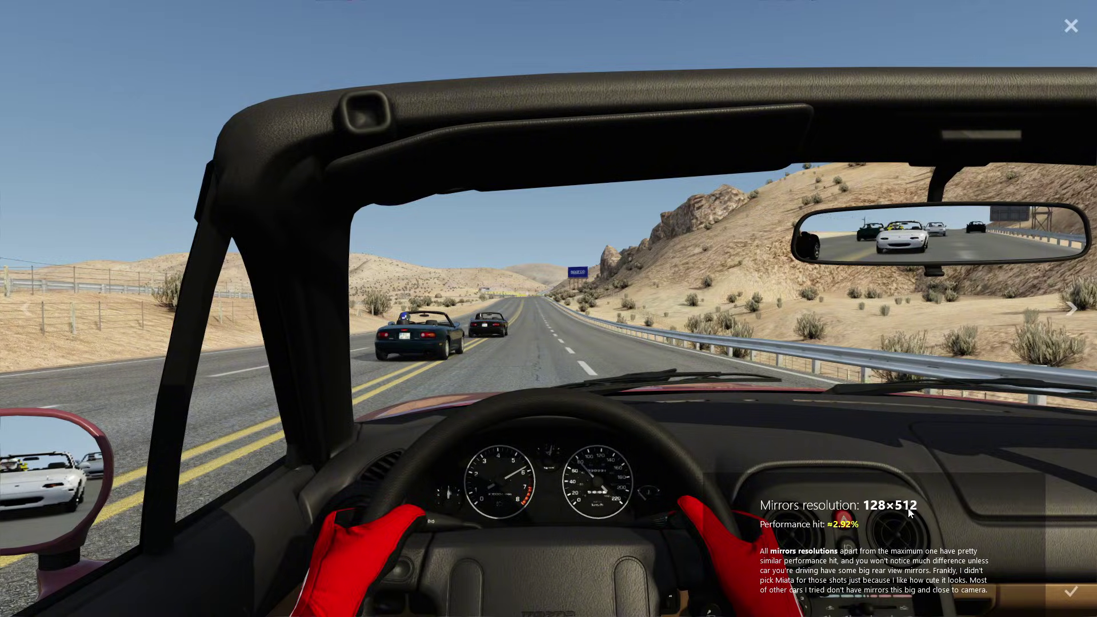
{"action": "key", "text": "Escape"}
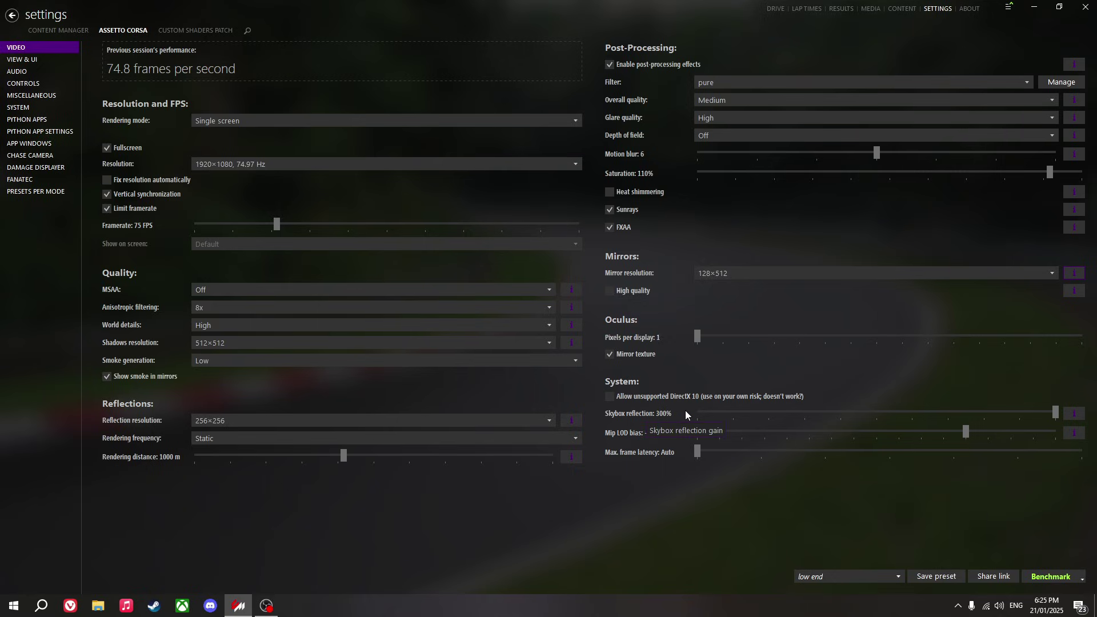
{"action": "mouse_move", "coordinate": [626, 434]}
{"action": "mouse_move", "coordinate": [766, 427]}
{"action": "left_click", "coordinate": [878, 577]}
Load the monitor video preset and switch to the Custom Shaders Patch settings
{"action": "left_click", "coordinate": [823, 540]}
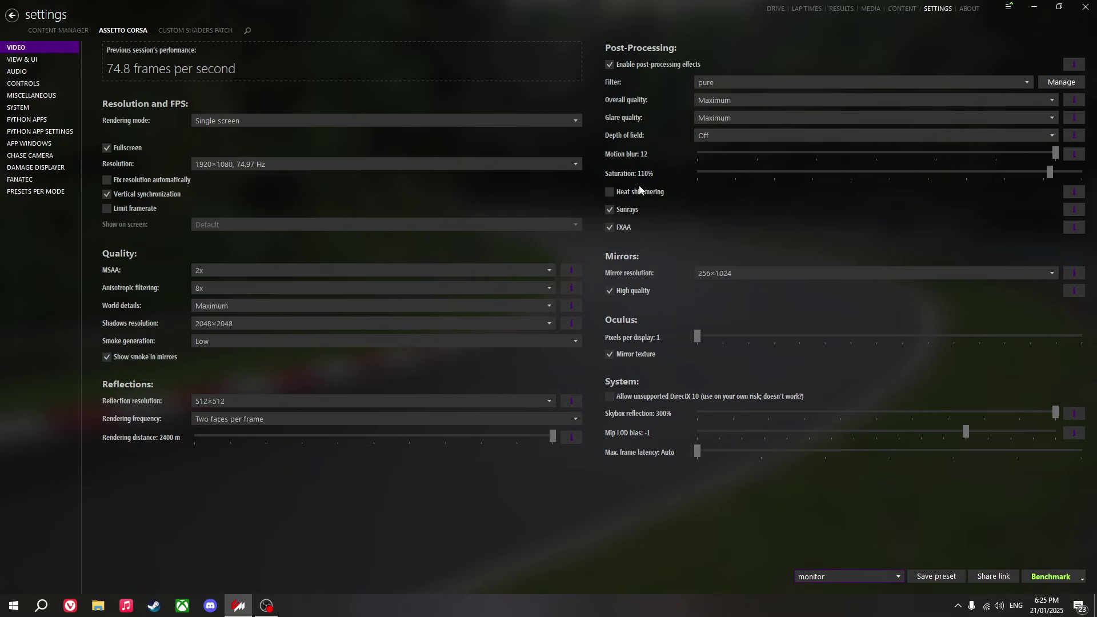
{"action": "left_click", "coordinate": [212, 30]}
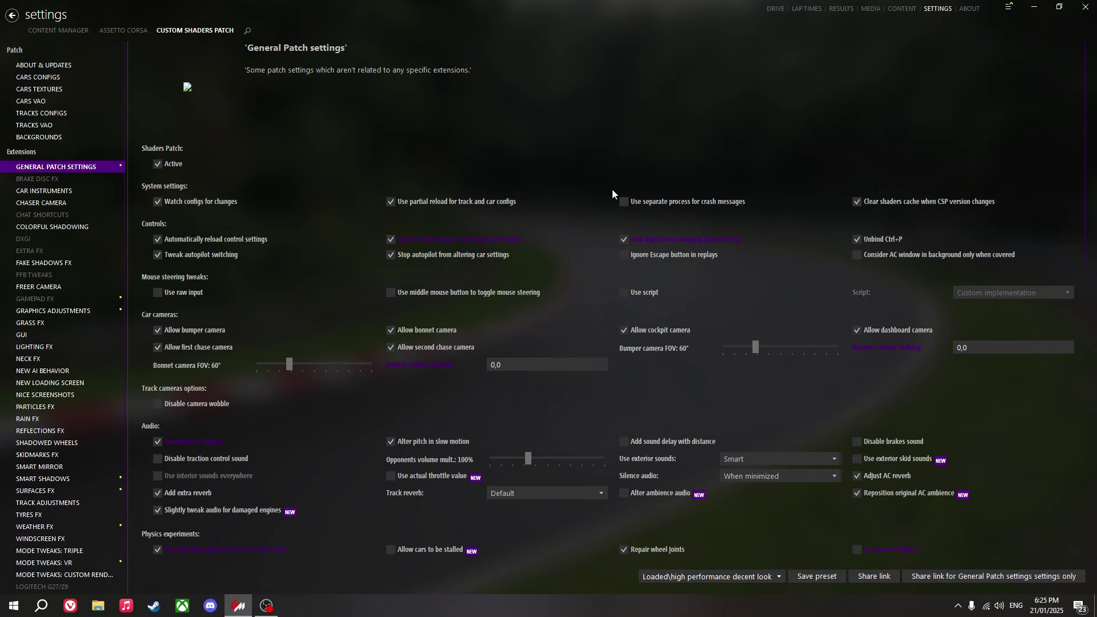
Keep CPU optimisation at Advanced (experimental) in General Patch Settings
{"action": "scroll", "coordinate": [721, 186], "scroll_direction": "down", "scroll_amount": 4}
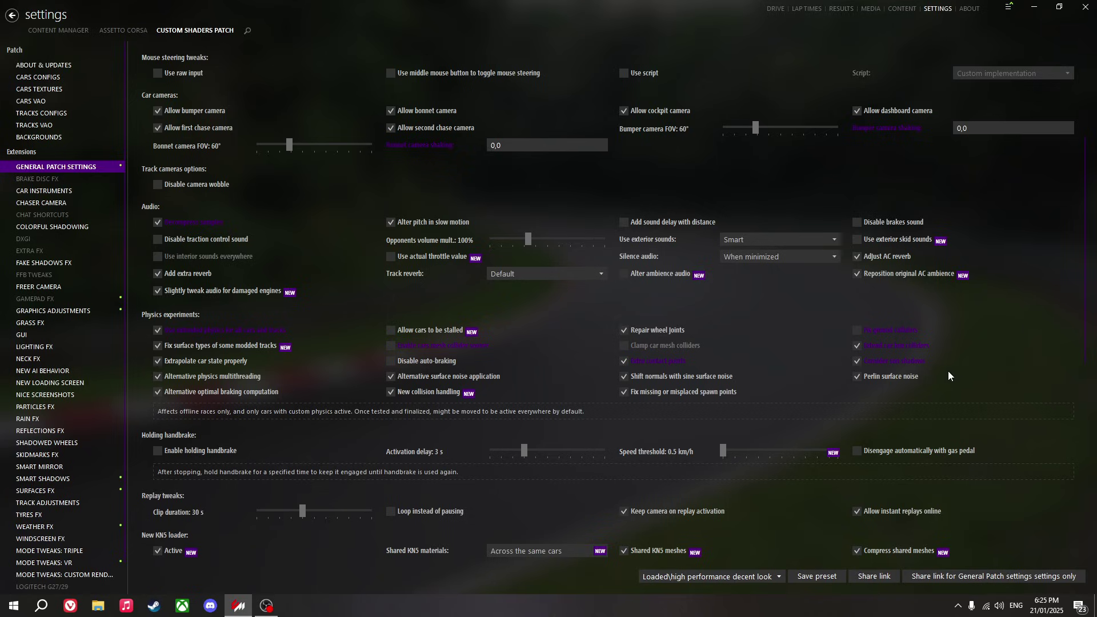
{"action": "scroll", "coordinate": [987, 306], "scroll_direction": "down", "scroll_amount": 4}
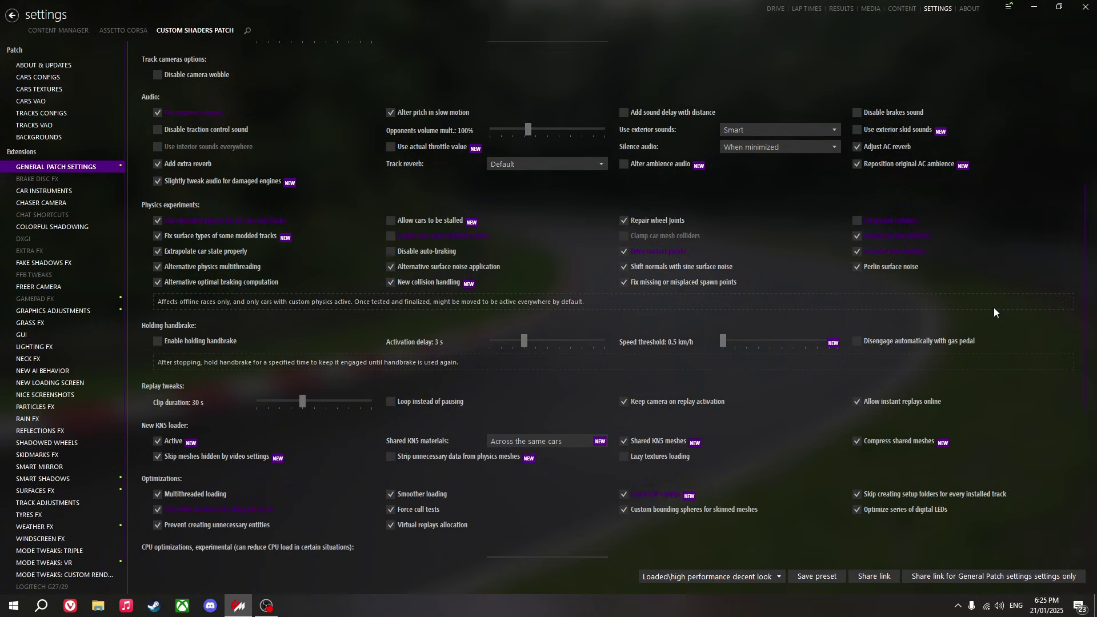
{"action": "scroll", "coordinate": [998, 310], "scroll_direction": "down", "scroll_amount": 2}
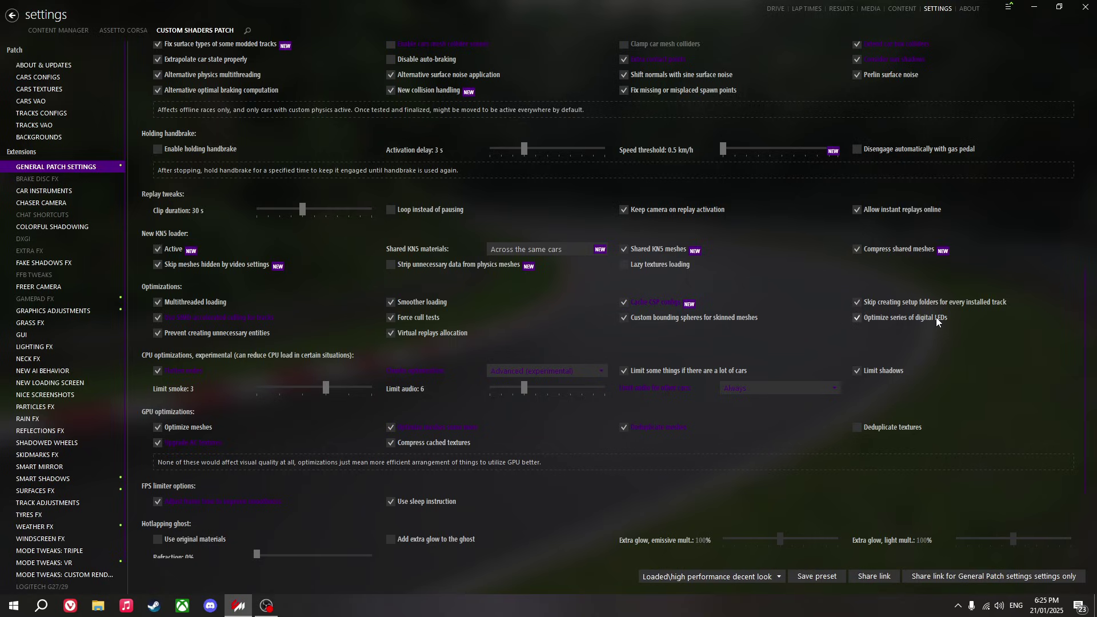
{"action": "scroll", "coordinate": [867, 179], "scroll_direction": "down", "scroll_amount": 2}
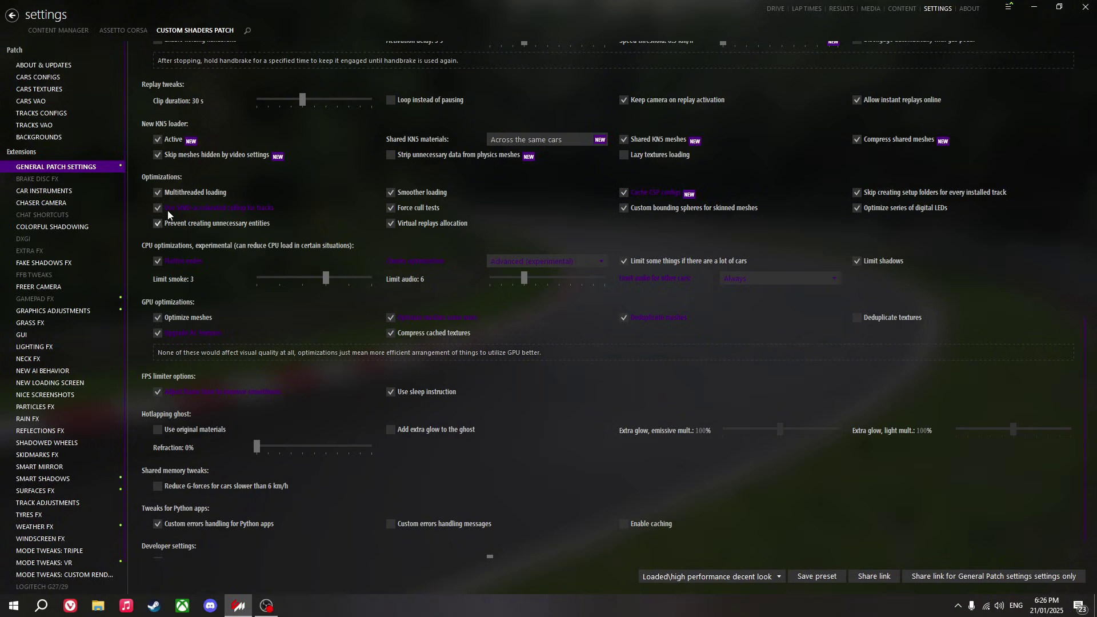
{"action": "mouse_move", "coordinate": [406, 260]}
{"action": "left_click", "coordinate": [543, 261]}
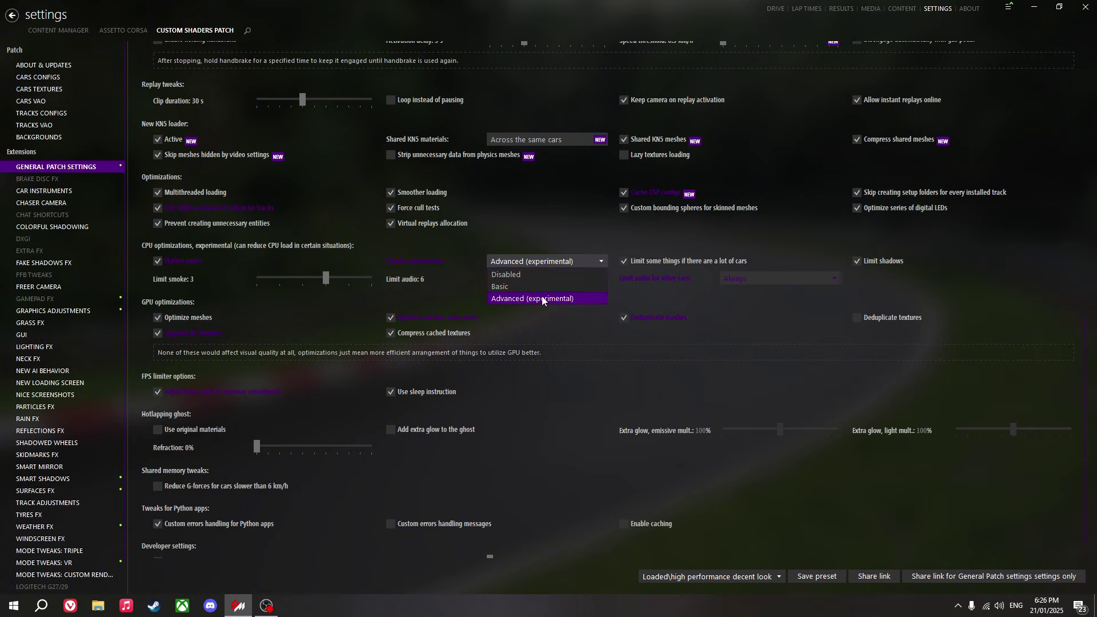
{"action": "left_click", "coordinate": [545, 299]}
Limit other cars' audio to Always, then go to the Brake Disc FX settings
{"action": "left_click", "coordinate": [763, 283]}
{"action": "left_click", "coordinate": [791, 317]}
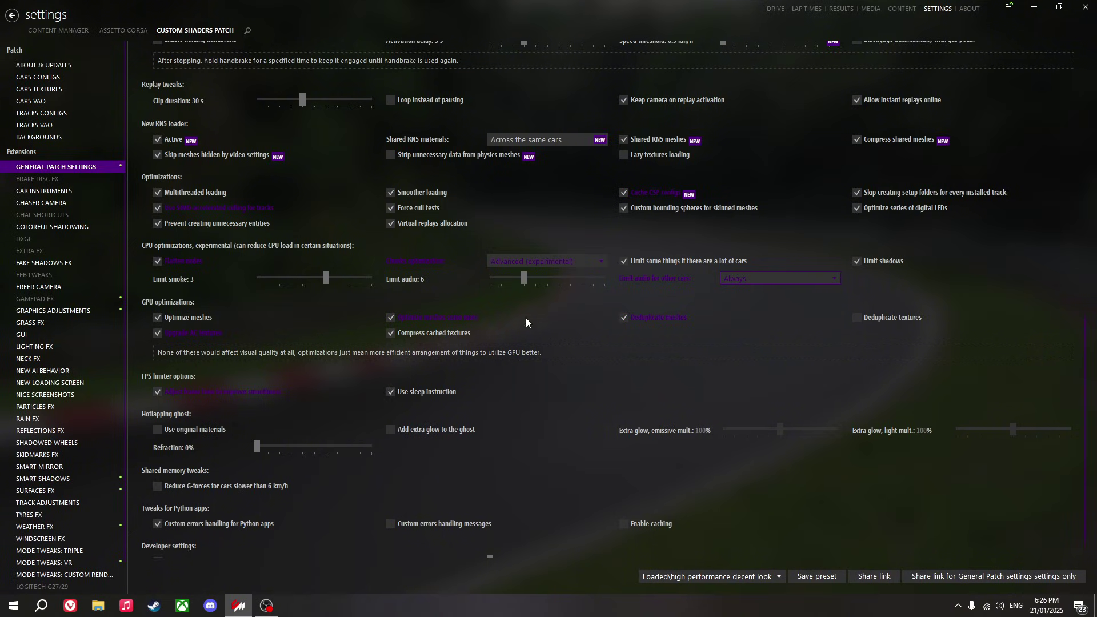
{"action": "scroll", "coordinate": [188, 357], "scroll_direction": "down", "scroll_amount": 1}
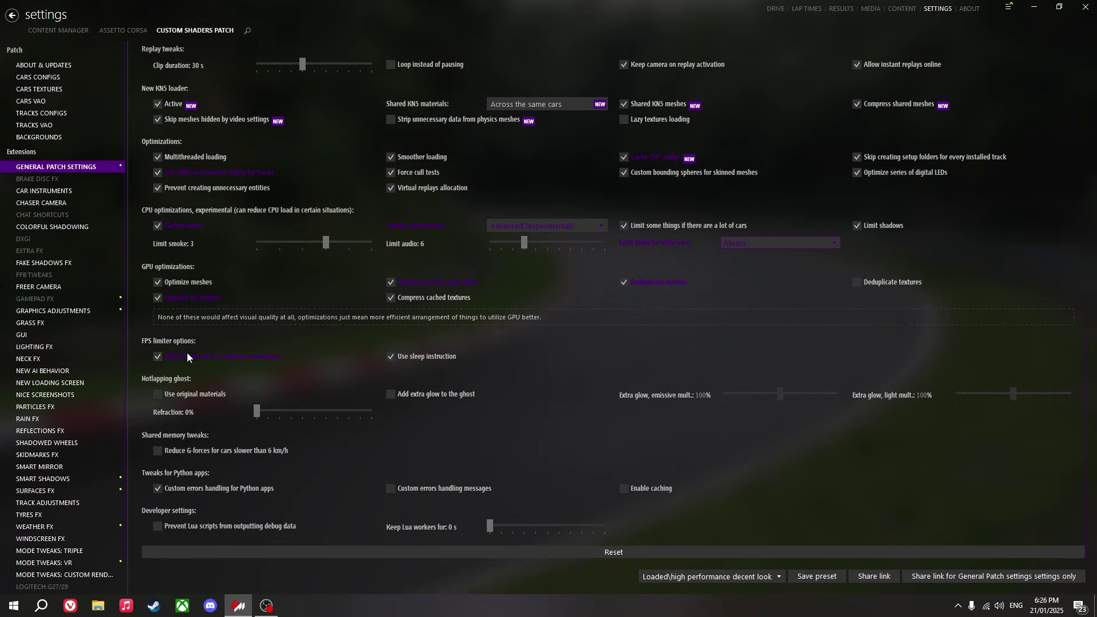
{"action": "left_click", "coordinate": [63, 178]}
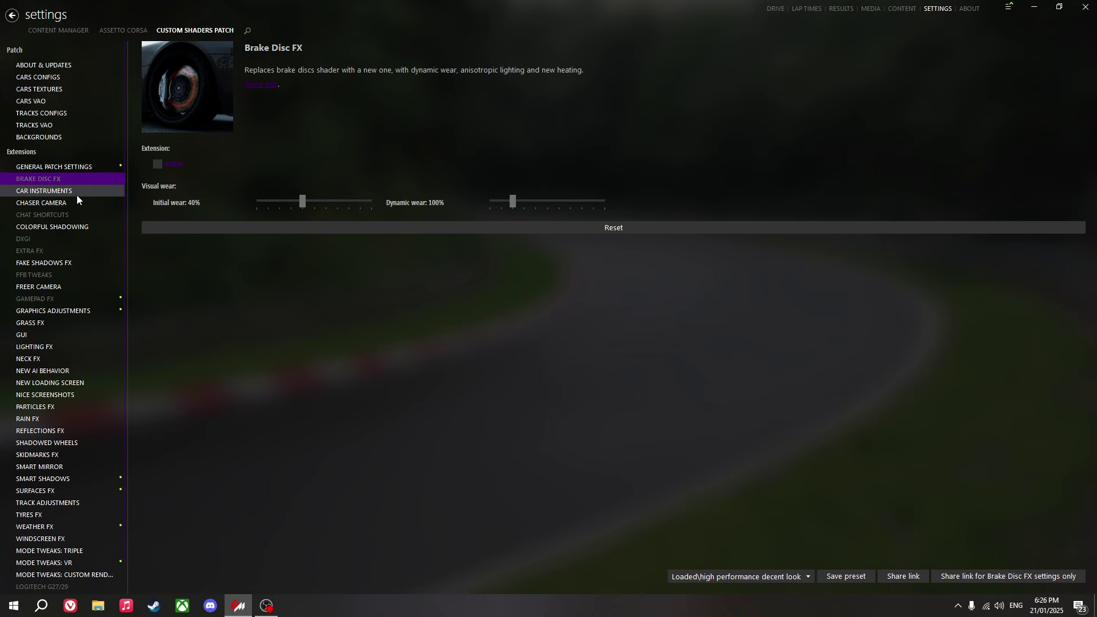
Look through the DXGI, Extra FX and Fake Shadows FX settings pages
{"action": "left_click", "coordinate": [79, 237]}
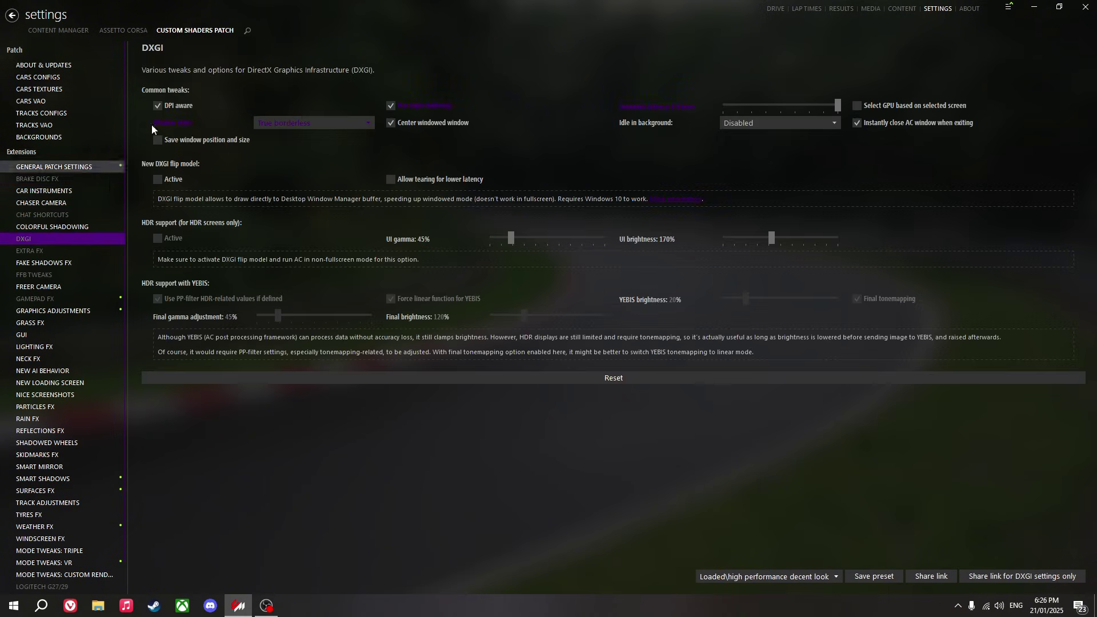
{"action": "left_click", "coordinate": [69, 252]}
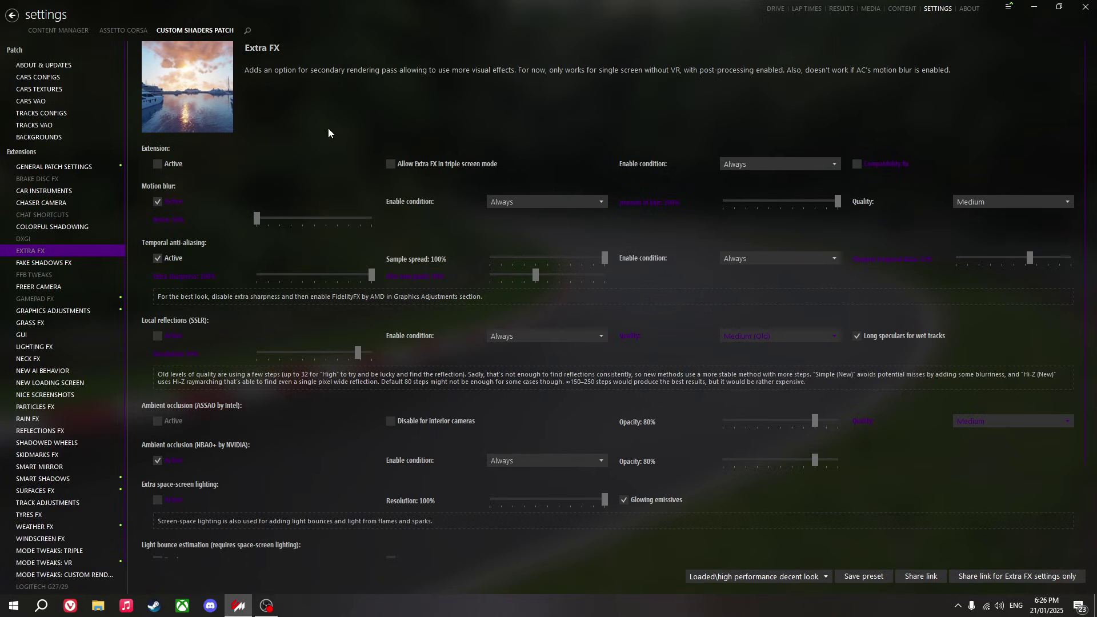
{"action": "left_click", "coordinate": [74, 264]}
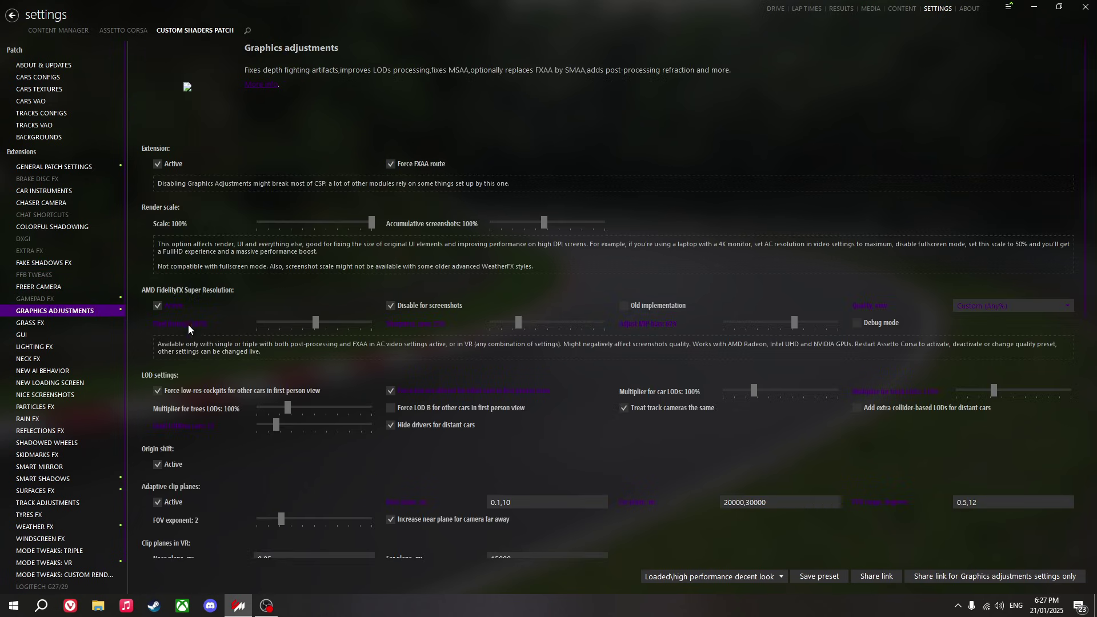
Keep the Graphics adjustments antialiasing mode at FXAA 3.11
{"action": "scroll", "coordinate": [265, 221], "scroll_direction": "down", "scroll_amount": 1}
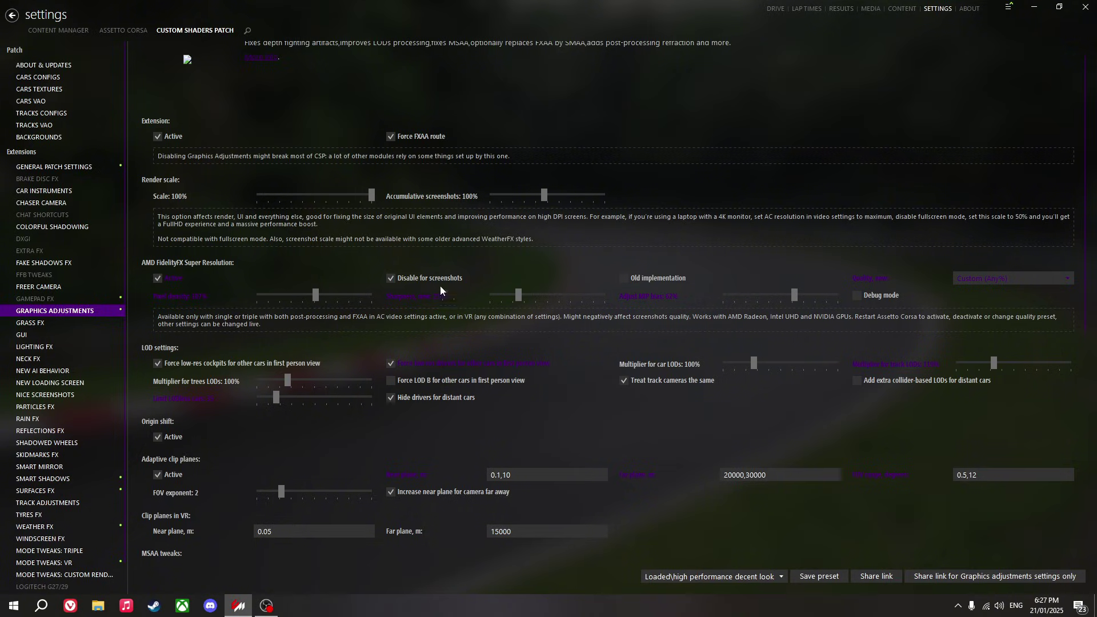
{"action": "scroll", "coordinate": [578, 252], "scroll_direction": "down", "scroll_amount": 3}
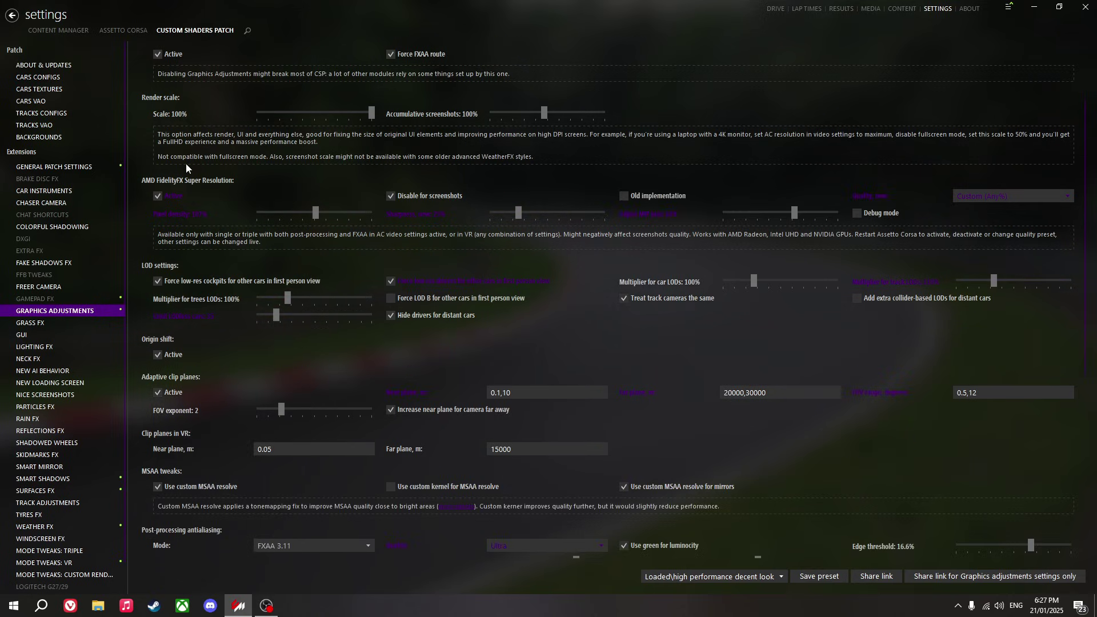
{"action": "scroll", "coordinate": [186, 167], "scroll_direction": "down", "scroll_amount": 1}
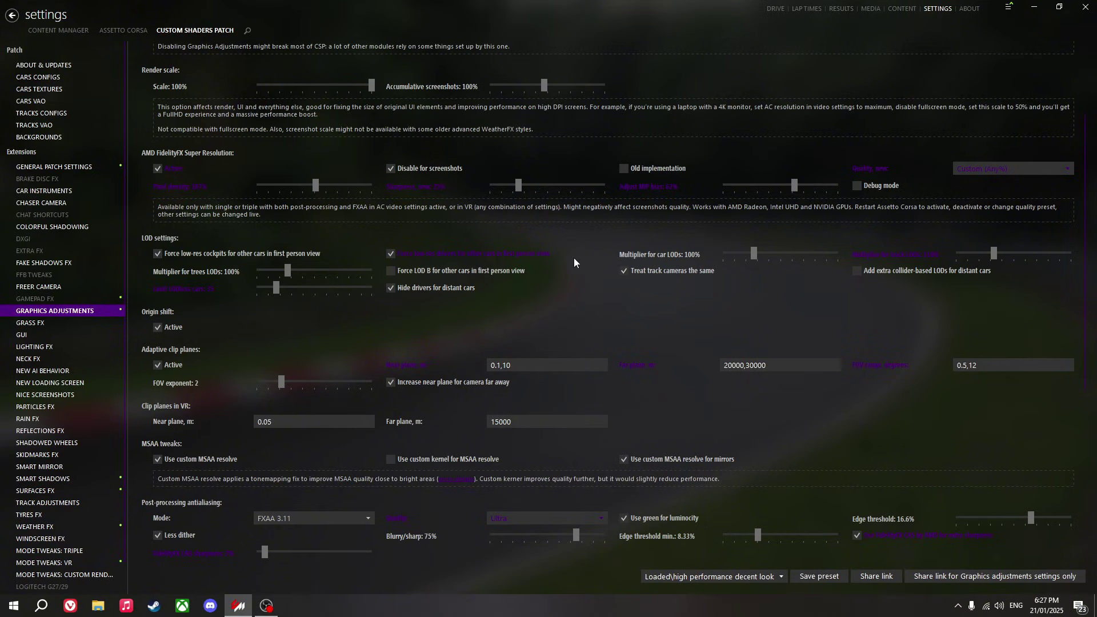
{"action": "scroll", "coordinate": [629, 259], "scroll_direction": "down", "scroll_amount": 4}
{"action": "scroll", "coordinate": [378, 187], "scroll_direction": "down", "scroll_amount": 7}
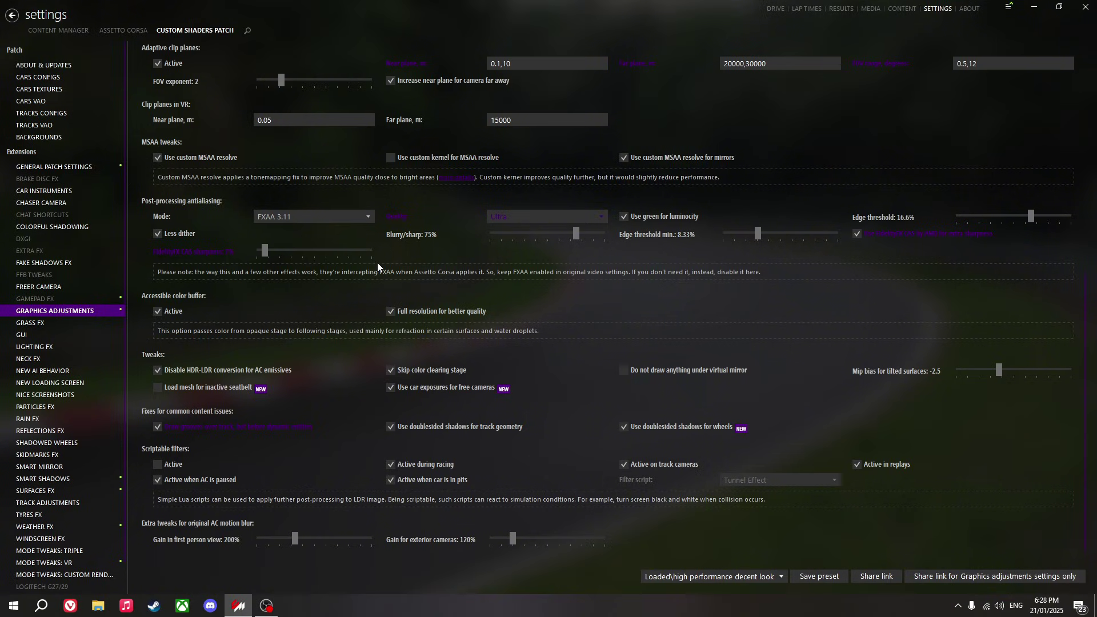
{"action": "left_click", "coordinate": [320, 217]}
{"action": "left_click", "coordinate": [300, 295]}
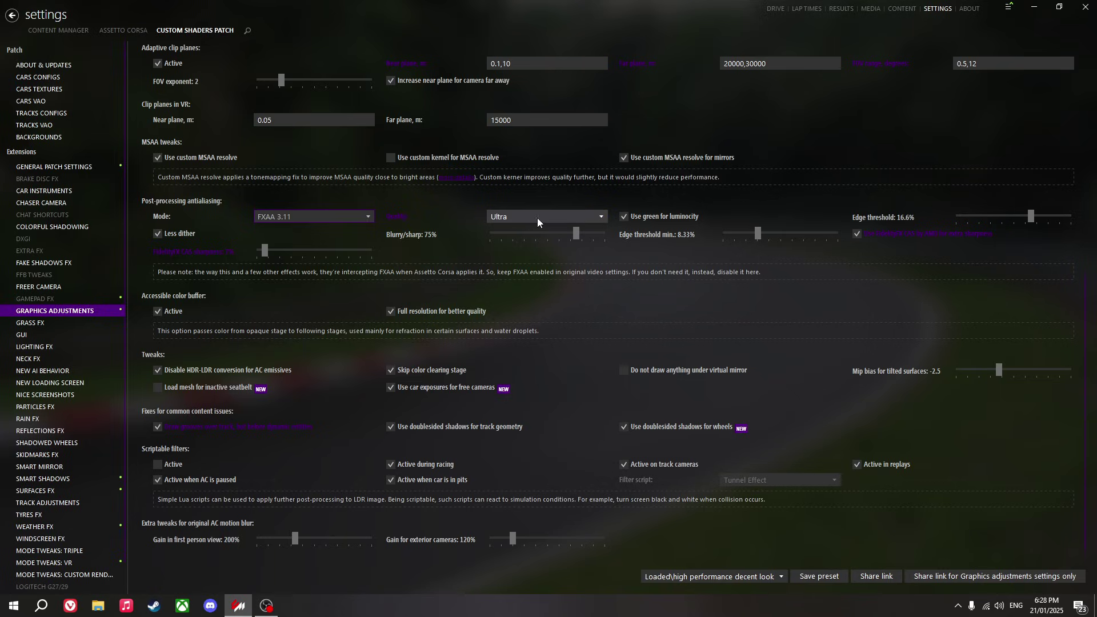
{"action": "scroll", "coordinate": [789, 208], "scroll_direction": "down", "scroll_amount": 1}
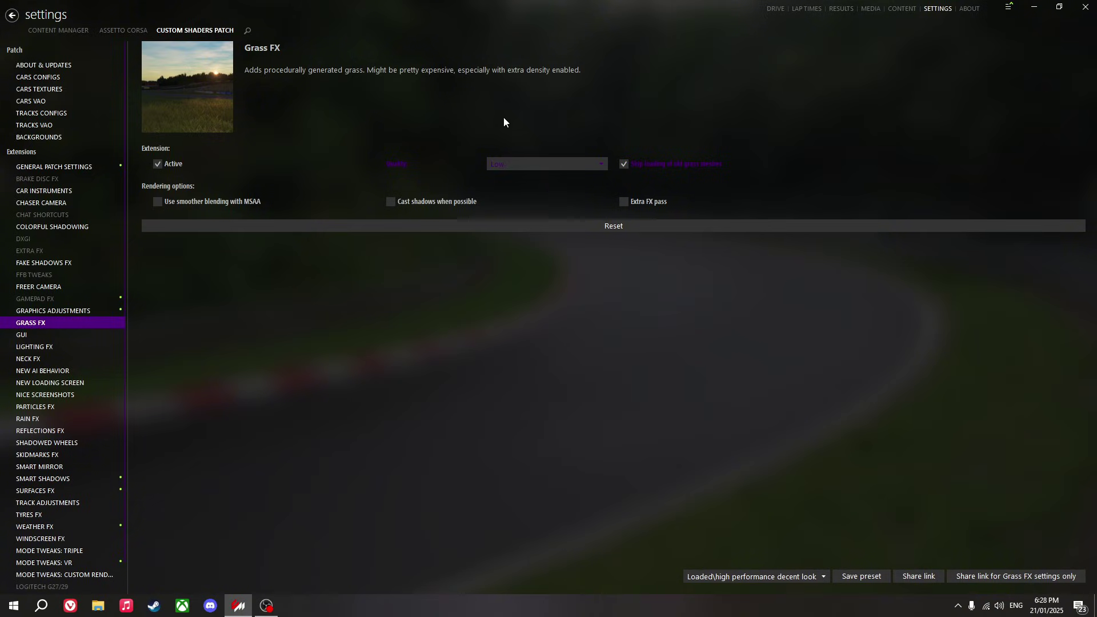
Try Medium grass quality, then set it back to Low
{"action": "left_click", "coordinate": [522, 163]}
{"action": "left_click", "coordinate": [510, 199]}
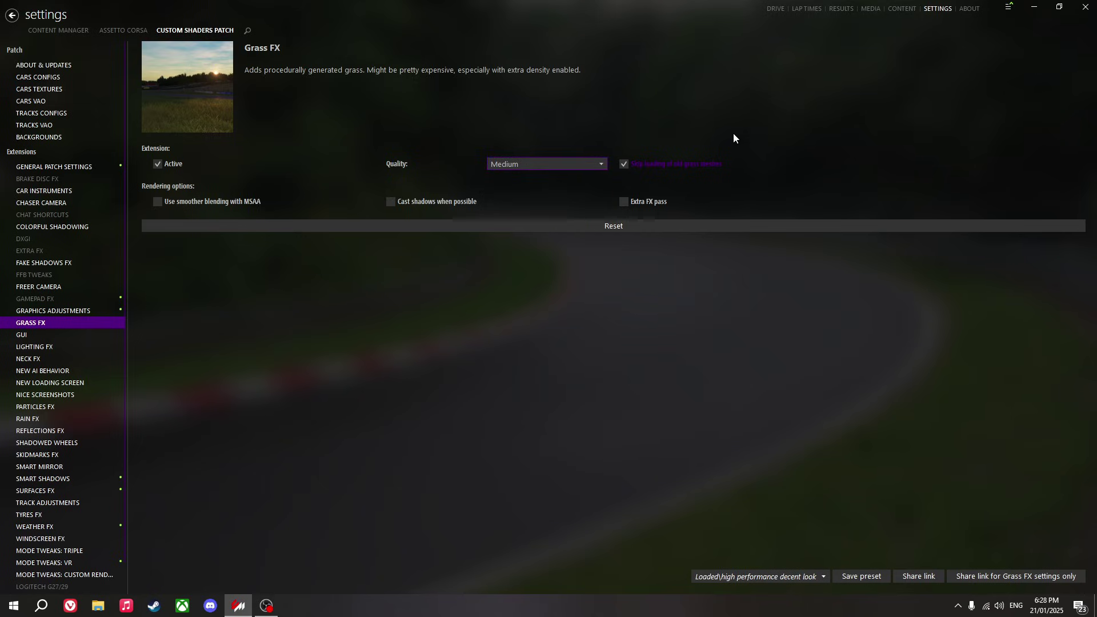
{"action": "left_click", "coordinate": [563, 163]}
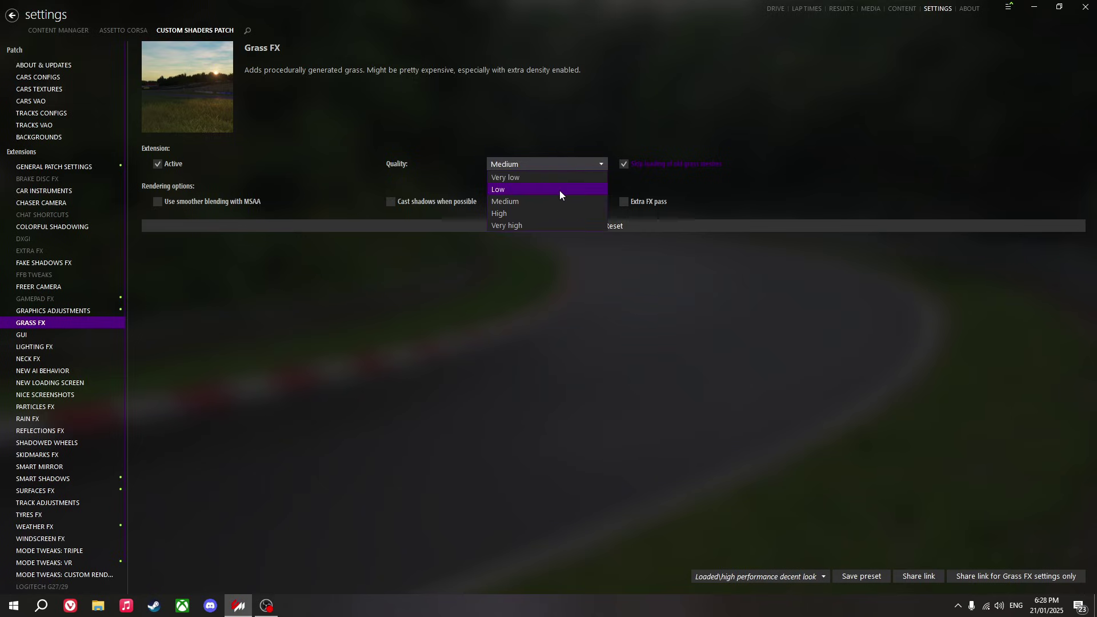
{"action": "left_click", "coordinate": [560, 191]}
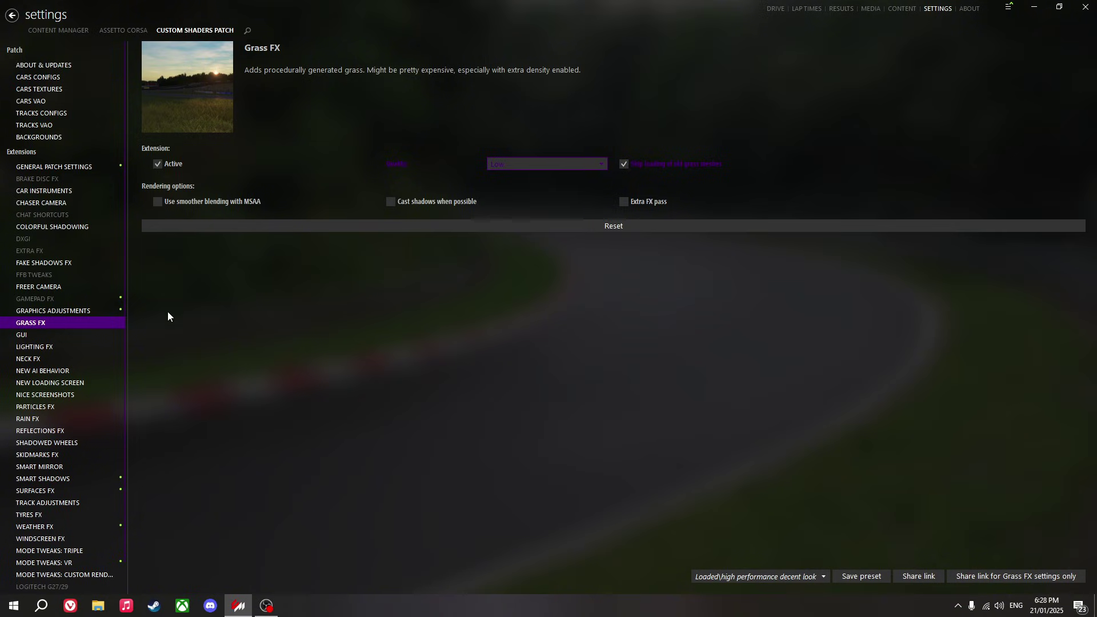
Look over Lighting, Particles, Rain, Reflections, Smart Mirror and Skidmarks FX, ending on Smart Shadows
{"action": "left_click", "coordinate": [56, 342]}
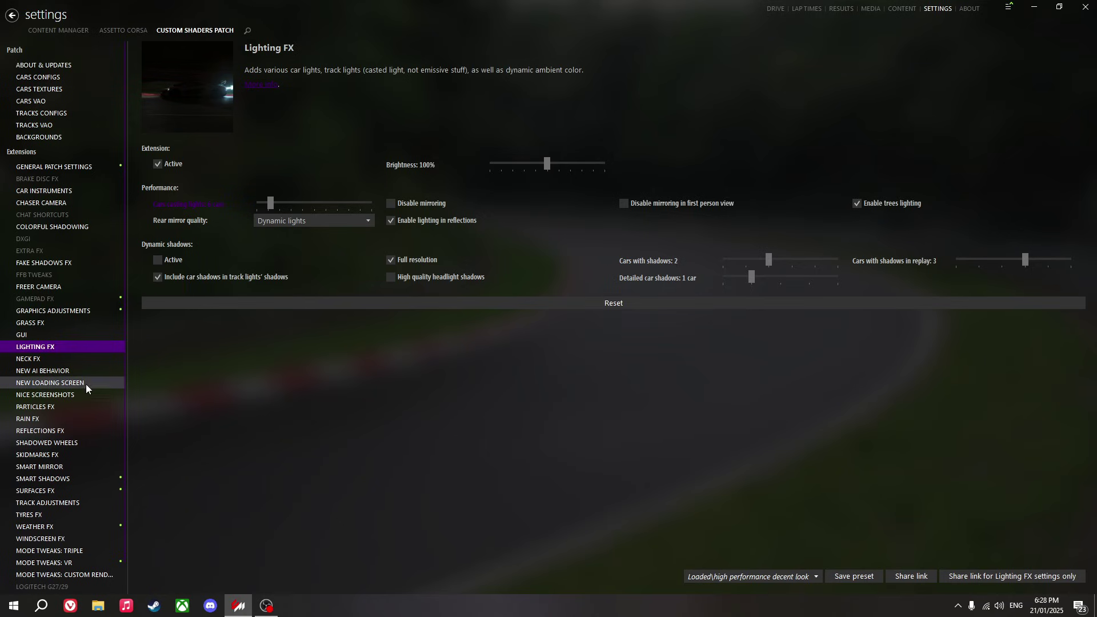
{"action": "left_click", "coordinate": [53, 406]}
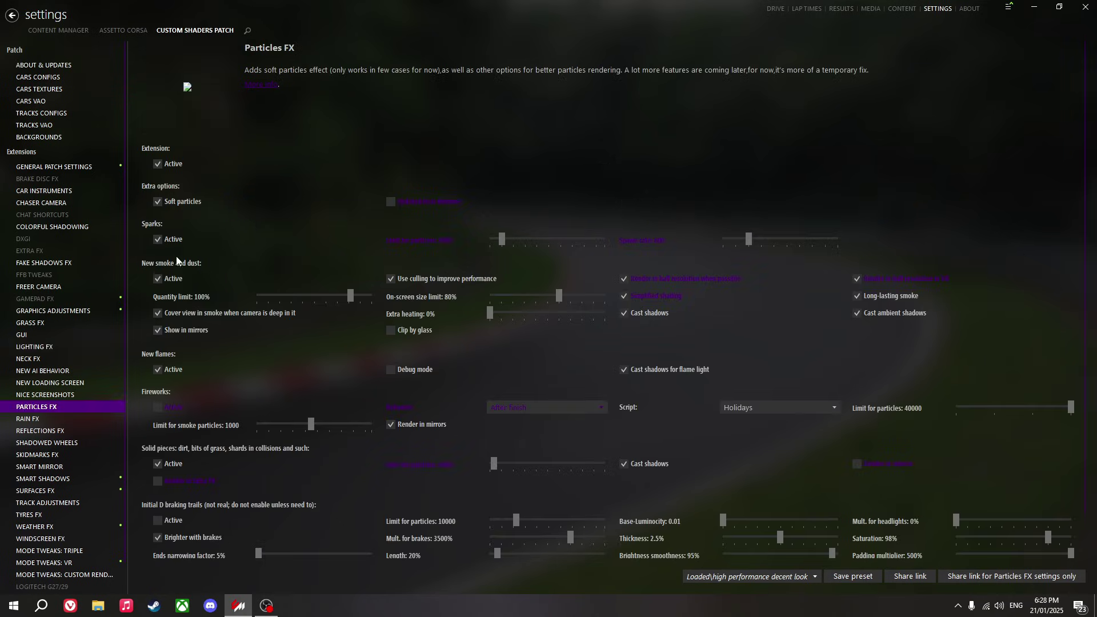
{"action": "scroll", "coordinate": [452, 206], "scroll_direction": "down", "scroll_amount": 1}
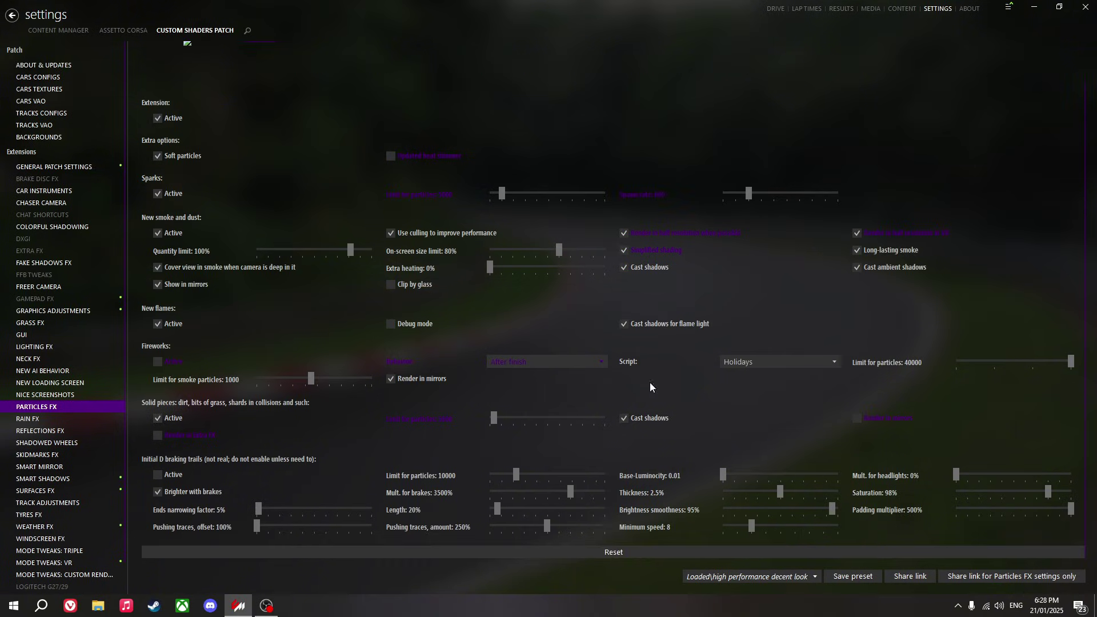
{"action": "left_click", "coordinate": [46, 418]}
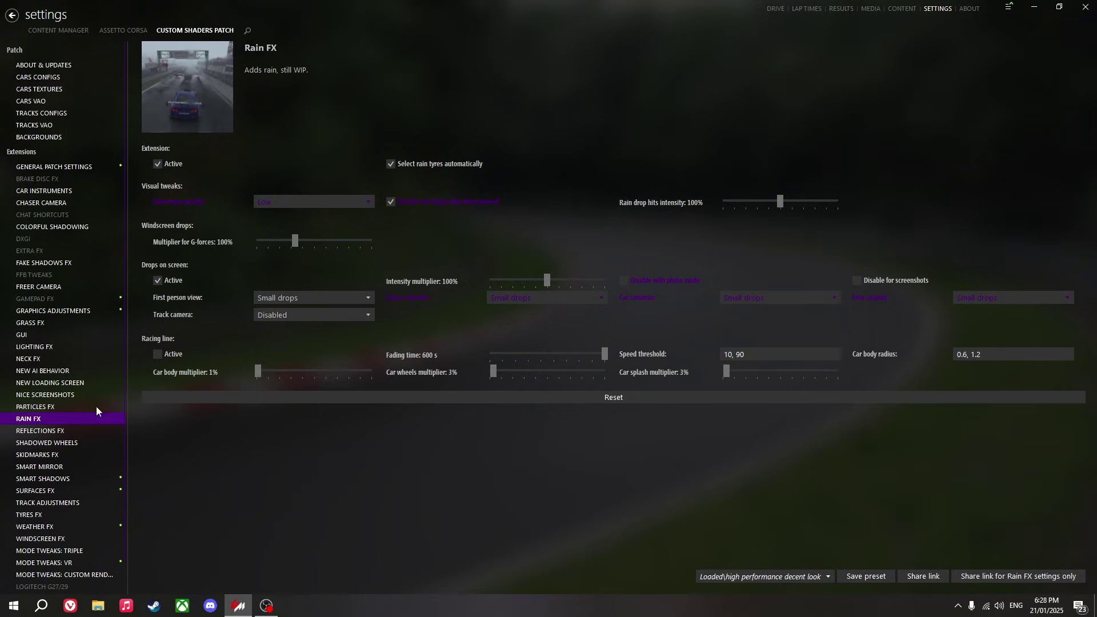
{"action": "left_click", "coordinate": [68, 430]}
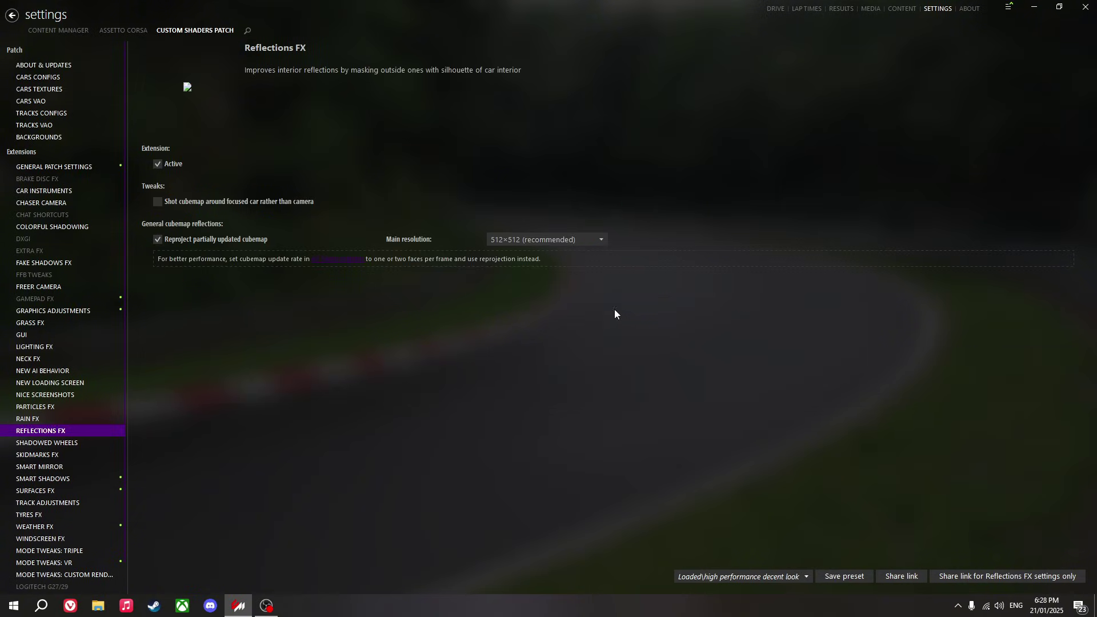
{"action": "left_click", "coordinate": [73, 468]}
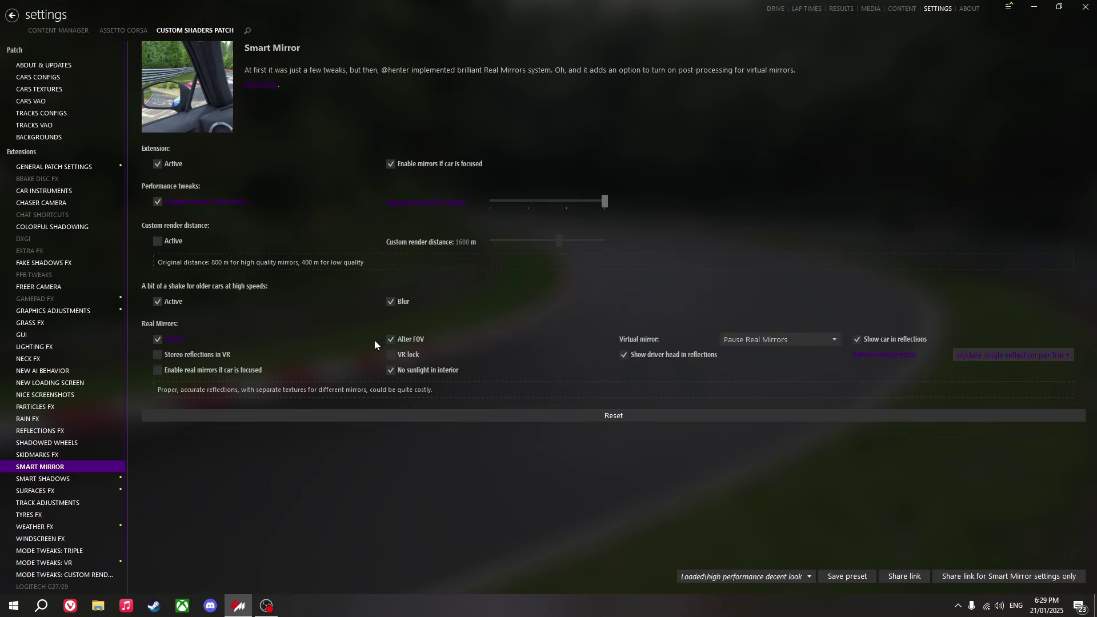
{"action": "left_click", "coordinate": [37, 455]}
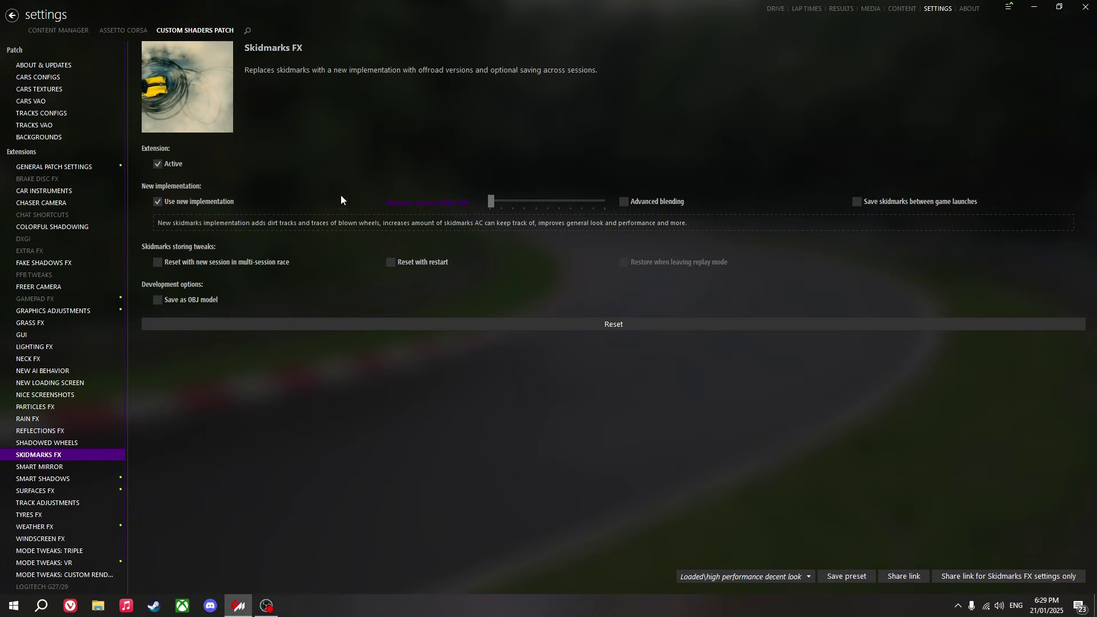
{"action": "left_click", "coordinate": [56, 465]}
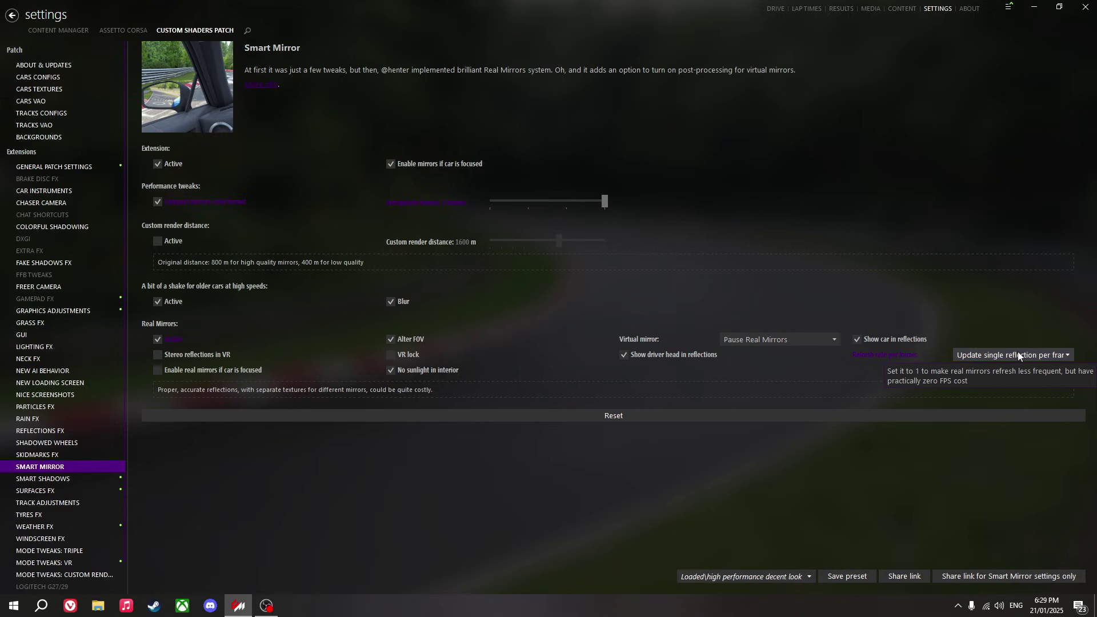
{"action": "left_click", "coordinate": [105, 483]}
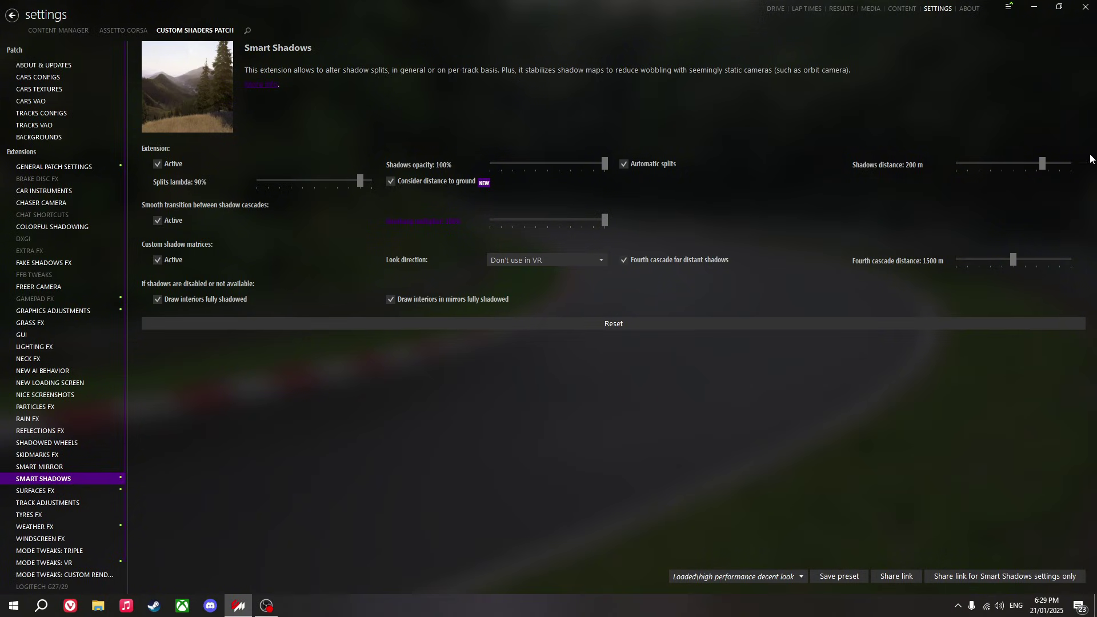
Leave shadow distance at 200 m, view Surfaces and Track adjustments, keep weather style Pure
{"action": "left_click_drag", "start_coordinate": [1043, 163], "coordinate": [1041, 163]}
{"action": "left_click", "coordinate": [79, 491]}
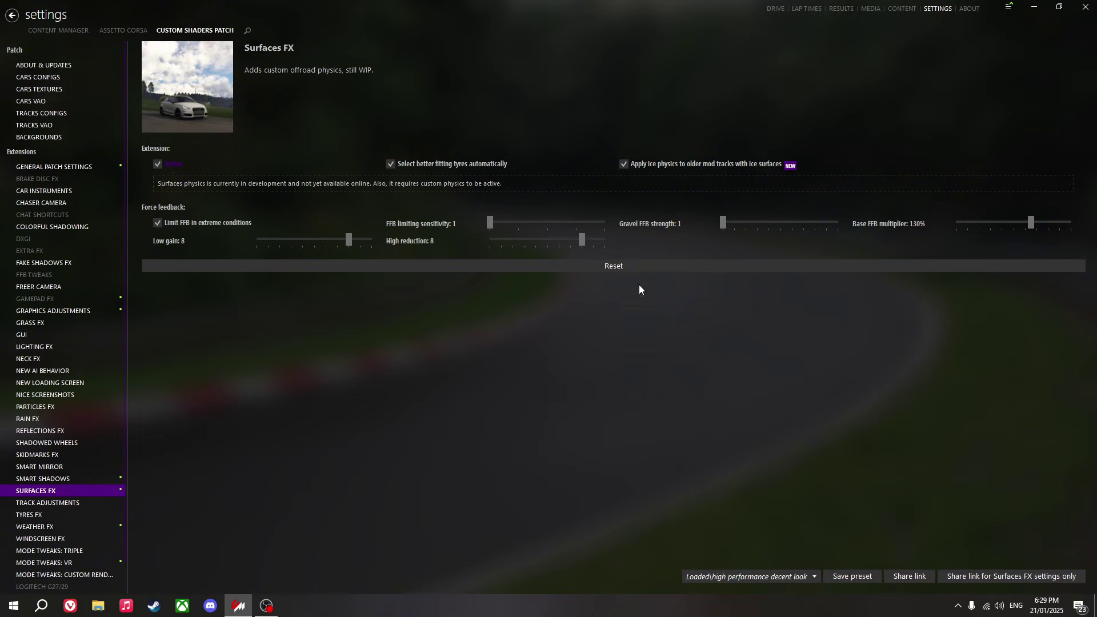
{"action": "left_click", "coordinate": [40, 502]}
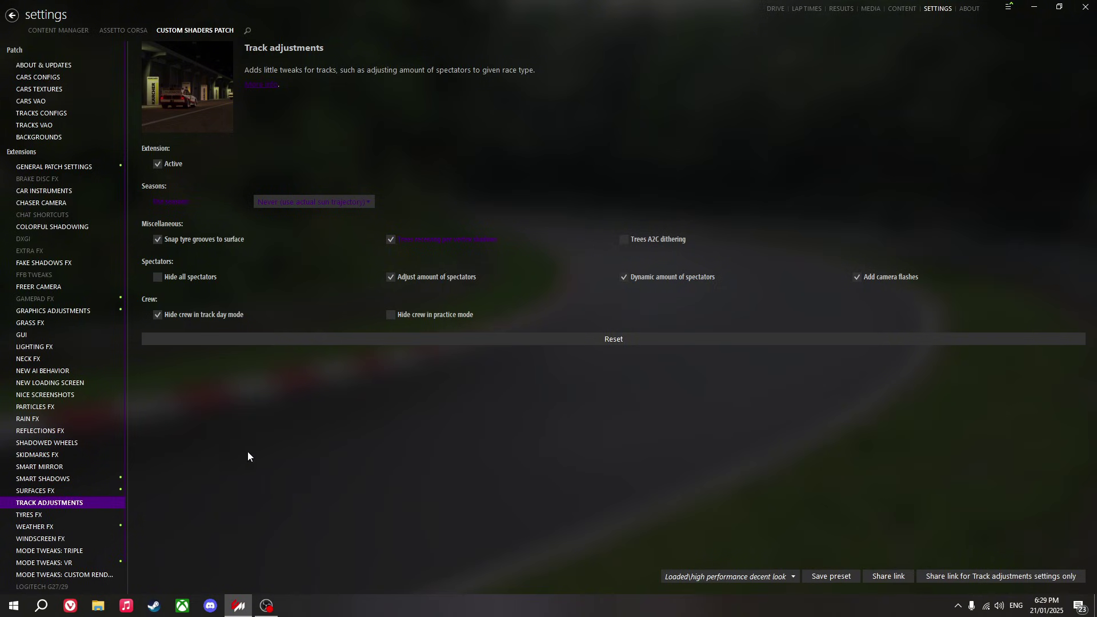
{"action": "left_click", "coordinate": [70, 526]}
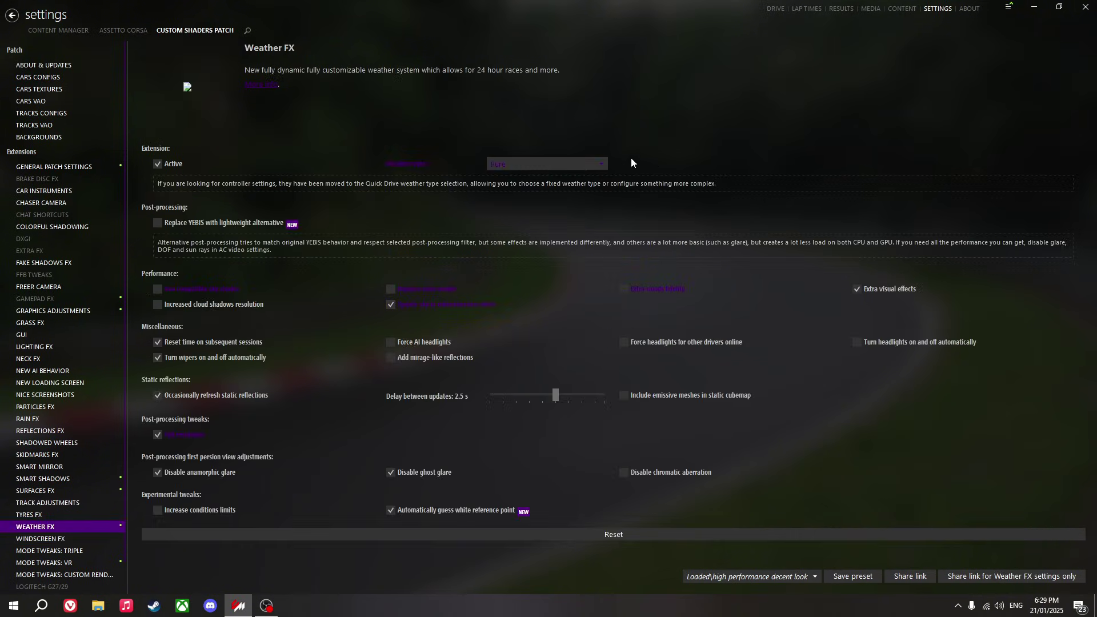
{"action": "left_click", "coordinate": [527, 163]}
{"action": "left_click", "coordinate": [467, 192]}
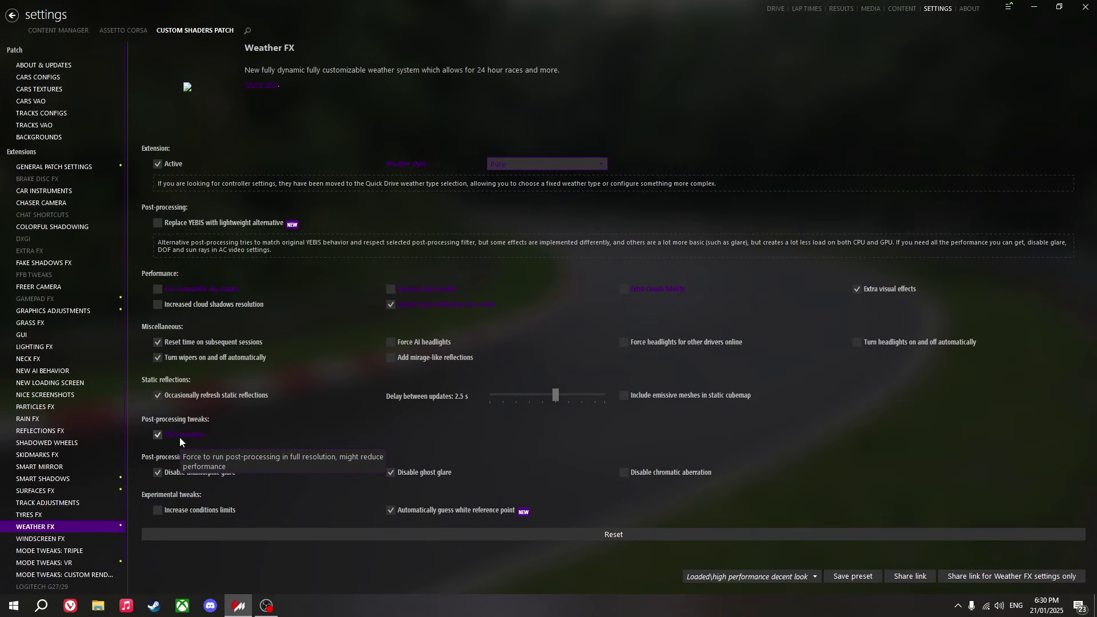
Show the saved shader presets list from the Windscreen FX page
{"action": "scroll", "coordinate": [57, 577], "scroll_direction": "down", "scroll_amount": 1}
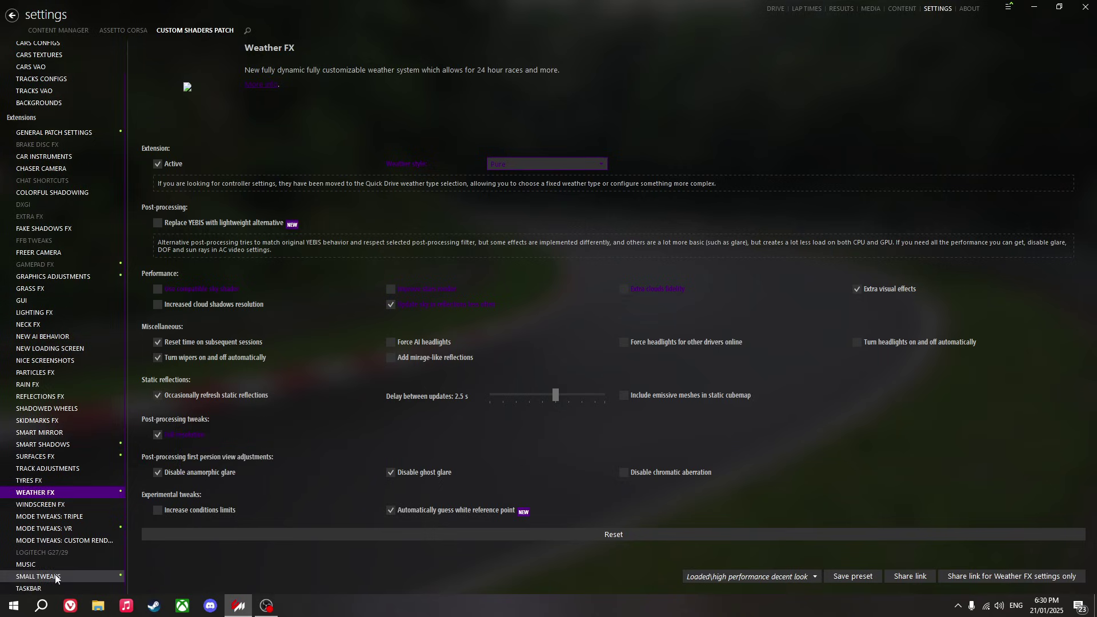
{"action": "left_click", "coordinate": [84, 505]}
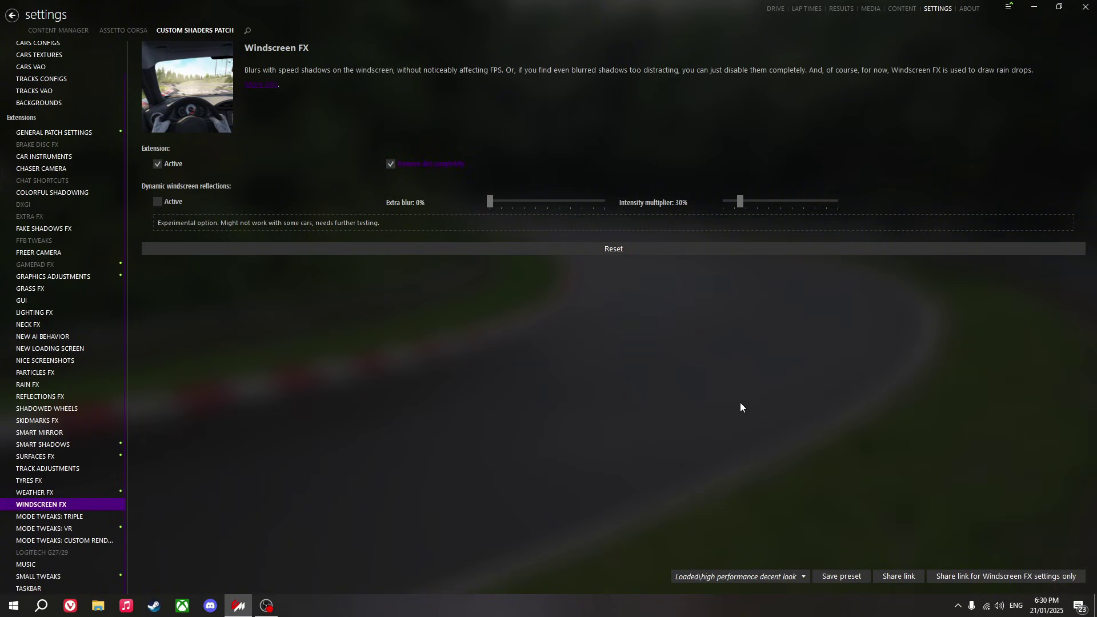
{"action": "scroll", "coordinate": [76, 389], "scroll_direction": "up", "scroll_amount": 1}
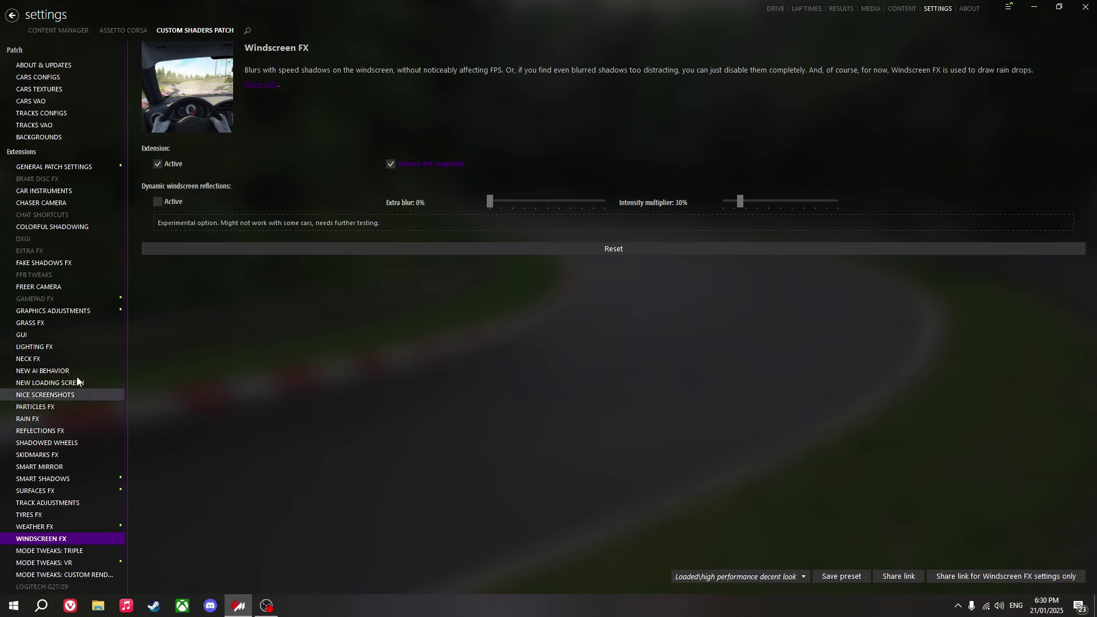
{"action": "left_click", "coordinate": [724, 577]}
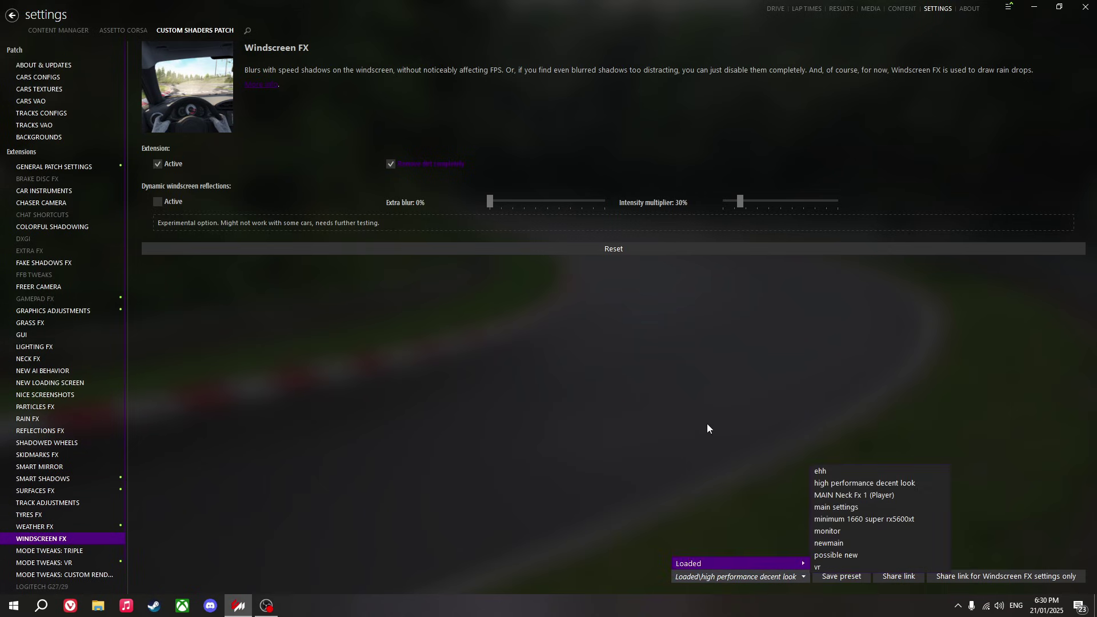
Load the 'minimum 1660 super rx5600xt' preset from the Loaded presets list
{"action": "left_click", "coordinate": [897, 519]}
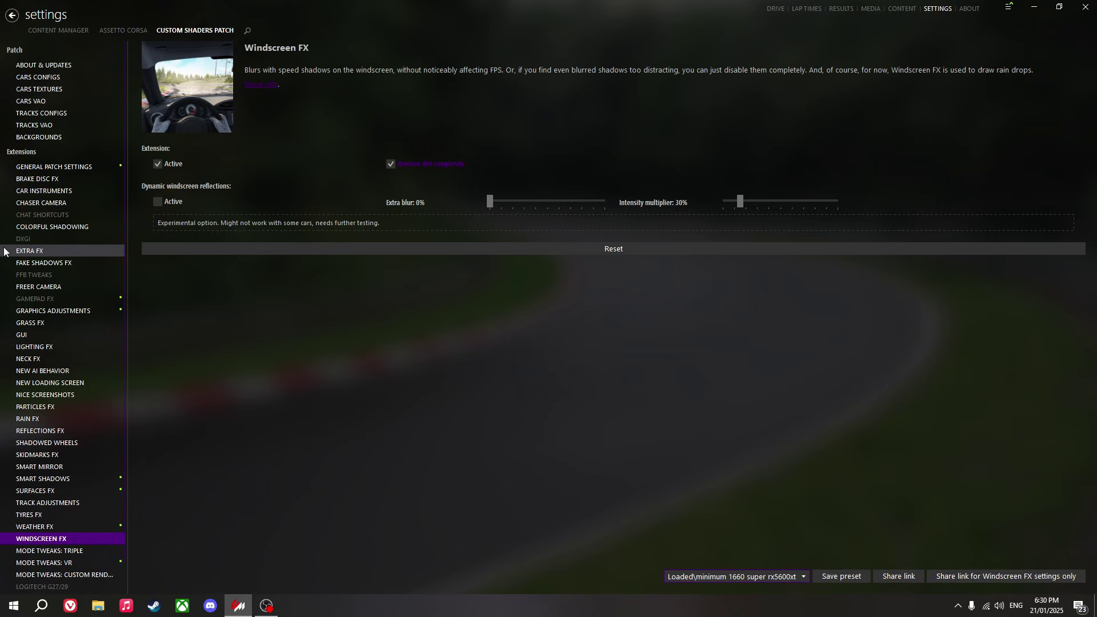
Review the Extra FX and Graphics Adjustments pages of Custom Shaders Patch
{"action": "left_click", "coordinate": [35, 252]}
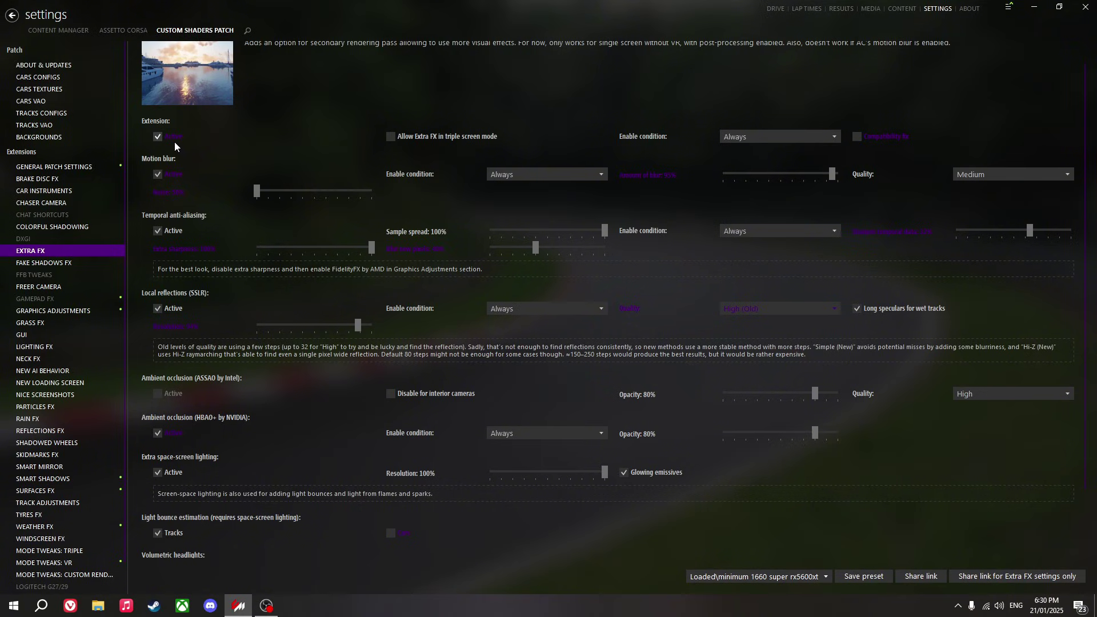
{"action": "scroll", "coordinate": [441, 248], "scroll_direction": "down", "scroll_amount": 2}
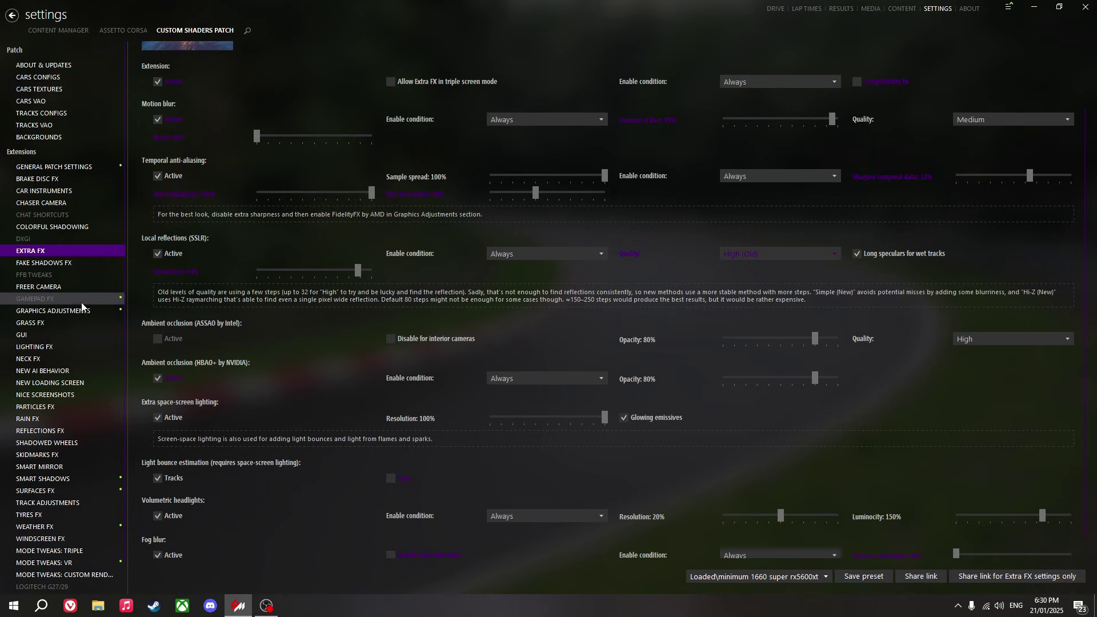
{"action": "left_click", "coordinate": [95, 309]}
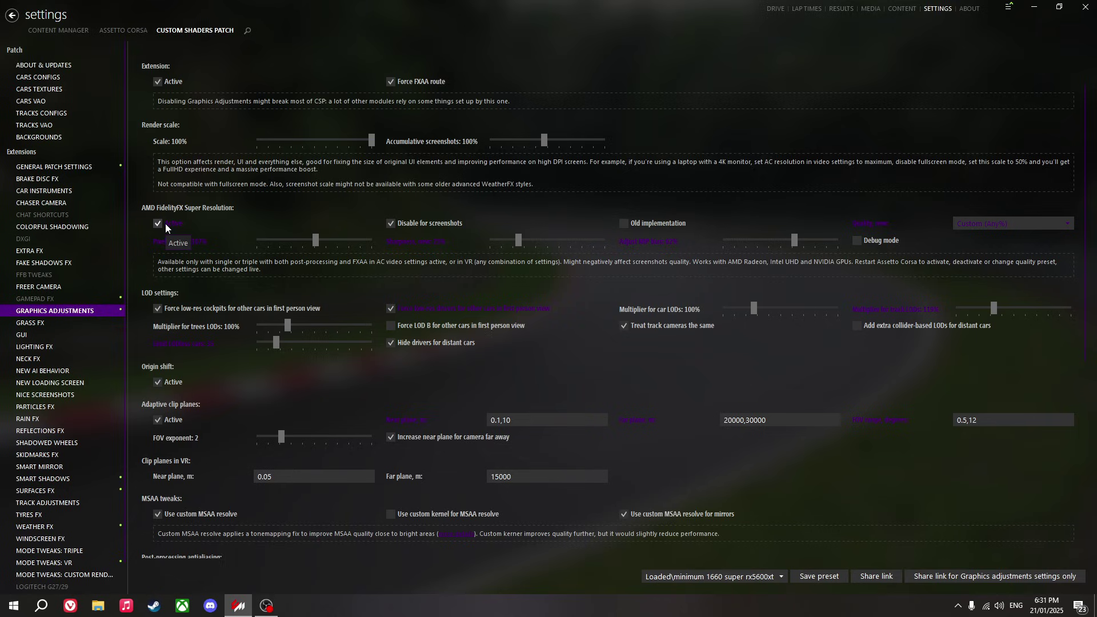
{"action": "scroll", "coordinate": [769, 430], "scroll_direction": "down", "scroll_amount": 5}
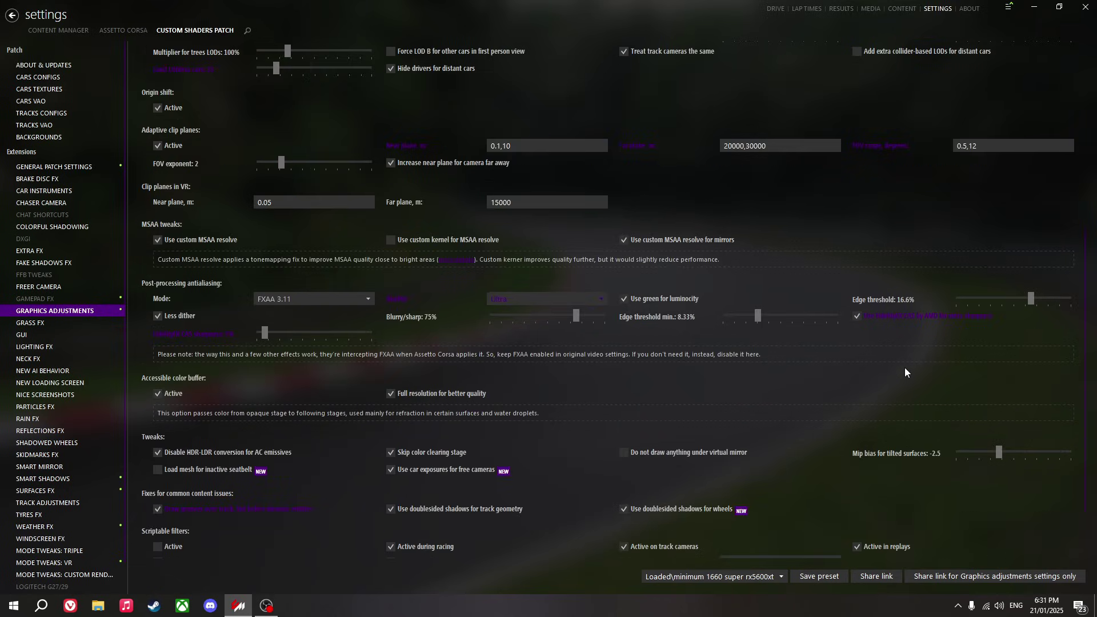
Review the Grass FX, Lighting FX, Particles FX and Smart Mirror settings pages
{"action": "left_click", "coordinate": [51, 322]}
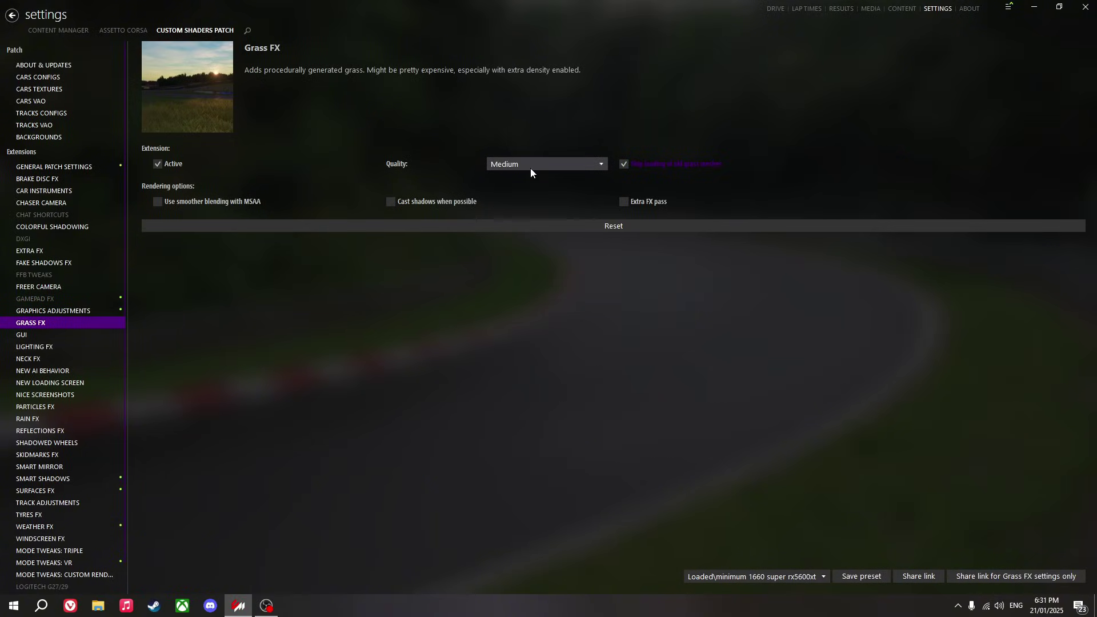
{"action": "left_click", "coordinate": [63, 348]}
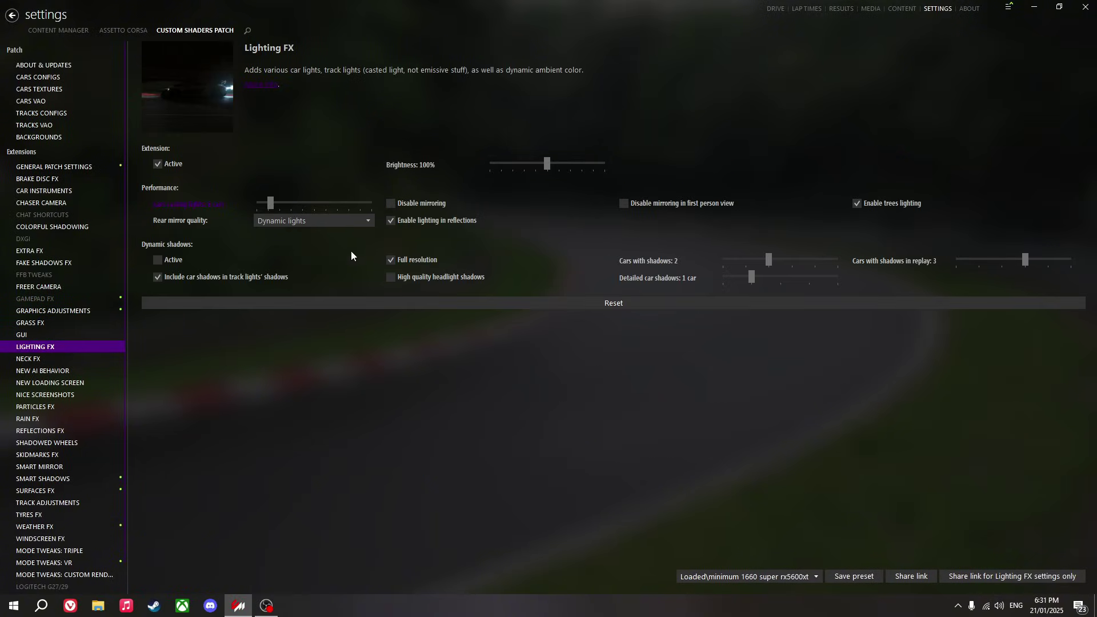
{"action": "left_click", "coordinate": [60, 406]}
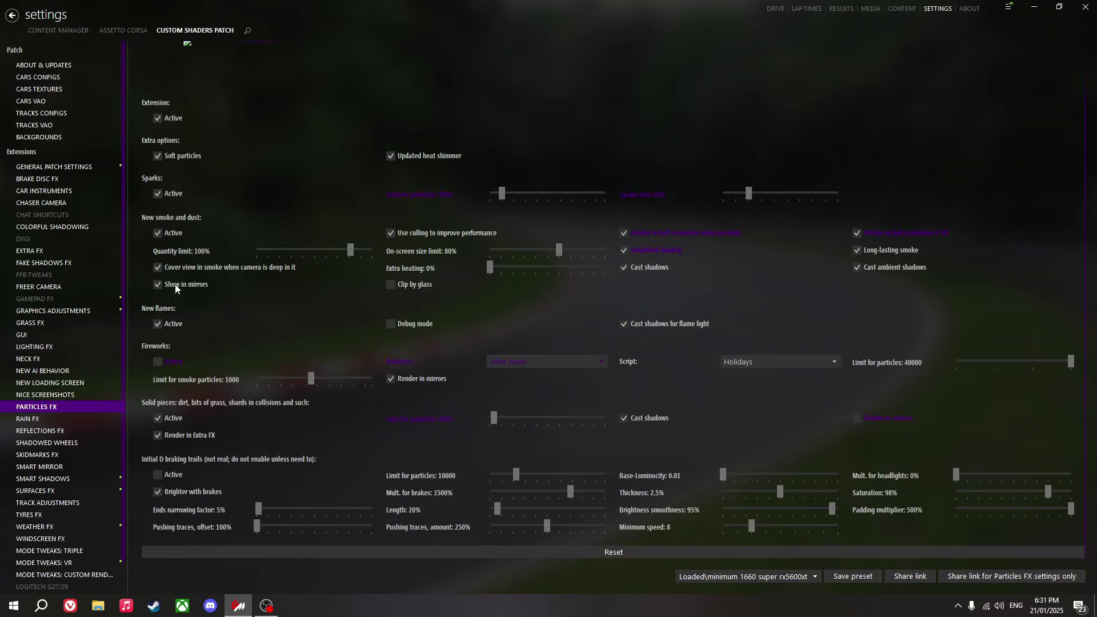
{"action": "left_click", "coordinate": [67, 464]}
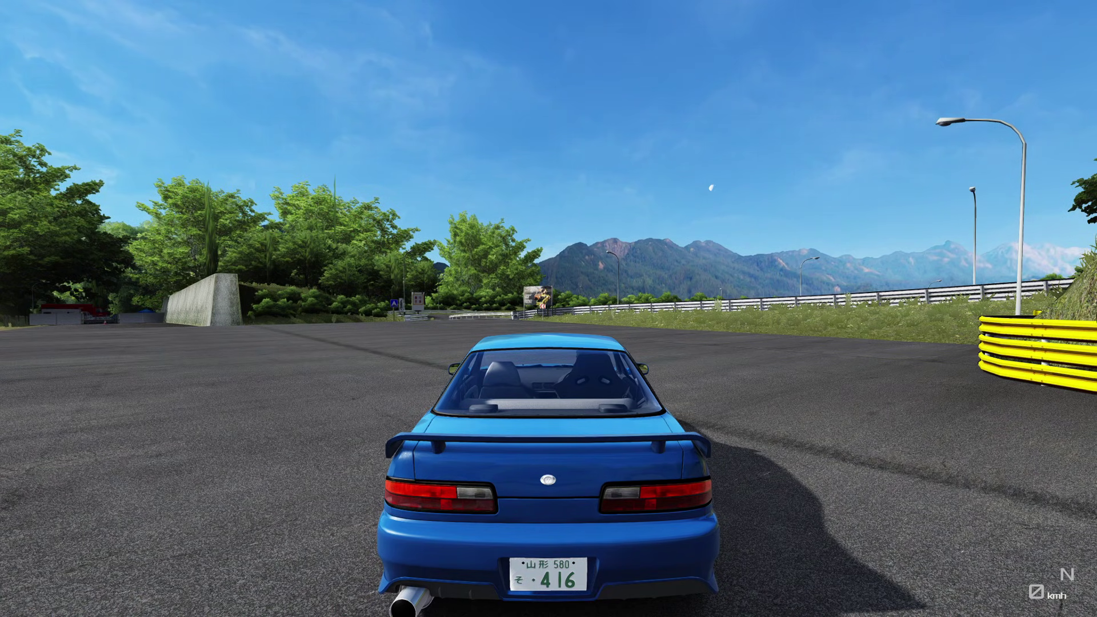
{"action": "mouse_move", "coordinate": [1081, 291]}
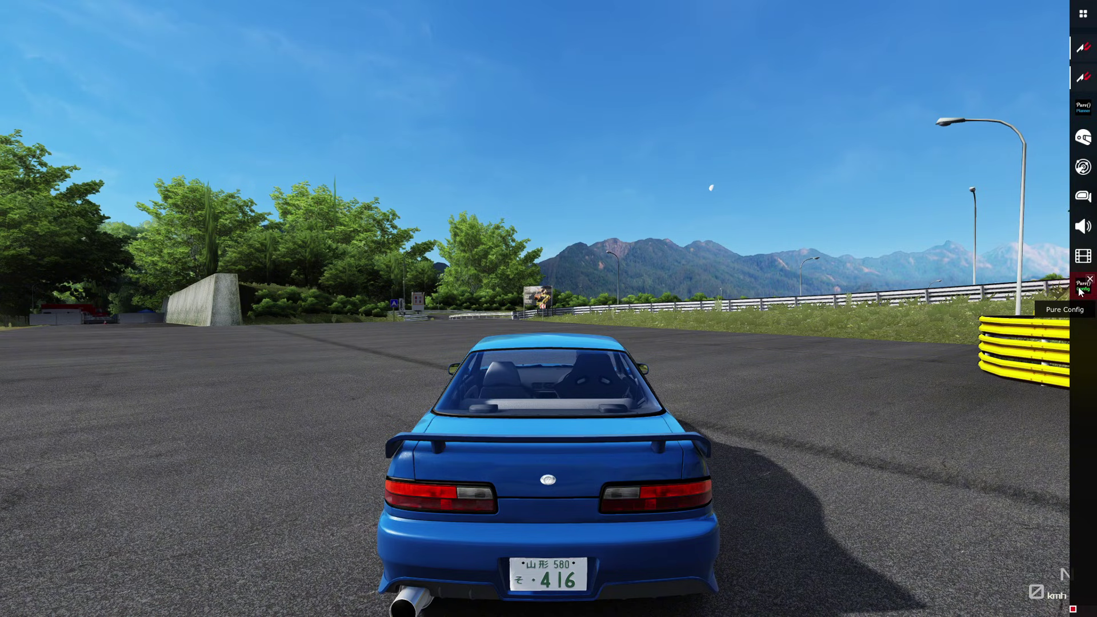
Open the pure post-process preset in the filter editor, placed on the right
{"action": "left_click", "coordinate": [1073, 267]}
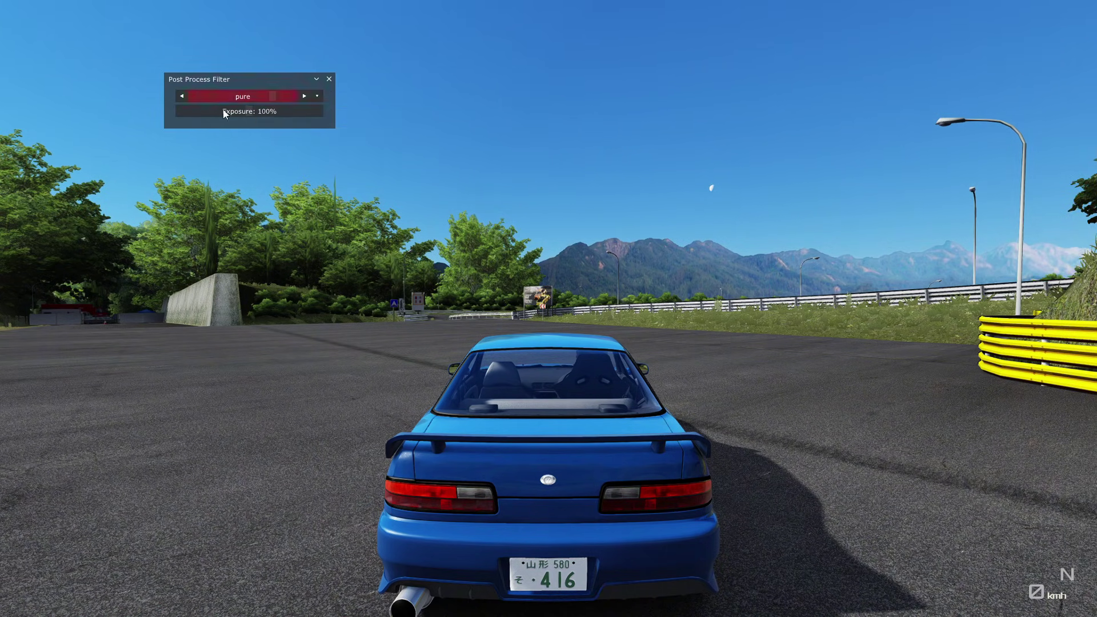
{"action": "right_click", "coordinate": [236, 96]}
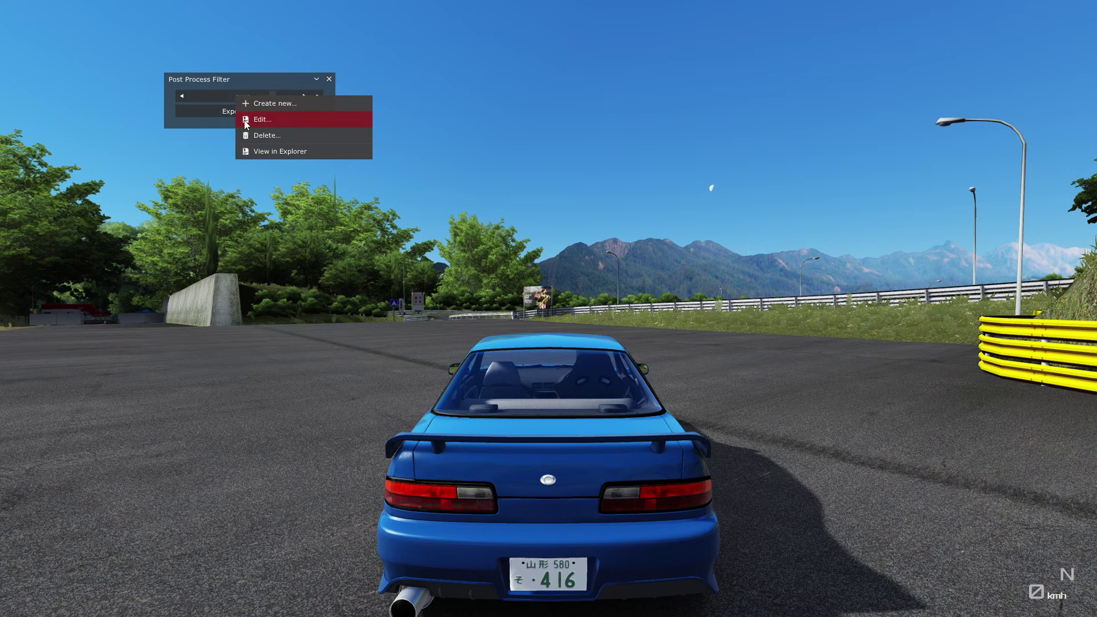
{"action": "left_click", "coordinate": [257, 118]}
{"action": "left_click_drag", "start_coordinate": [127, 55], "coordinate": [777, 100]}
Inspect the pure filter's Color, Tonemapping and Glare sections, then close the editor
{"action": "left_click", "coordinate": [828, 129]}
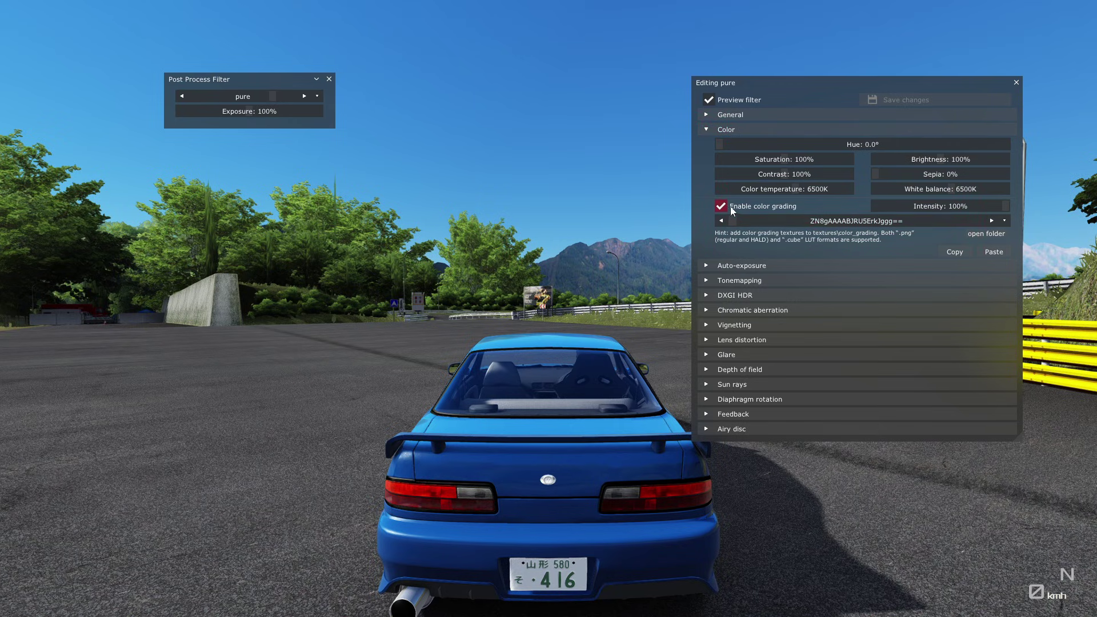
{"action": "left_click", "coordinate": [866, 129]}
{"action": "left_click", "coordinate": [863, 160]}
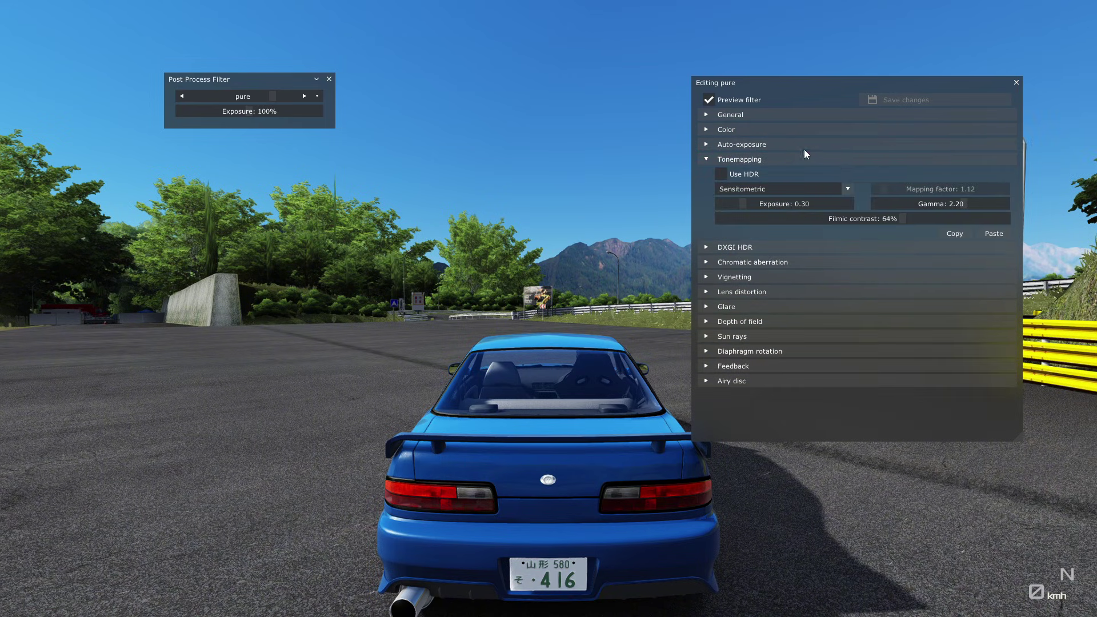
{"action": "left_click", "coordinate": [791, 158]}
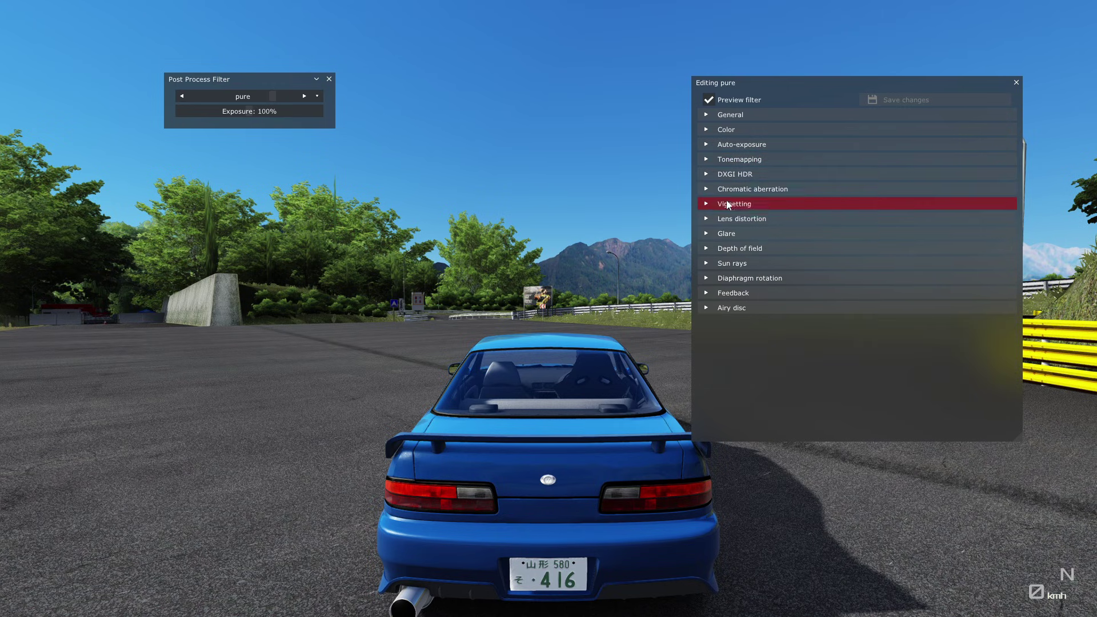
{"action": "left_click", "coordinate": [727, 233]}
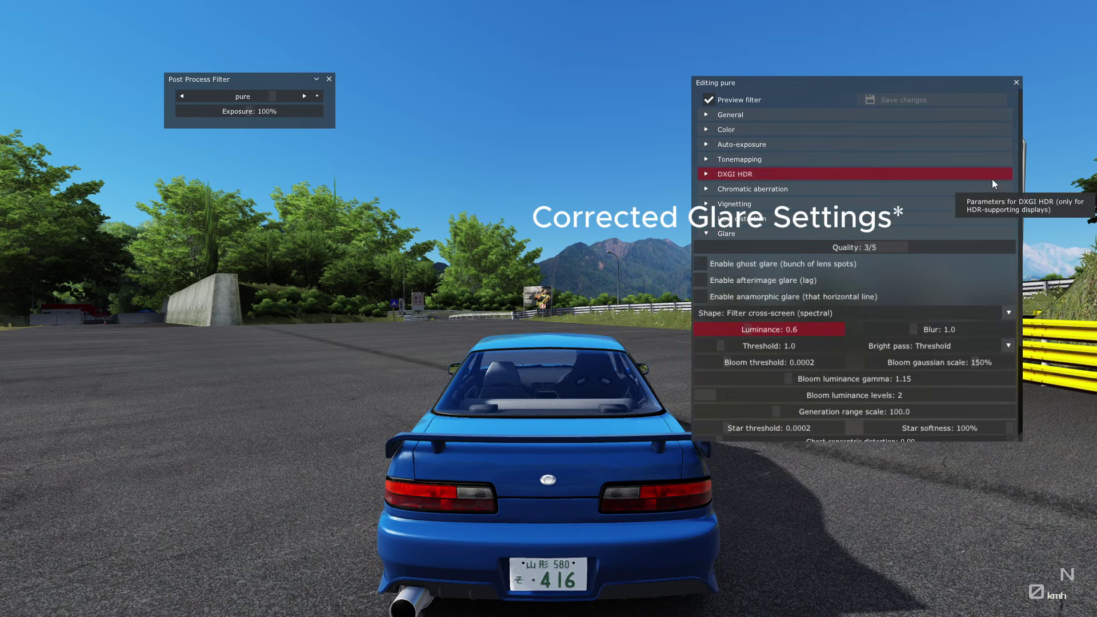
{"action": "scroll", "coordinate": [992, 184], "scroll_direction": "down", "scroll_amount": 2}
{"action": "mouse_move", "coordinate": [1085, 331]}
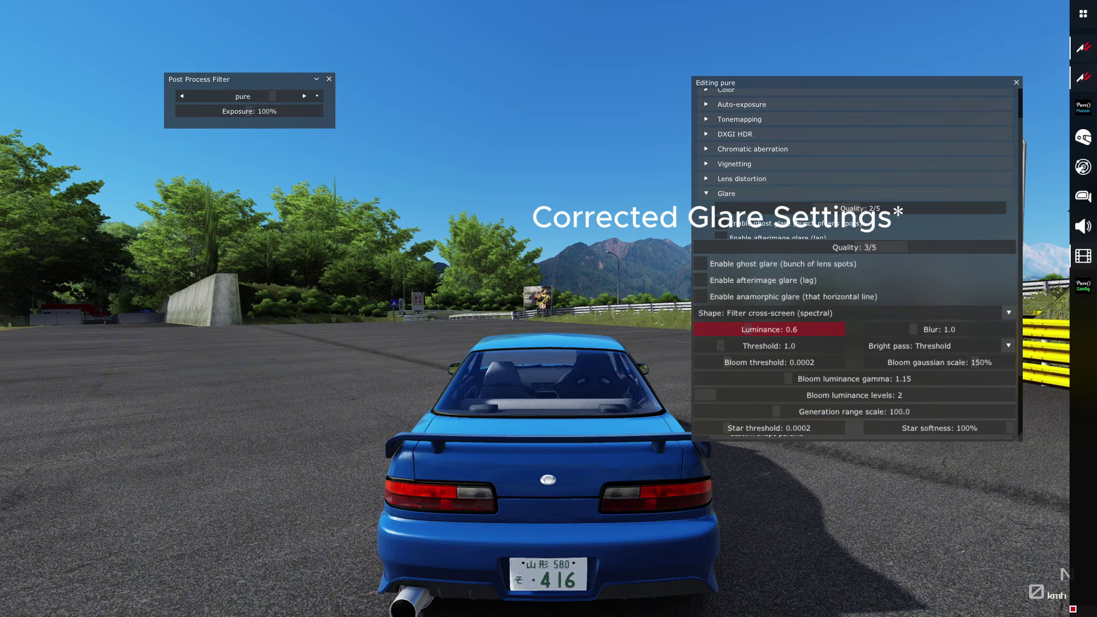
{"action": "left_click", "coordinate": [748, 194]}
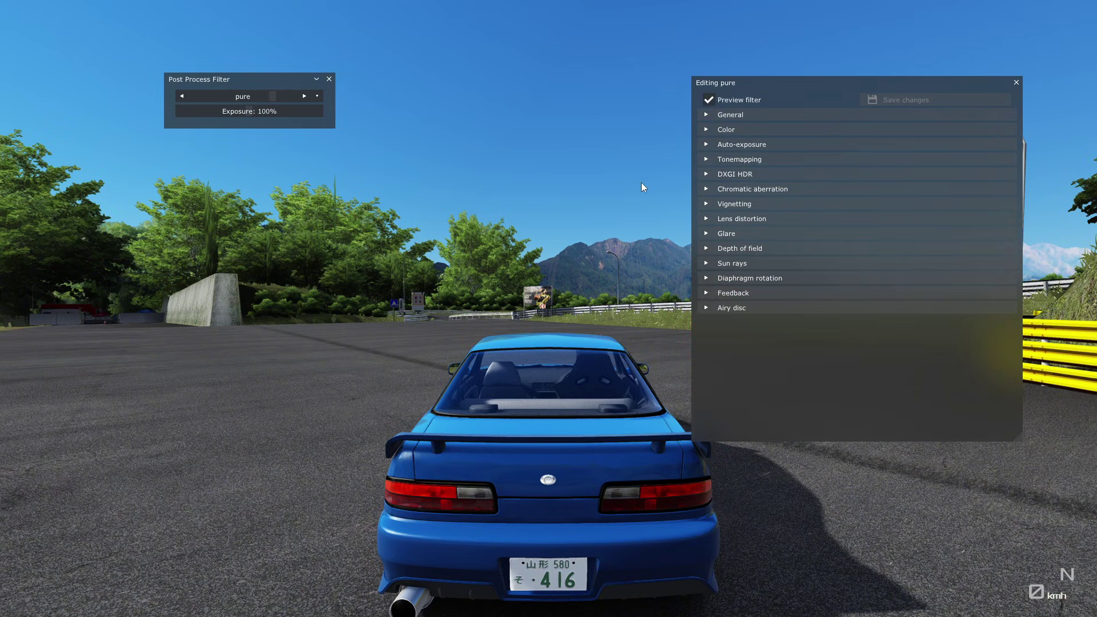
{"action": "left_click", "coordinate": [1016, 82]}
Close Post Process Filter and show Pure Config's Light parameters centred on screen
{"action": "left_click", "coordinate": [329, 78]}
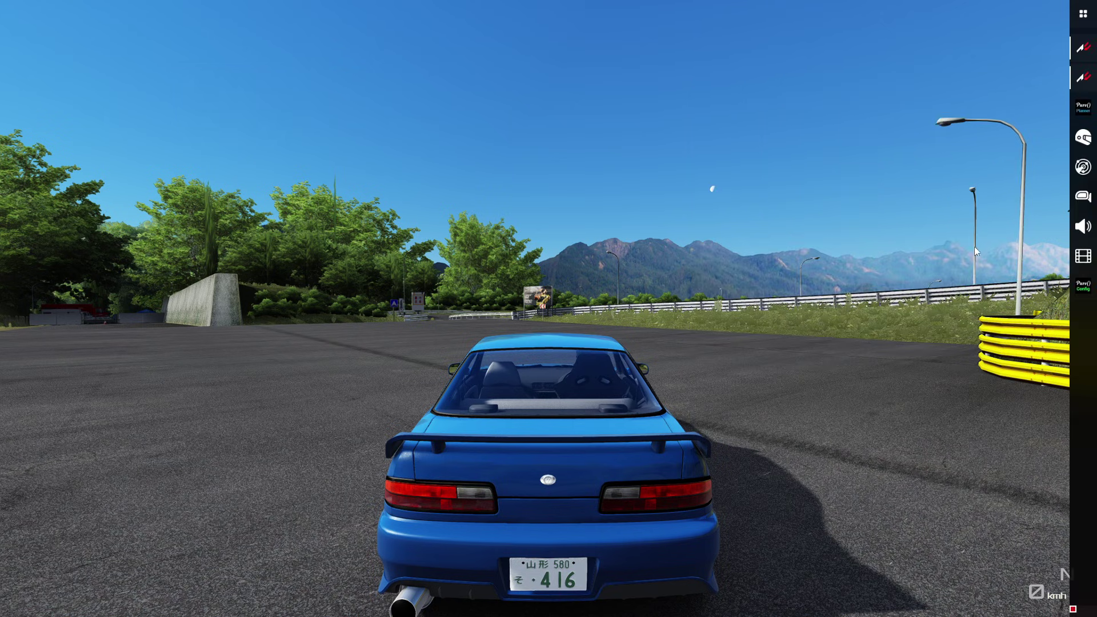
{"action": "left_click", "coordinate": [1086, 295]}
{"action": "left_click_drag", "start_coordinate": [383, 32], "coordinate": [614, 132]}
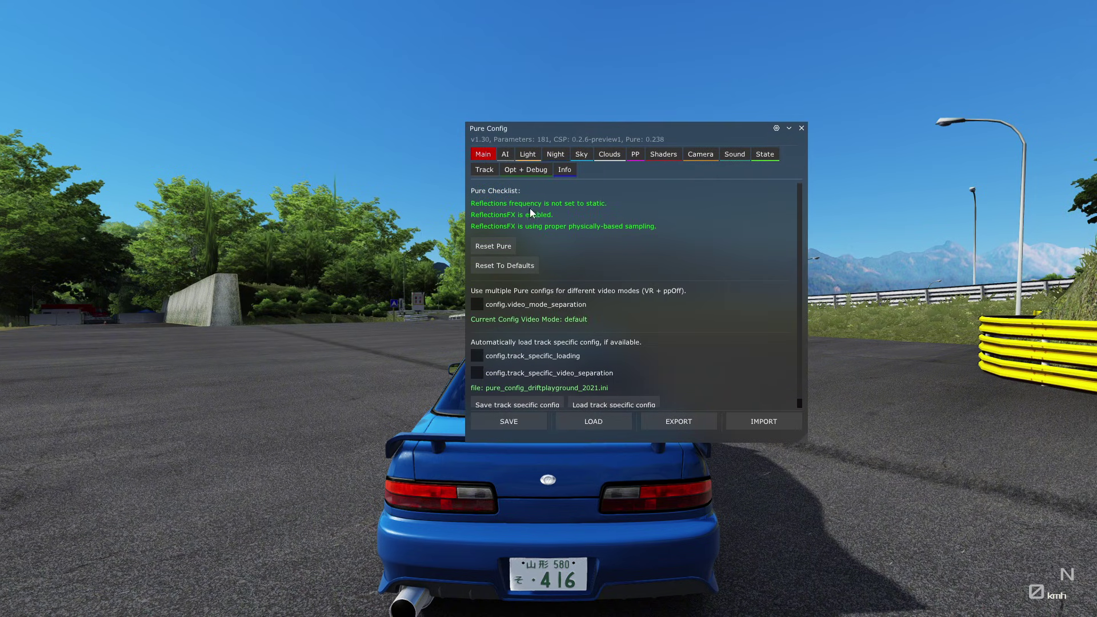
{"action": "left_click", "coordinate": [529, 154]}
Lower vao.dynamic_exponent to 0.550 and save the Pure Config settings to file
{"action": "scroll", "coordinate": [753, 280], "scroll_direction": "down", "scroll_amount": 5}
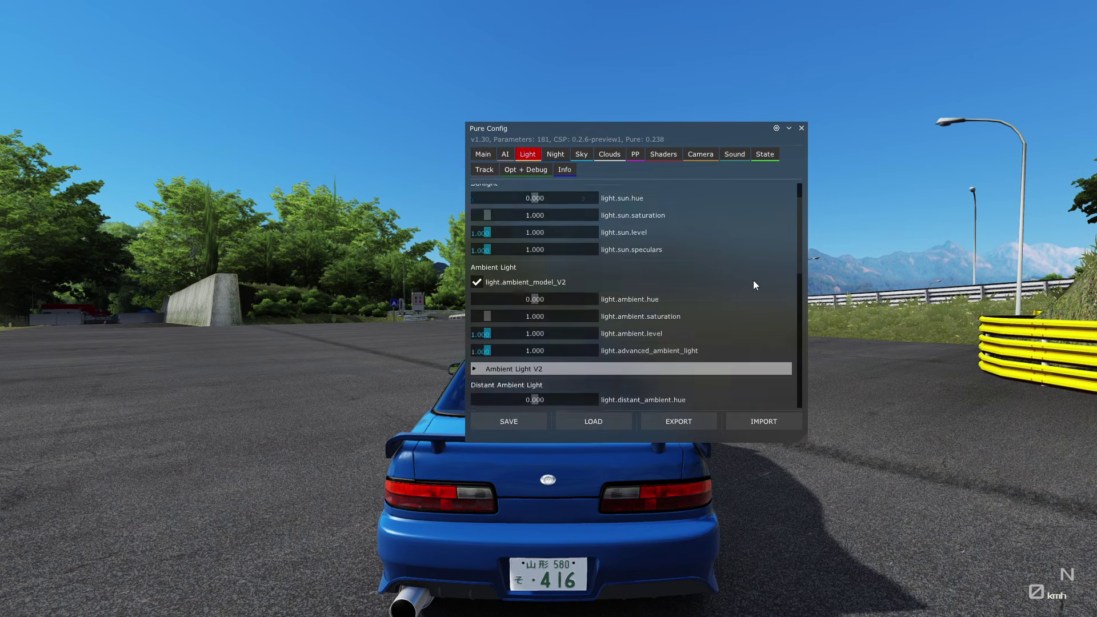
{"action": "scroll", "coordinate": [774, 287], "scroll_direction": "down", "scroll_amount": 2}
{"action": "scroll", "coordinate": [773, 287], "scroll_direction": "up", "scroll_amount": 5}
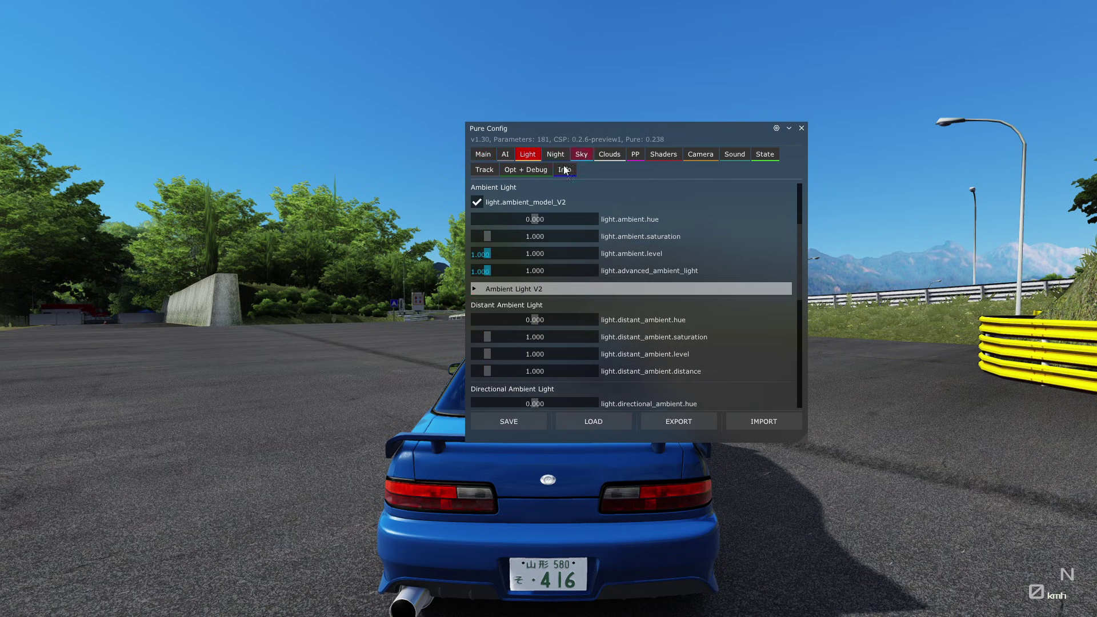
{"action": "scroll", "coordinate": [725, 249], "scroll_direction": "down", "scroll_amount": 10}
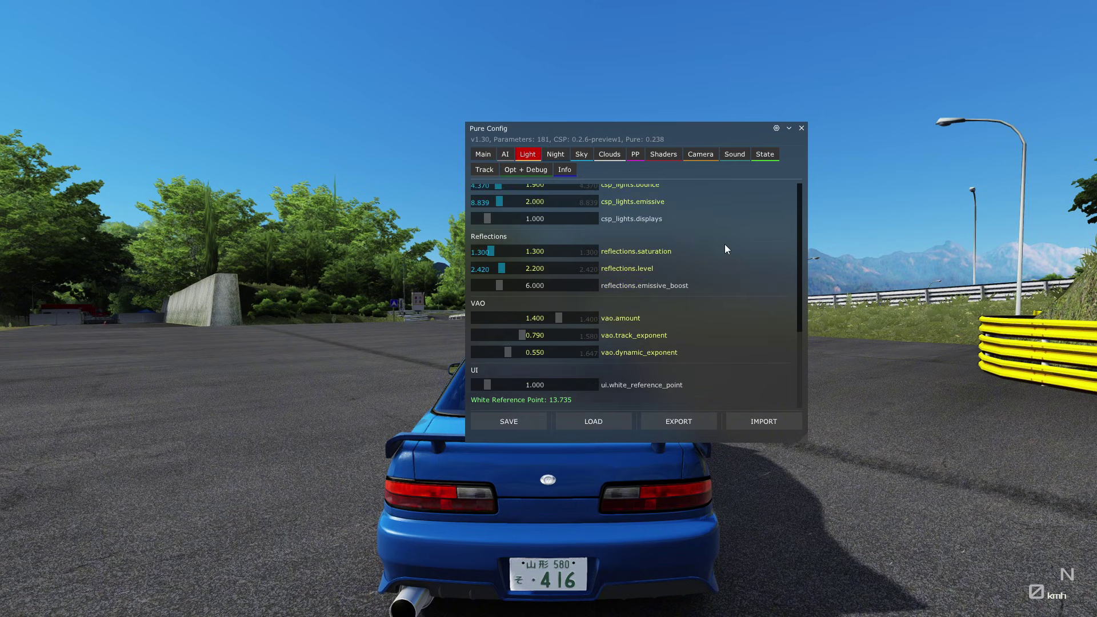
{"action": "scroll", "coordinate": [743, 249], "scroll_direction": "up", "scroll_amount": 2}
{"action": "scroll", "coordinate": [742, 250], "scroll_direction": "down", "scroll_amount": 1}
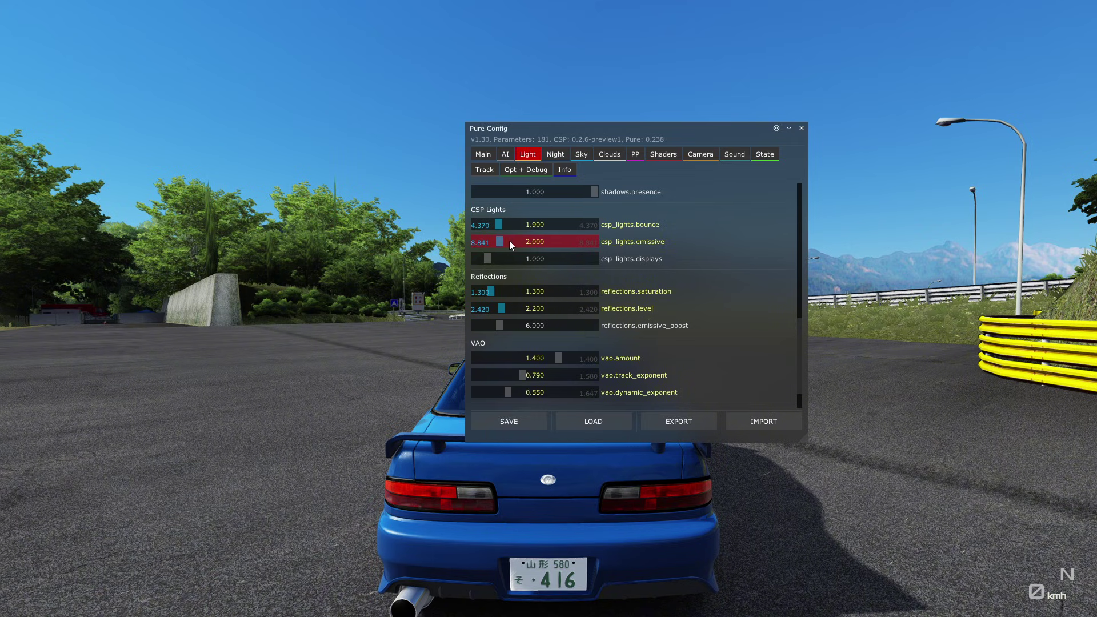
{"action": "left_click_drag", "start_coordinate": [505, 275], "coordinate": [542, 285]}
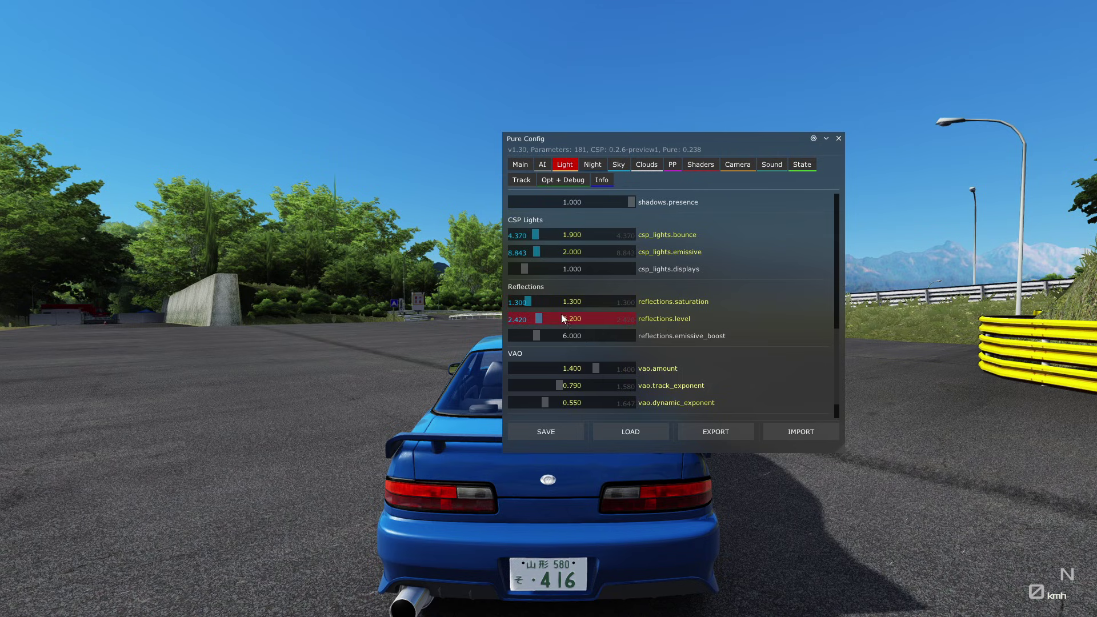
{"action": "scroll", "coordinate": [735, 347], "scroll_direction": "down", "scroll_amount": 2}
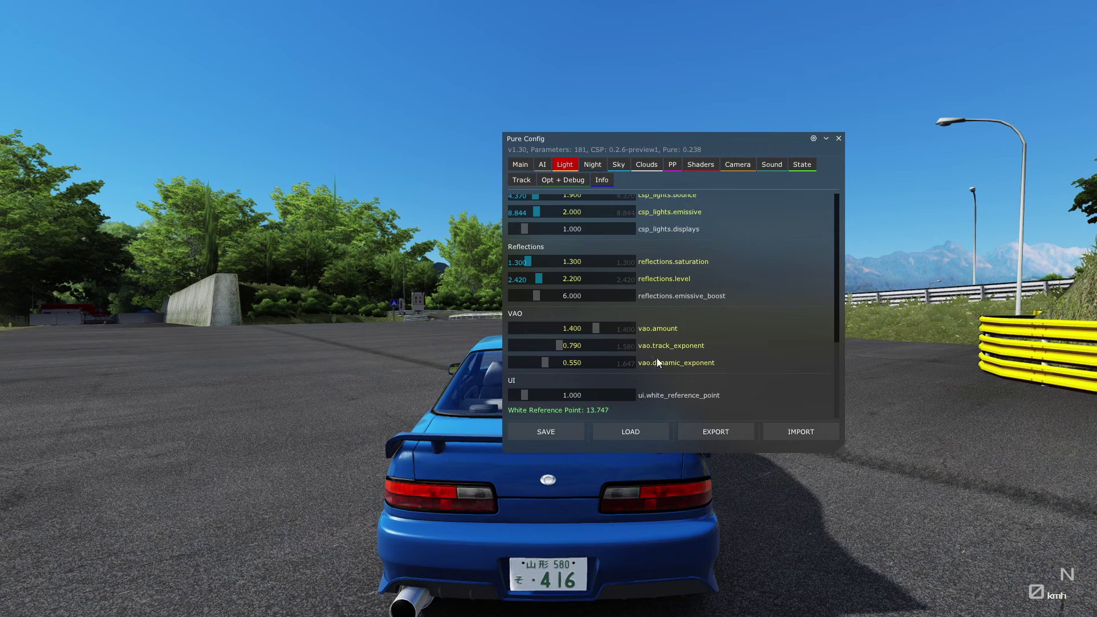
{"action": "left_click_drag", "start_coordinate": [576, 367], "coordinate": [558, 363]}
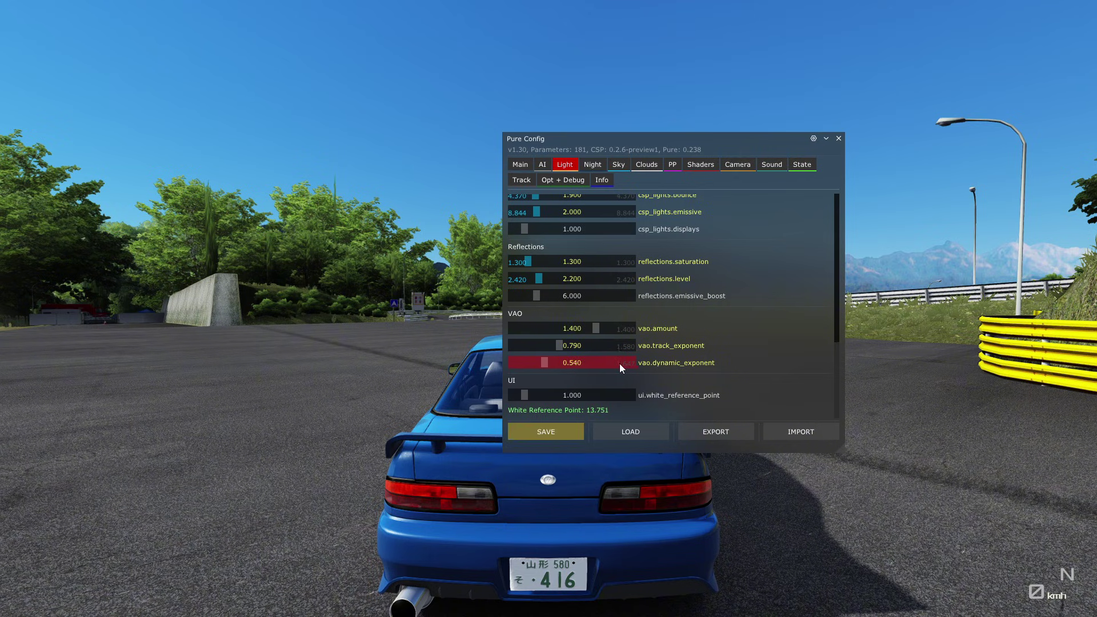
{"action": "scroll", "coordinate": [598, 362], "scroll_direction": "up", "scroll_amount": 1}
{"action": "left_click", "coordinate": [567, 430]}
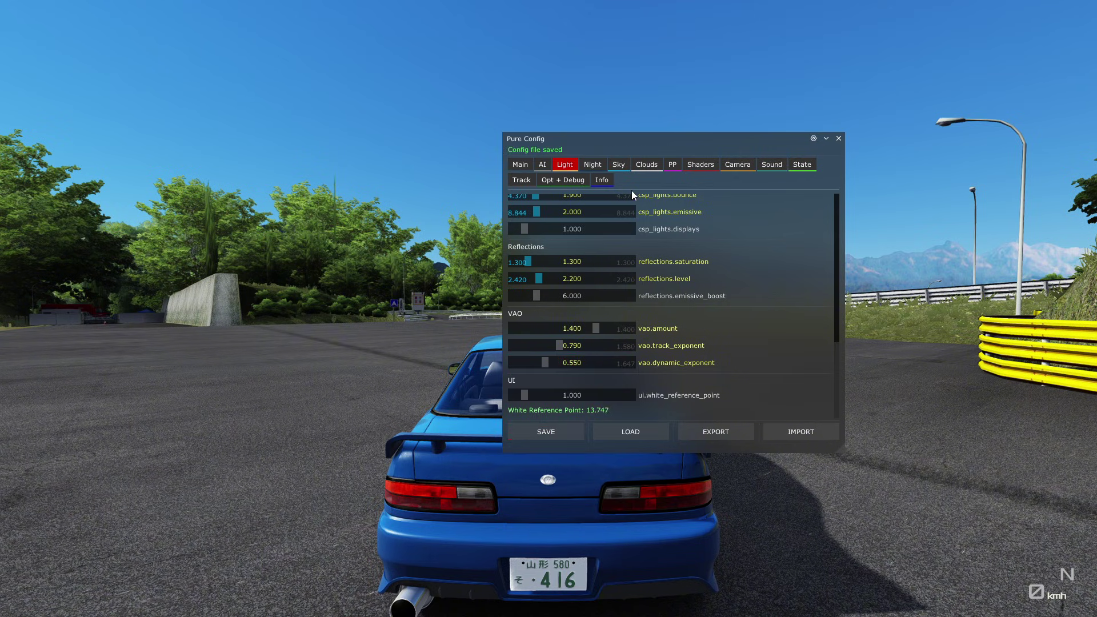
{"action": "left_click", "coordinate": [591, 167]}
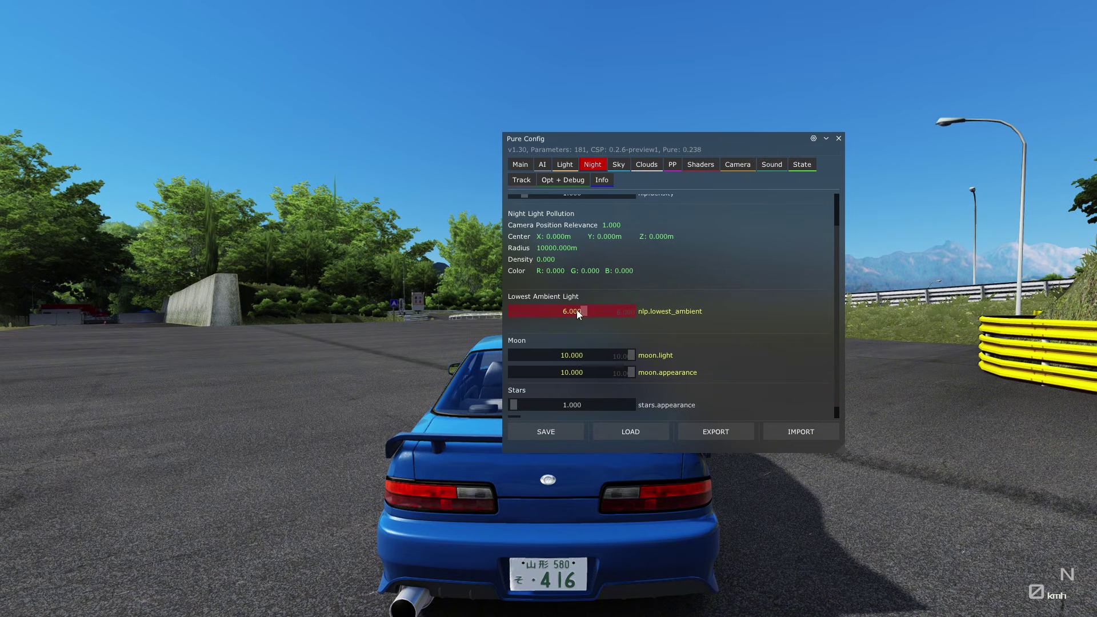
Browse Pure Config's Sky, Clouds and PP tabs, reviewing sun blinding, then show Shaders
{"action": "scroll", "coordinate": [571, 351], "scroll_direction": "down", "scroll_amount": 1}
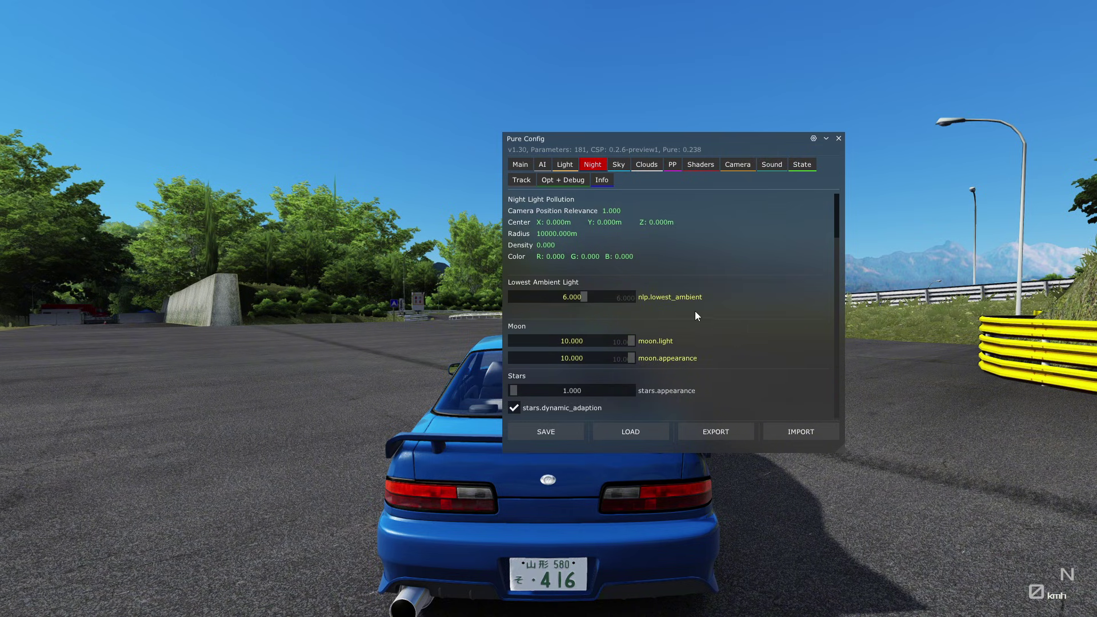
{"action": "scroll", "coordinate": [767, 367], "scroll_direction": "up", "scroll_amount": 3}
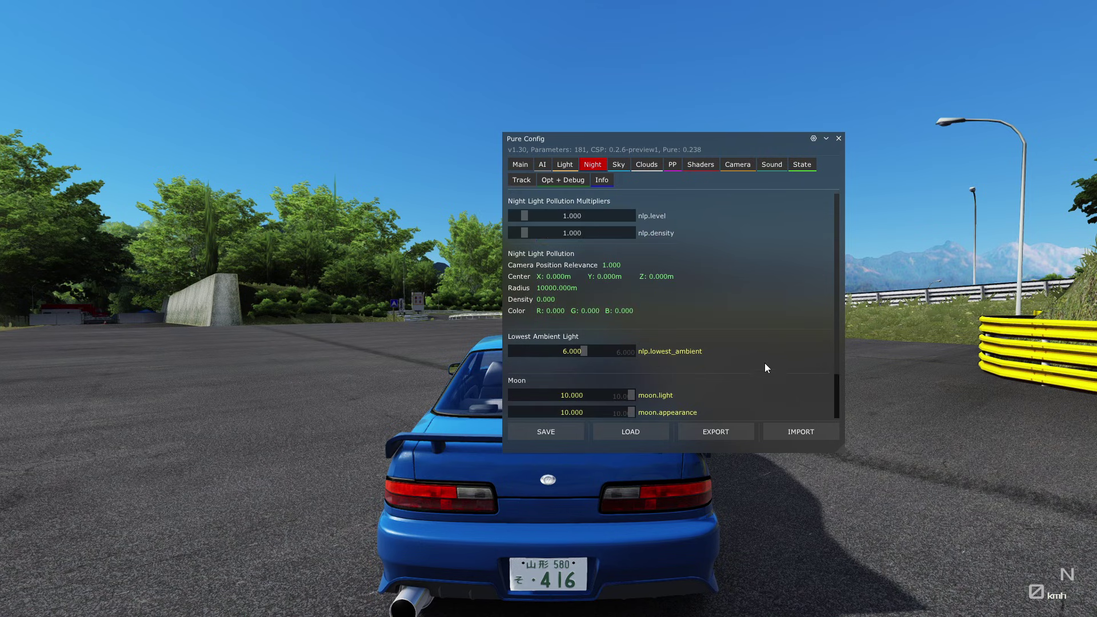
{"action": "left_click", "coordinate": [619, 165]}
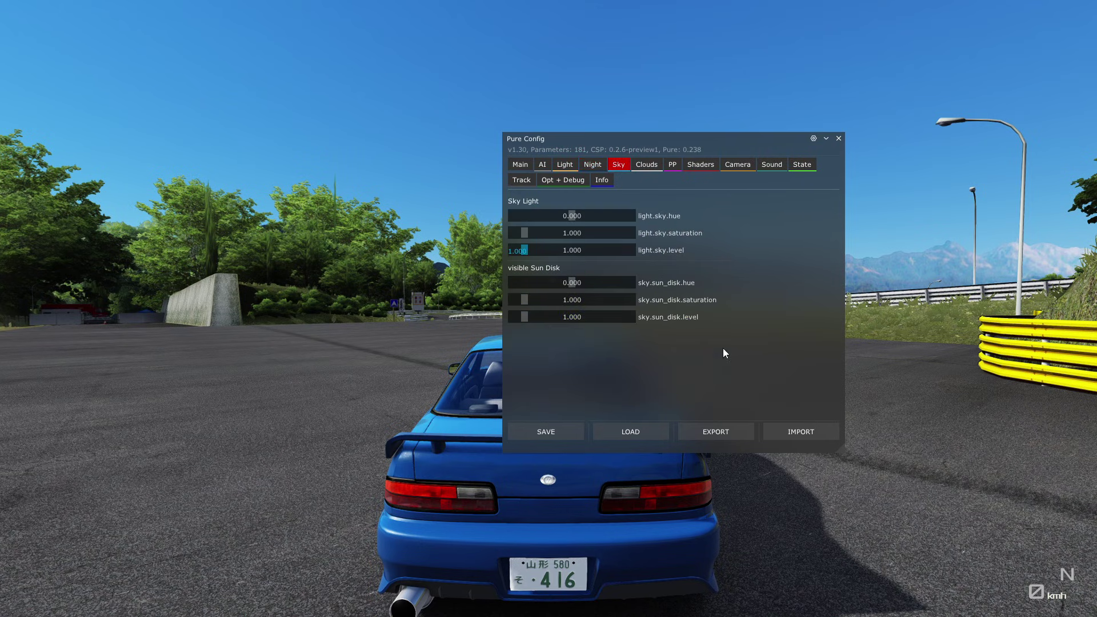
{"action": "left_click", "coordinate": [653, 167]}
{"action": "left_click", "coordinate": [673, 164]}
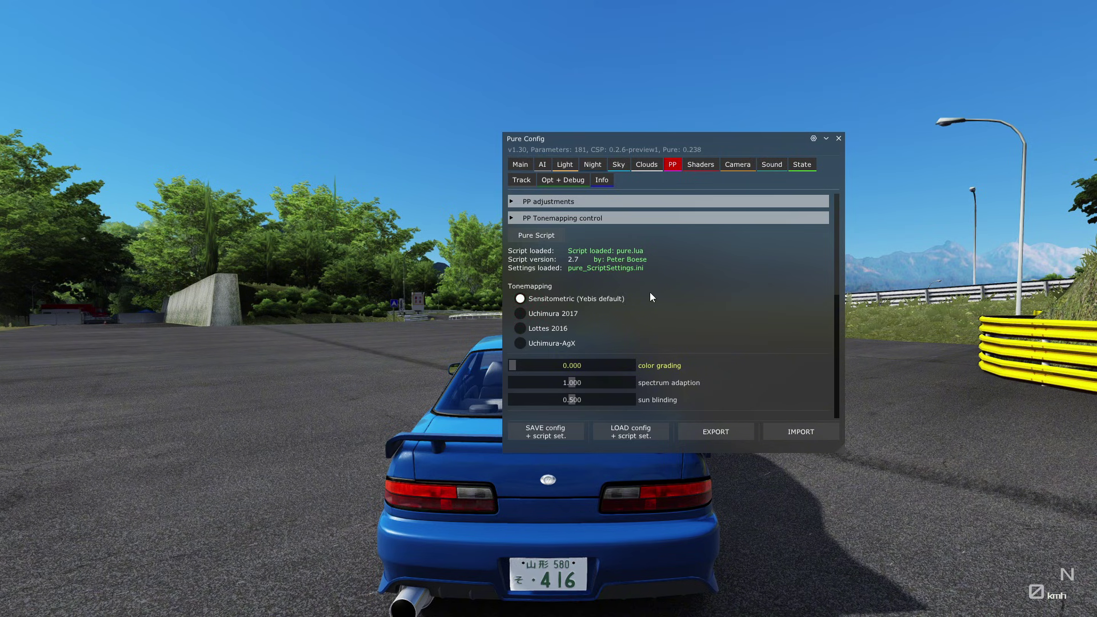
{"action": "scroll", "coordinate": [650, 292], "scroll_direction": "down", "scroll_amount": 2}
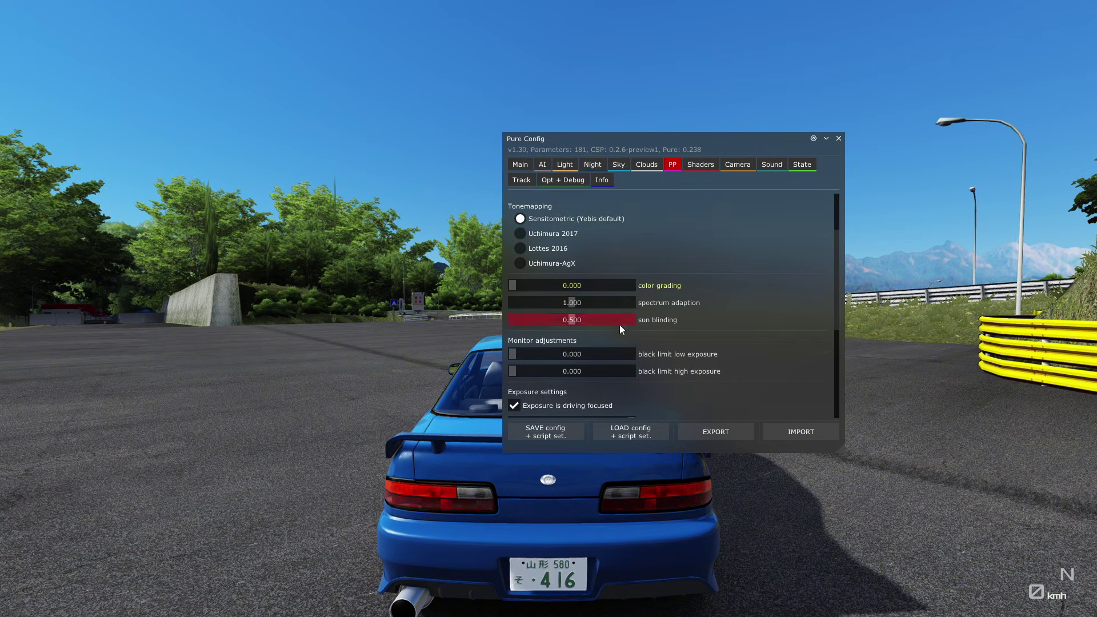
{"action": "scroll", "coordinate": [777, 252], "scroll_direction": "down", "scroll_amount": 1}
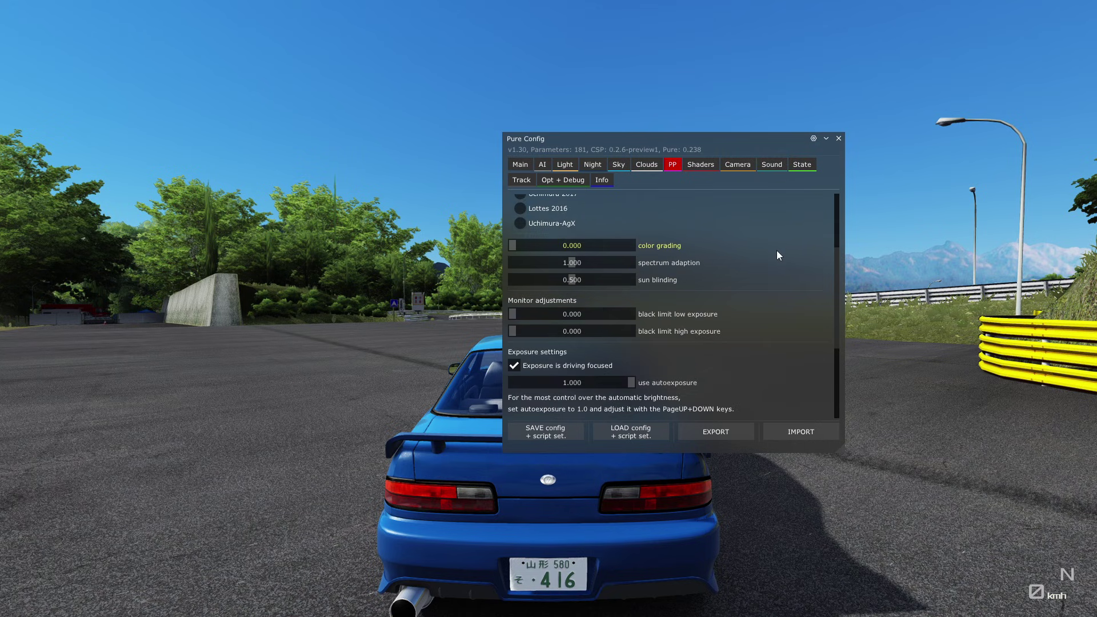
{"action": "left_click", "coordinate": [693, 165]}
Read through the sunblinding settings, check Track and Opt + Debug tabs, and close Pure Config
{"action": "left_click", "coordinate": [533, 234]}
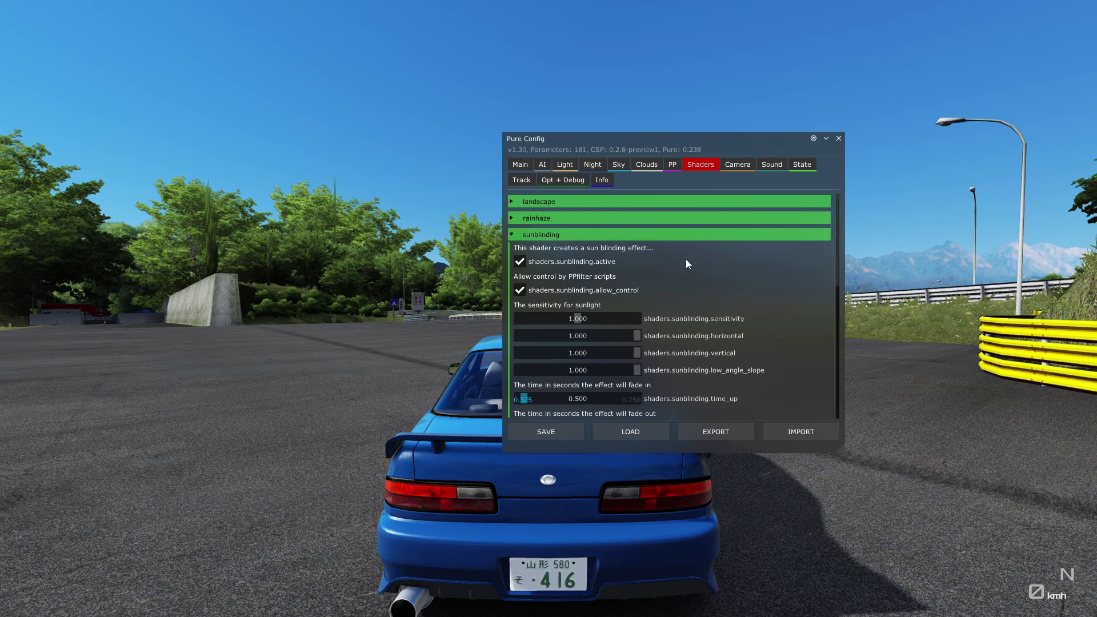
{"action": "scroll", "coordinate": [760, 286], "scroll_direction": "down", "scroll_amount": 10}
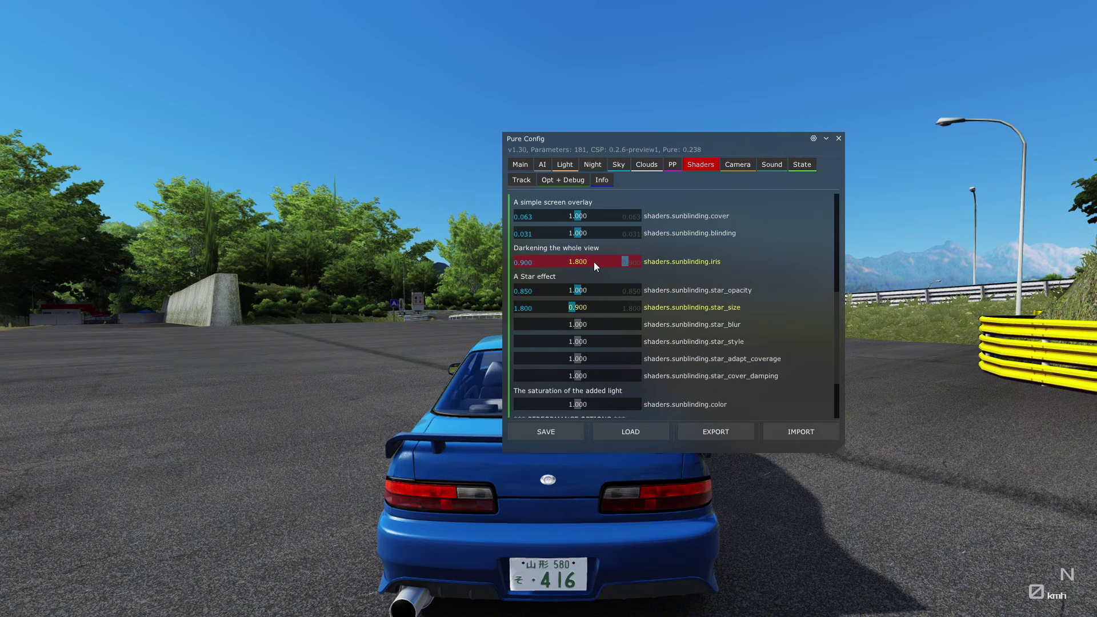
{"action": "scroll", "coordinate": [760, 254], "scroll_direction": "down", "scroll_amount": 2}
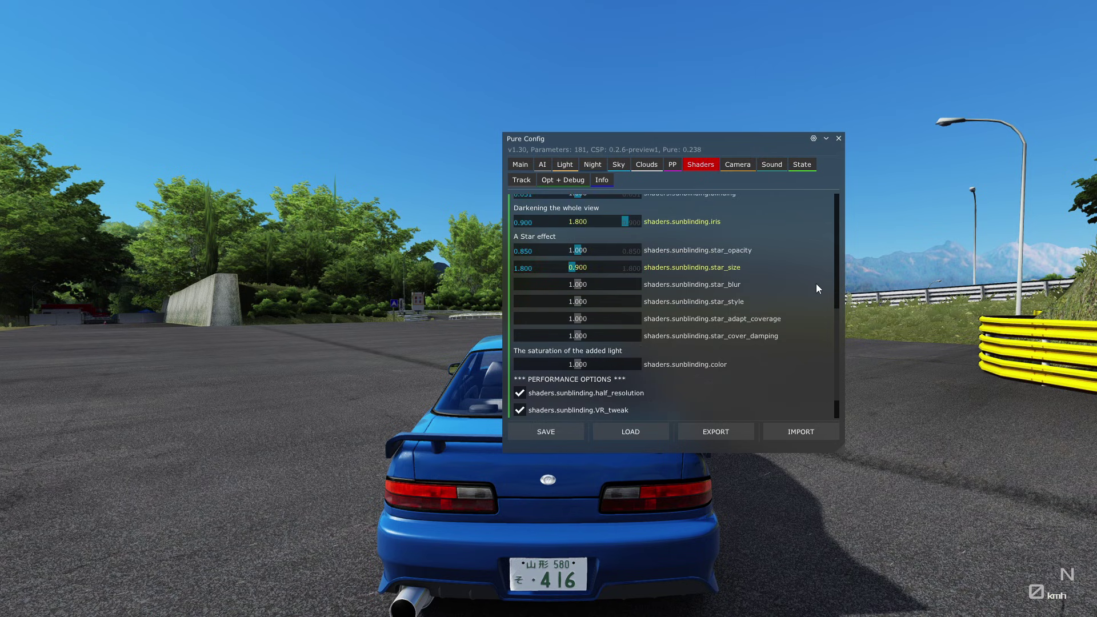
{"action": "scroll", "coordinate": [818, 288], "scroll_direction": "down", "scroll_amount": 2}
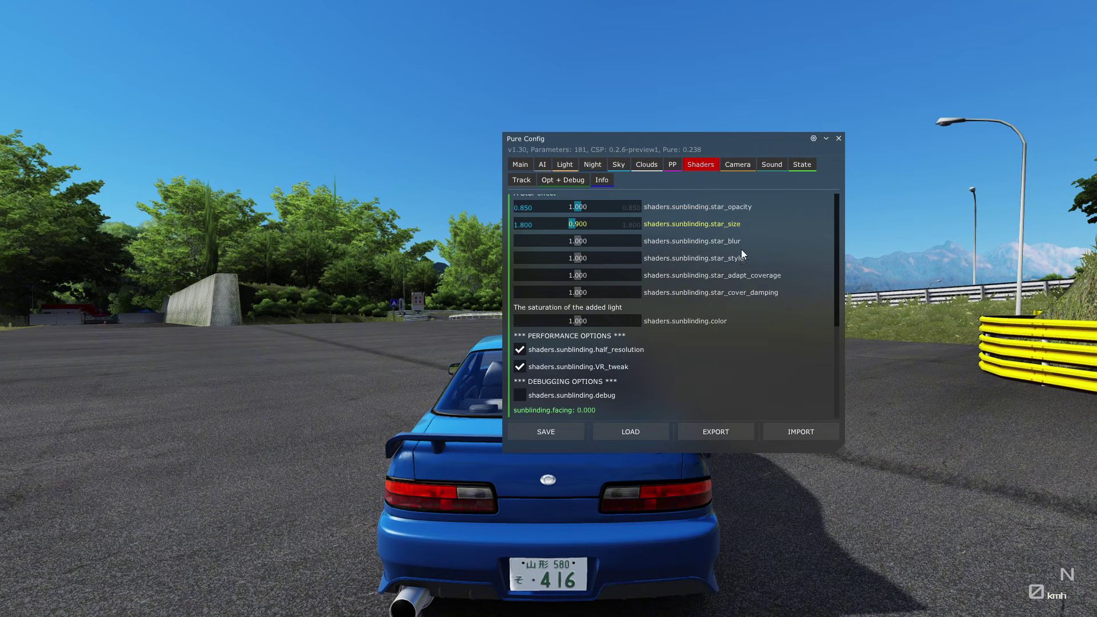
{"action": "left_click", "coordinate": [519, 181]}
{"action": "left_click", "coordinate": [555, 181]}
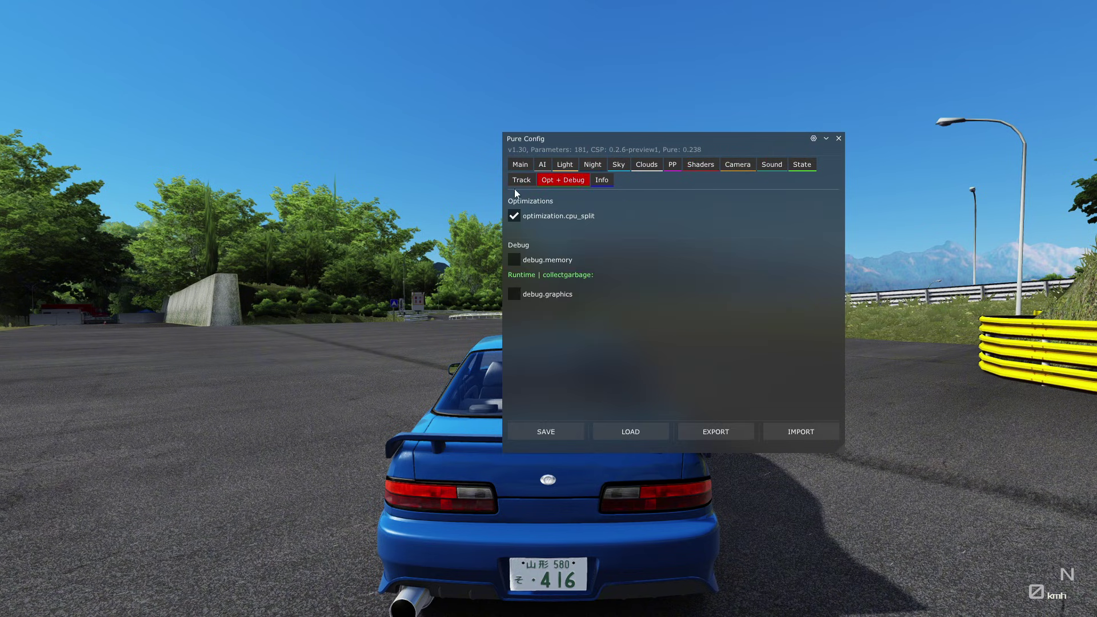
{"action": "left_click", "coordinate": [839, 139]}
{"action": "mouse_move", "coordinate": [1077, 284]}
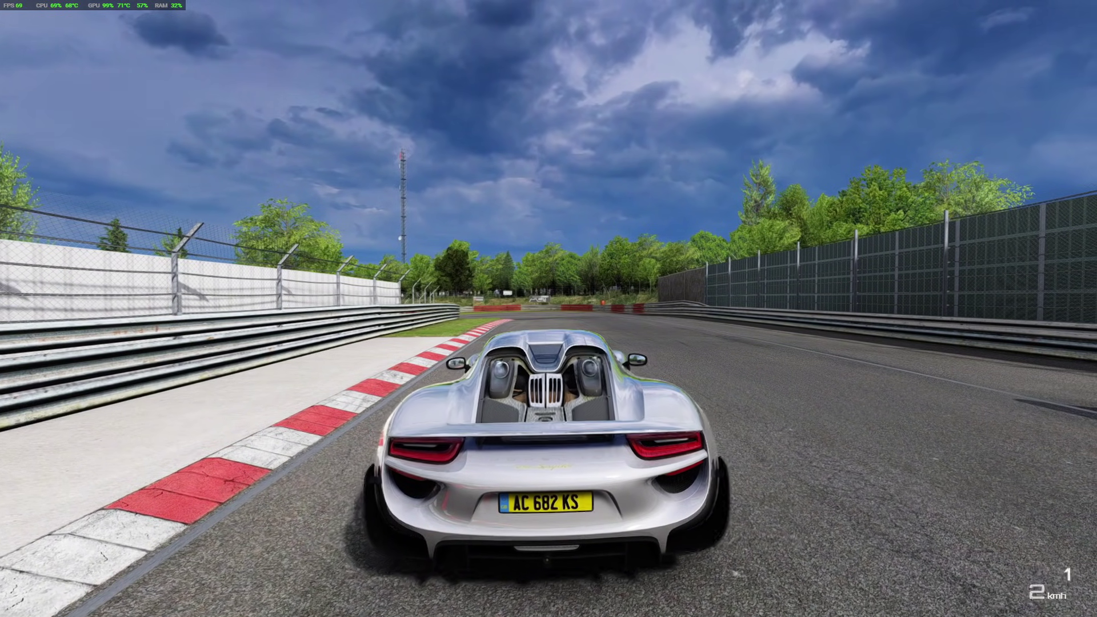
Drive in clear weather, switching to the cockpit camera and back to chase view
{"action": "key", "text": "F1"}
{"action": "key", "text": "F1"}
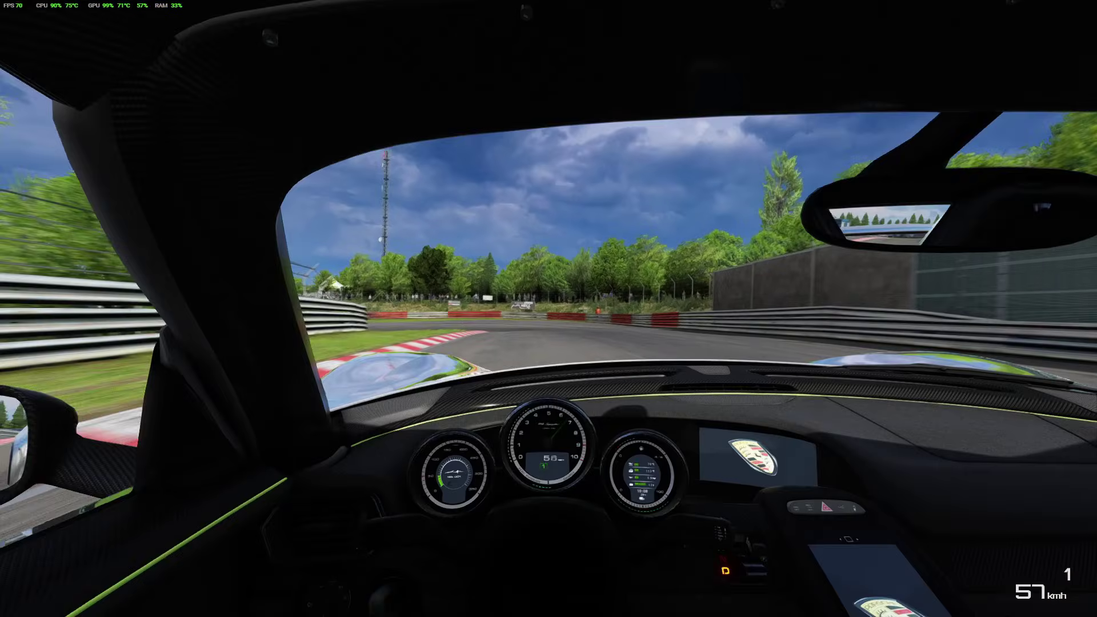
{"action": "key", "text": "F1"}
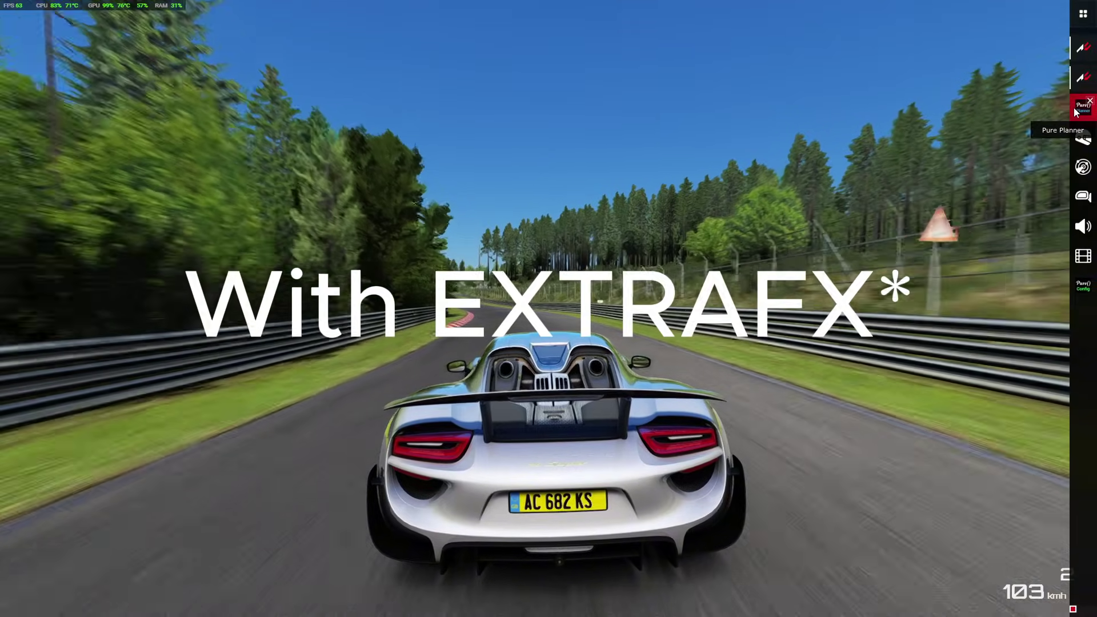
Set the day's weather to Heavy Thunderstorm in Pure Planner and close it
{"action": "left_click", "coordinate": [1083, 107]}
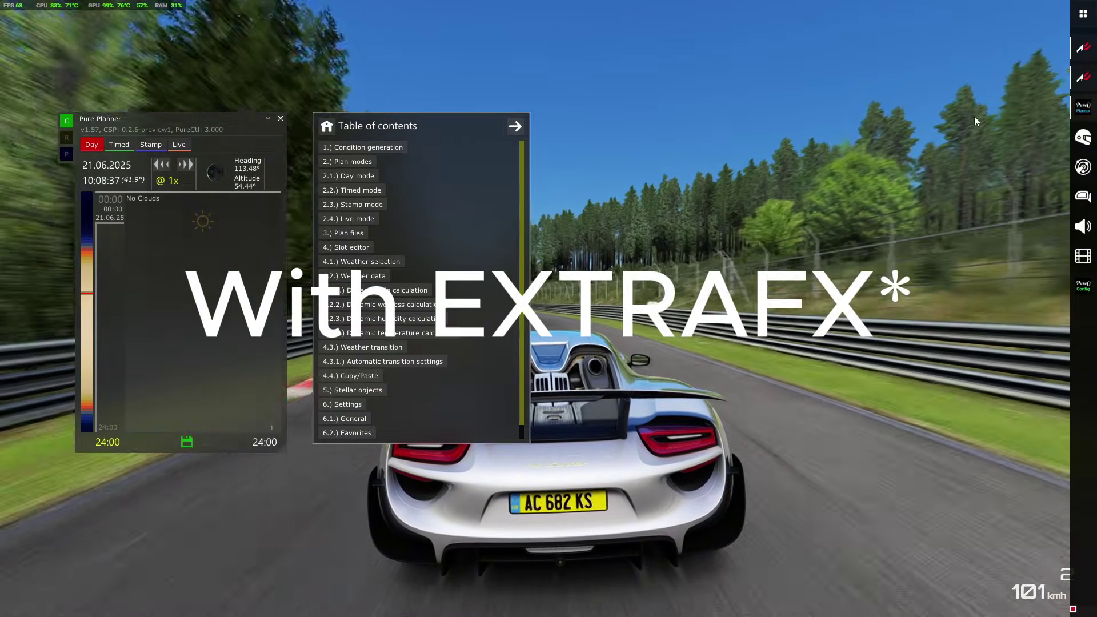
{"action": "left_click", "coordinate": [209, 233]}
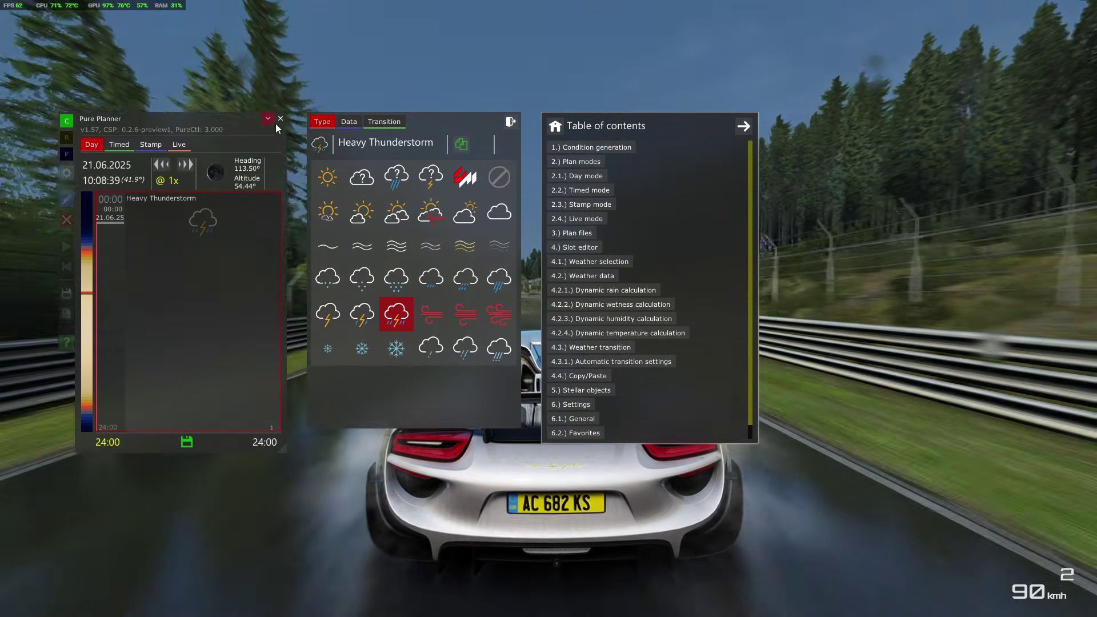
{"action": "left_click", "coordinate": [280, 119]}
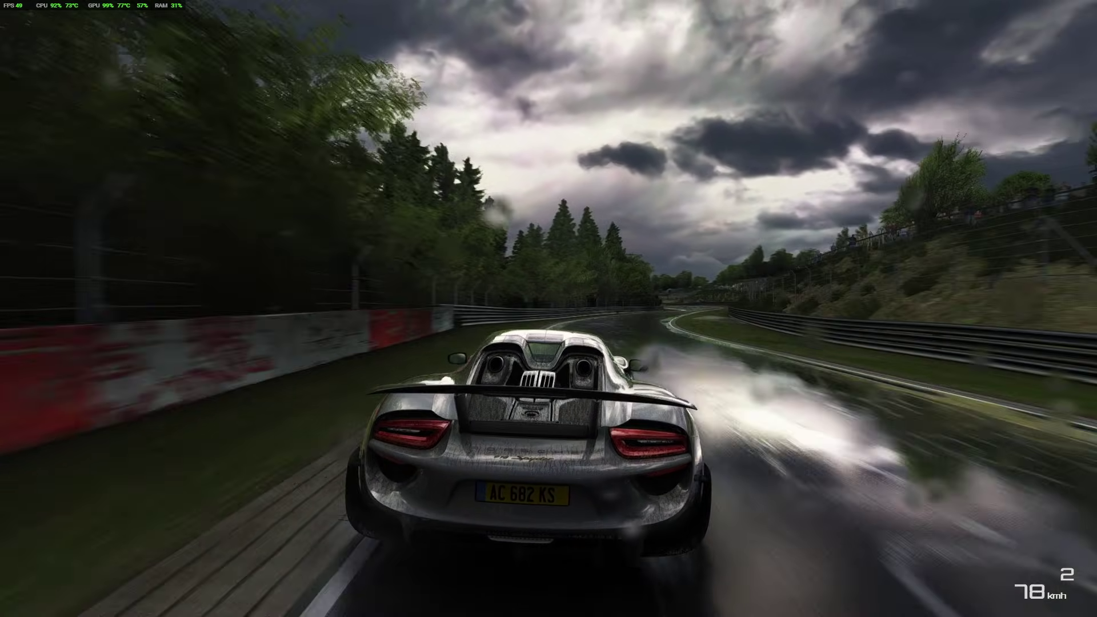
Drive through the rain in cockpit view, then return to the chase camera
{"action": "key", "text": "F1"}
{"action": "key", "text": "F1"}
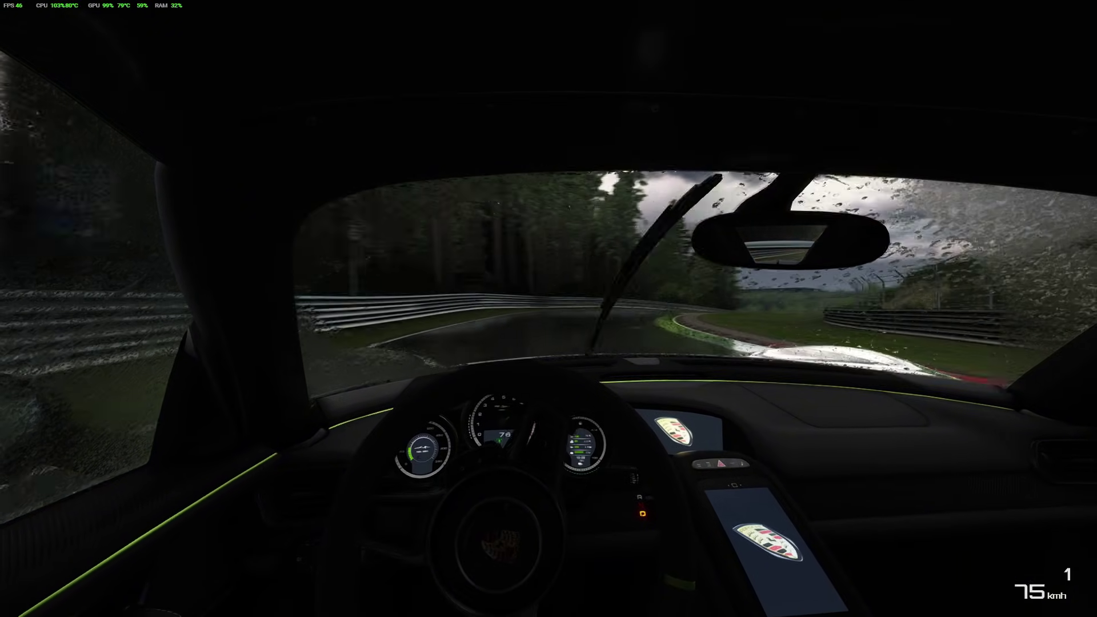
{"action": "key", "text": "F1"}
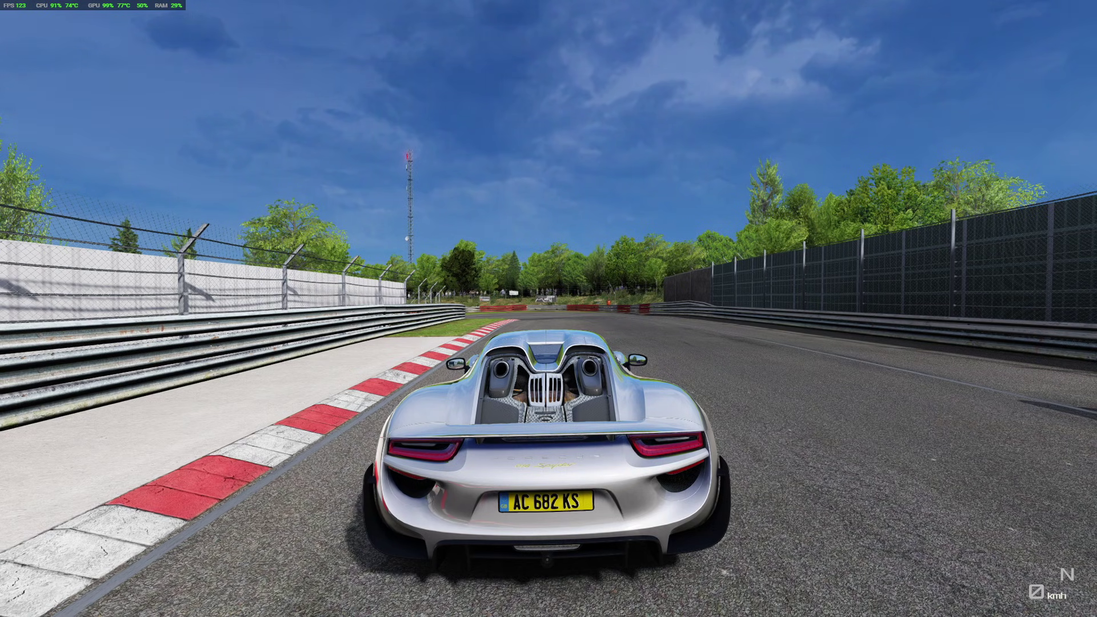
Pull away from standstill and drive through the right-hand and left-hand bends
{"action": "key", "text": "Up"}
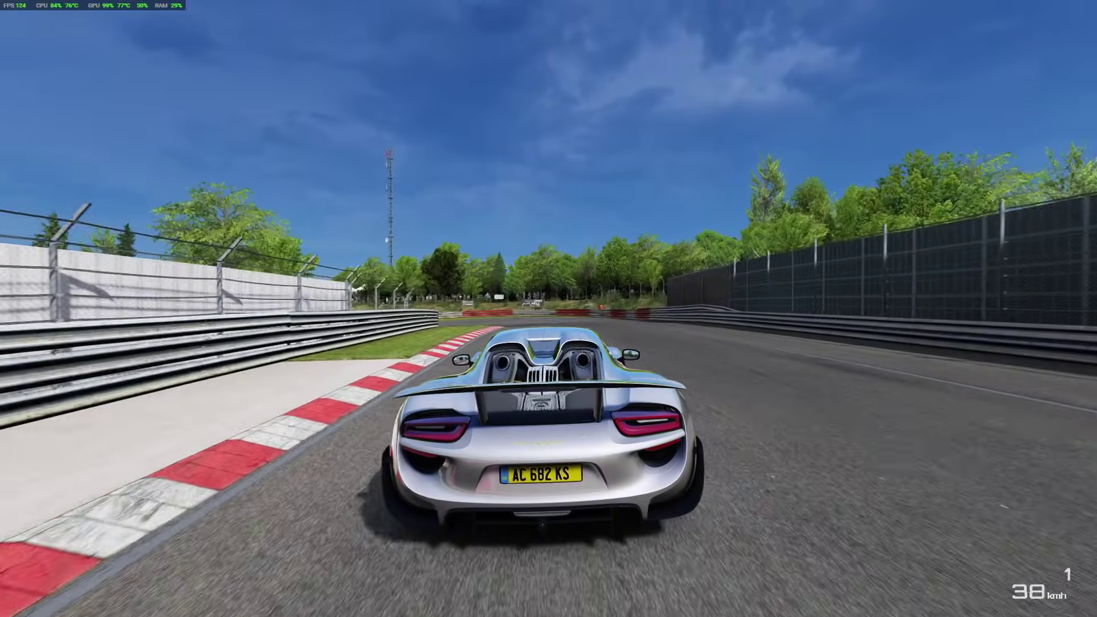
{"action": "key", "text": "Right"}
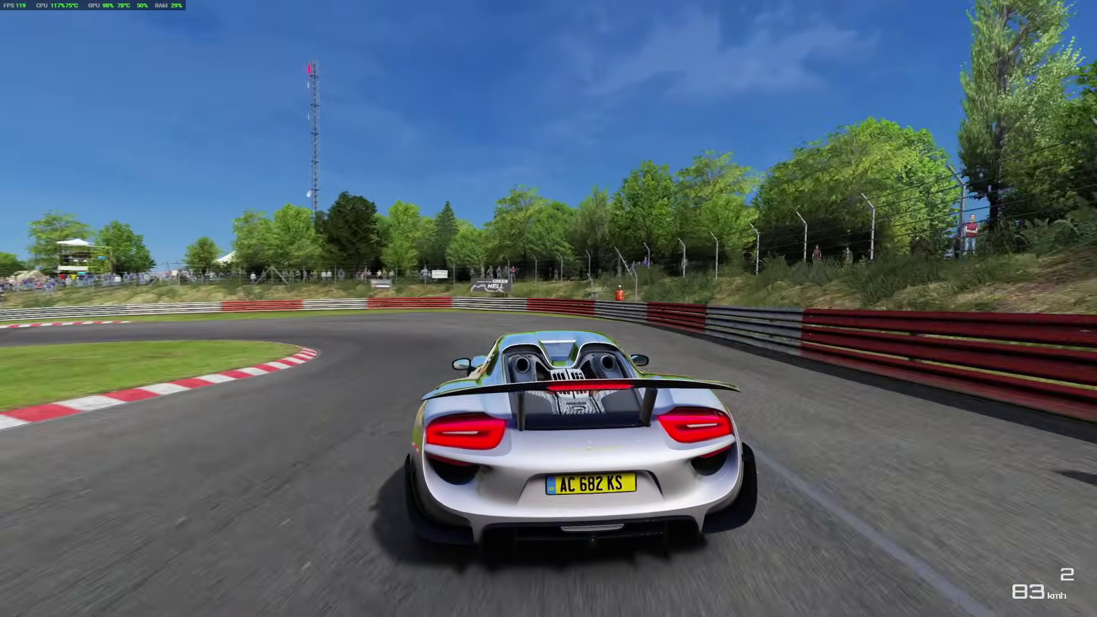
{"action": "key", "text": "Right"}
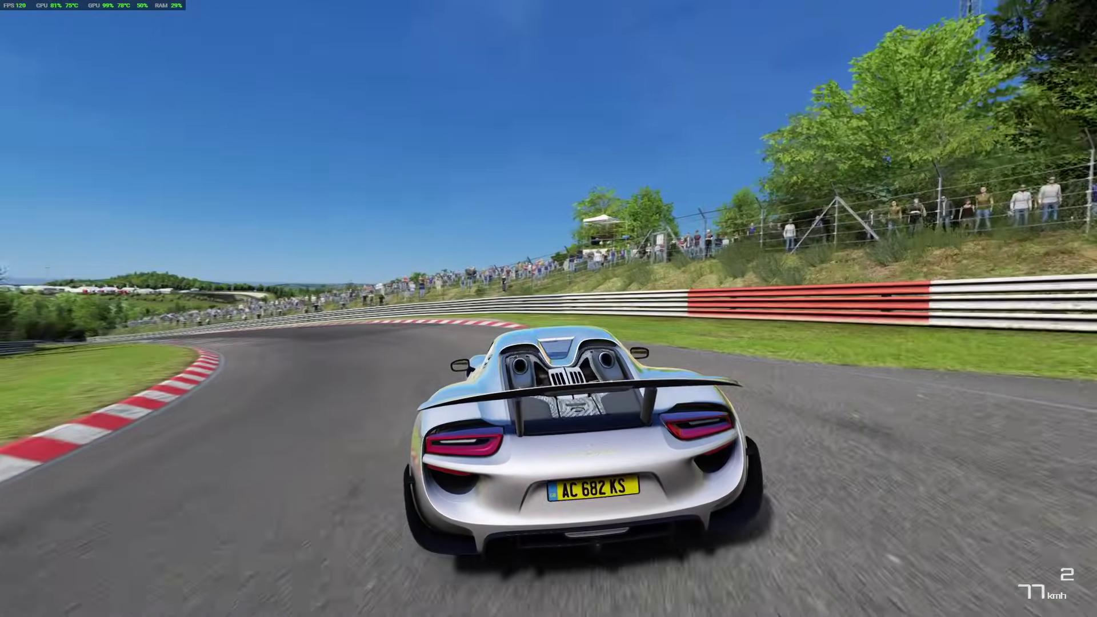
{"action": "key", "text": "Up"}
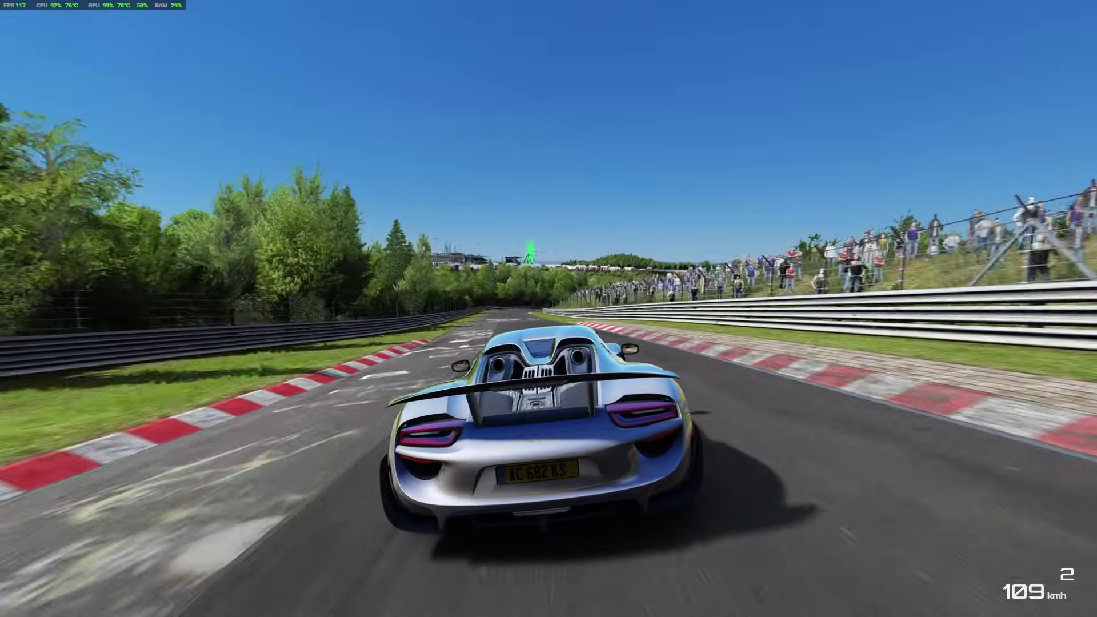
{"action": "key", "text": "Up"}
{"action": "key", "text": "Left"}
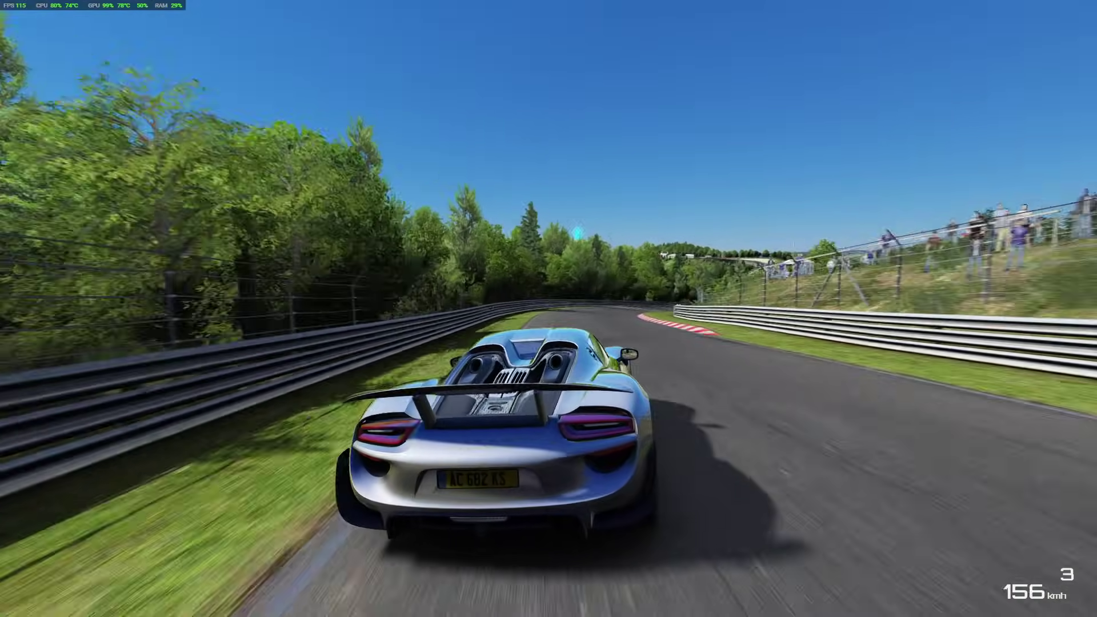
{"action": "key", "text": "Up"}
{"action": "key", "text": "Left"}
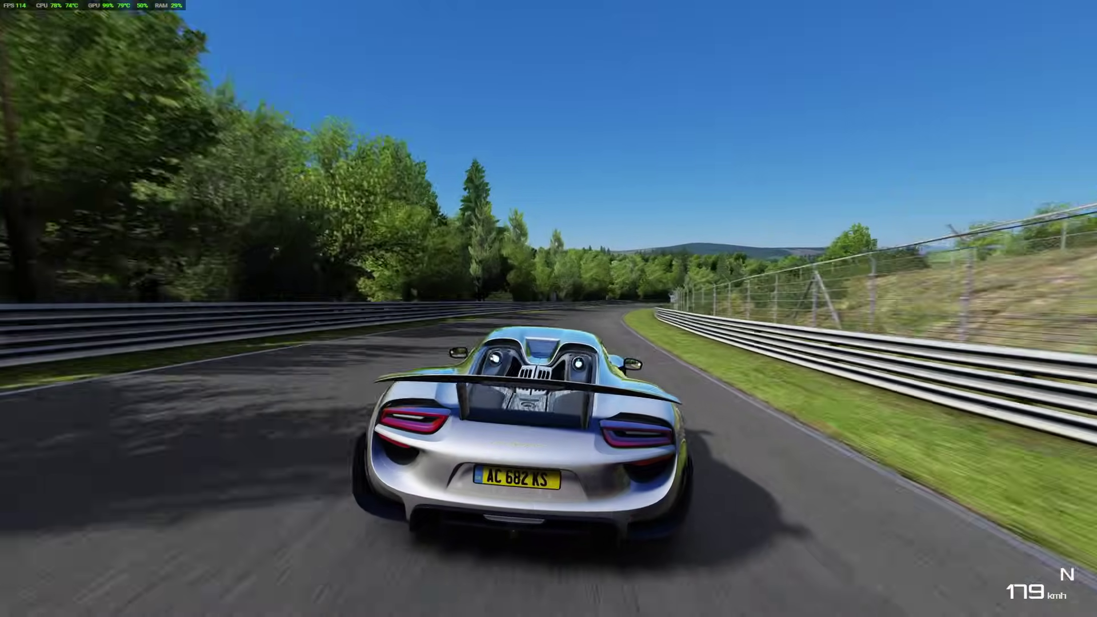
Brake into the next right-hander and recover the sliding car back onto the track
{"action": "key", "text": "Down"}
{"action": "key", "text": "Right"}
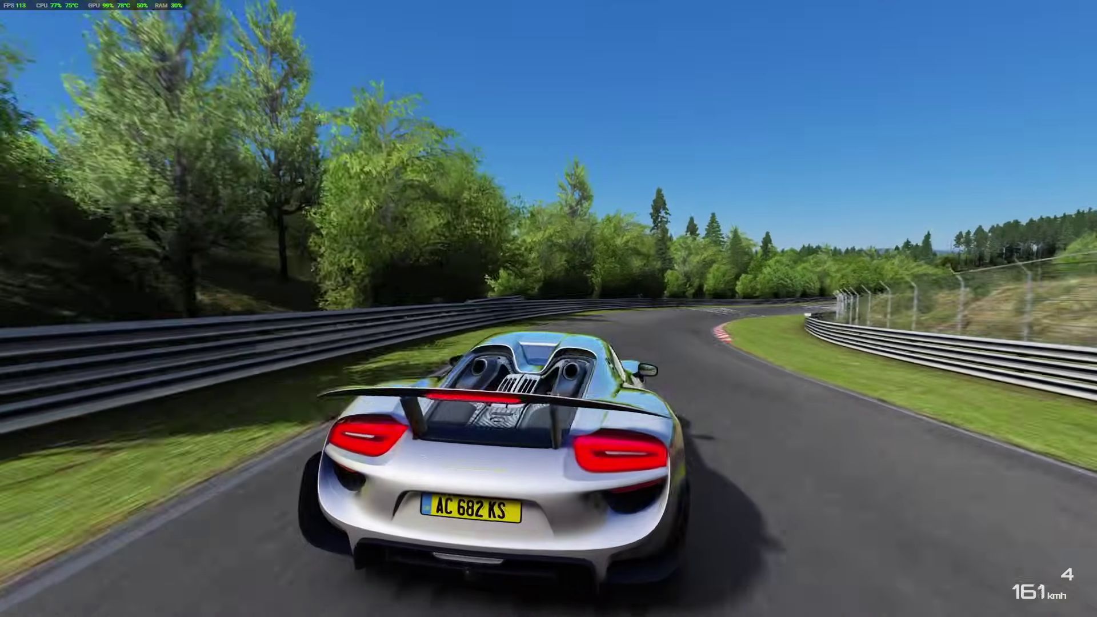
{"action": "key", "text": "Down"}
{"action": "key", "text": "Left"}
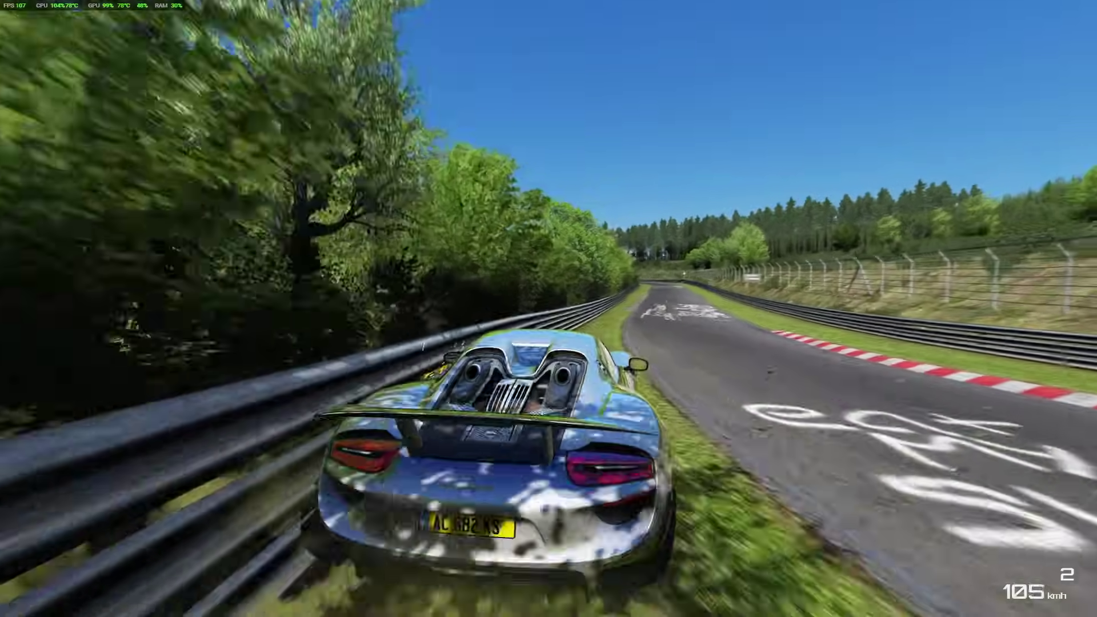
{"action": "key", "text": "Up"}
{"action": "key", "text": "Right"}
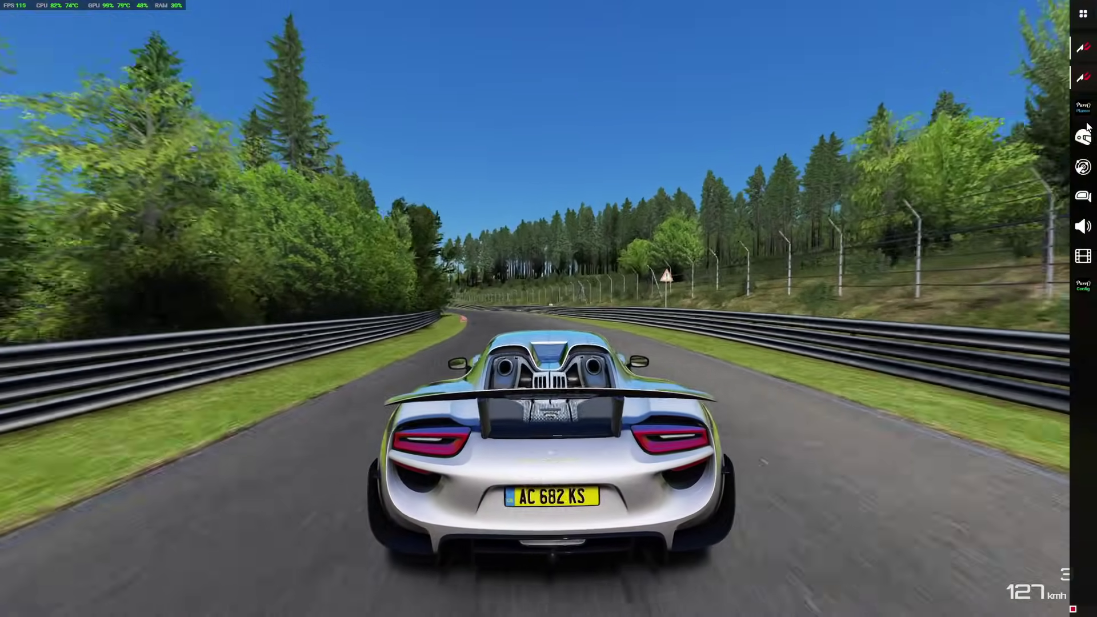
{"action": "left_click", "coordinate": [1083, 107]}
Set the day's weather to Heavy Thunderstorm, leave Pure Planner, and drive on in cockpit view
{"action": "left_click", "coordinate": [229, 234]}
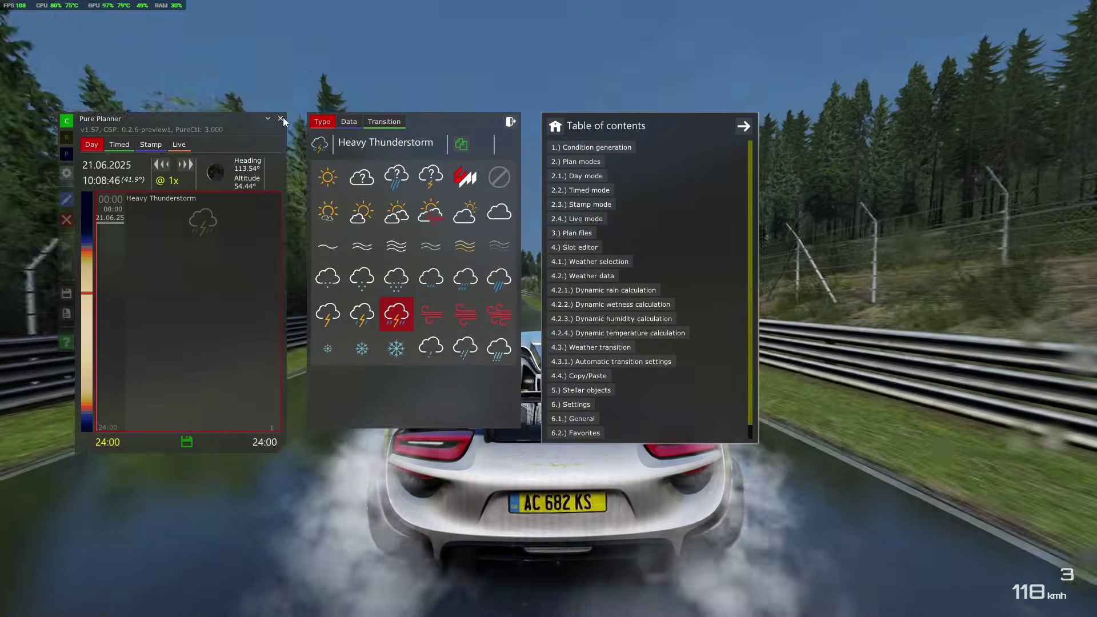
{"action": "left_click", "coordinate": [280, 119]}
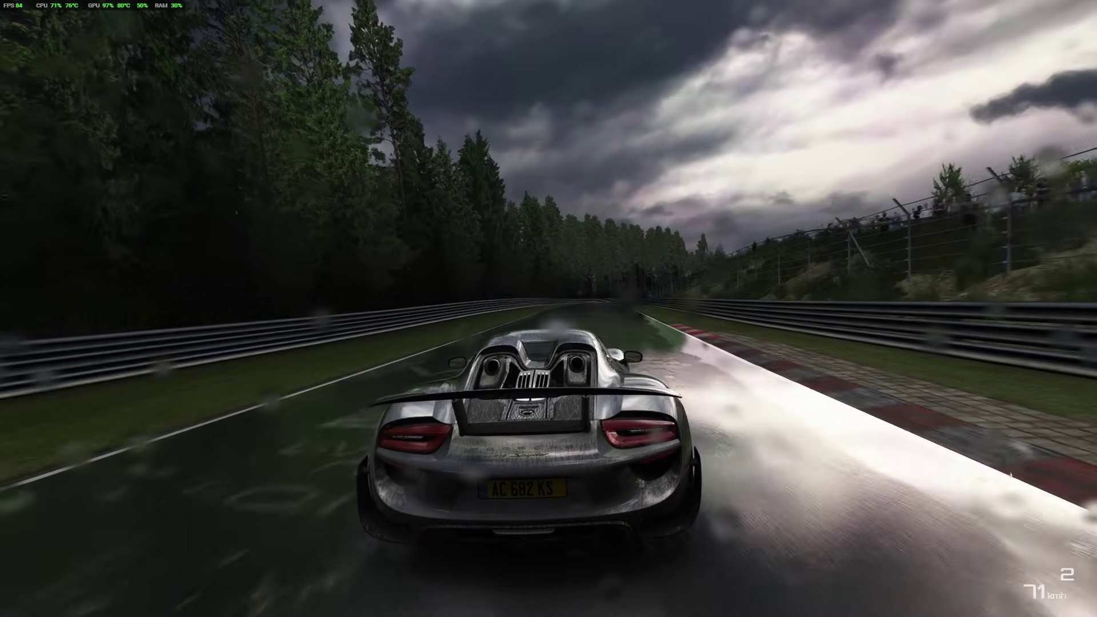
{"action": "key", "text": "F1"}
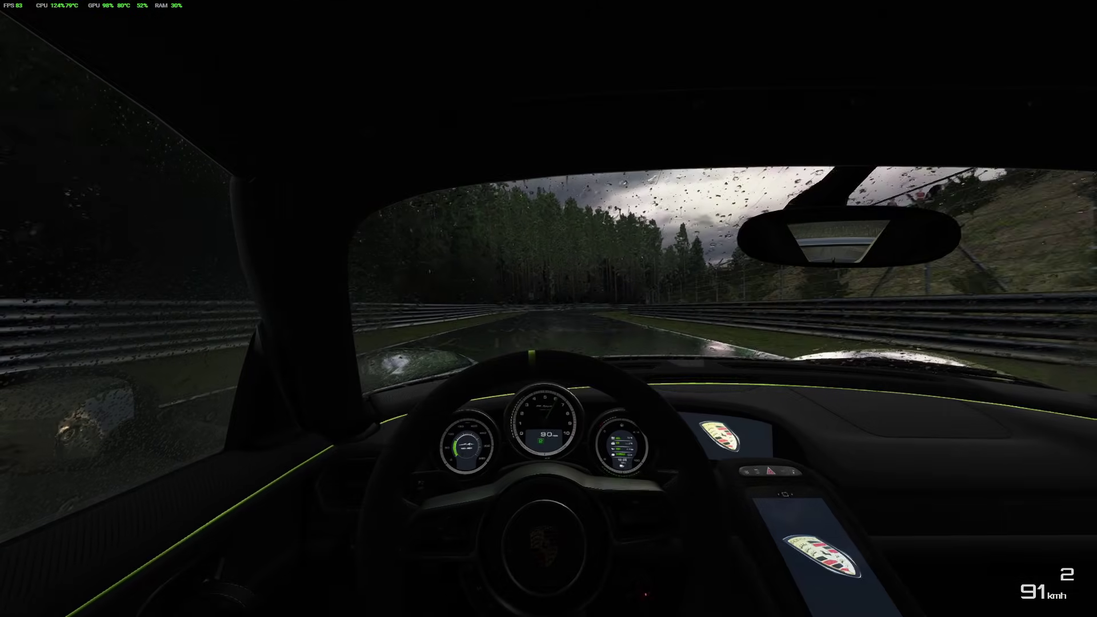